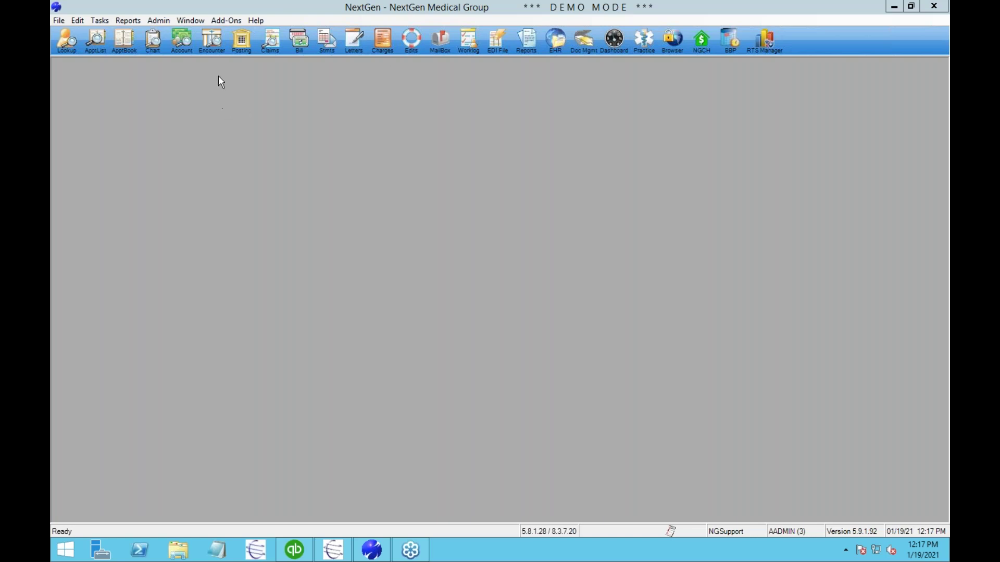
# Open the Unapplied/Deposit Manager and add an Encounter Unapplied rule with Equals, Patient Amount and the action Up To Patient Amount
pyautogui.click(223, 21)
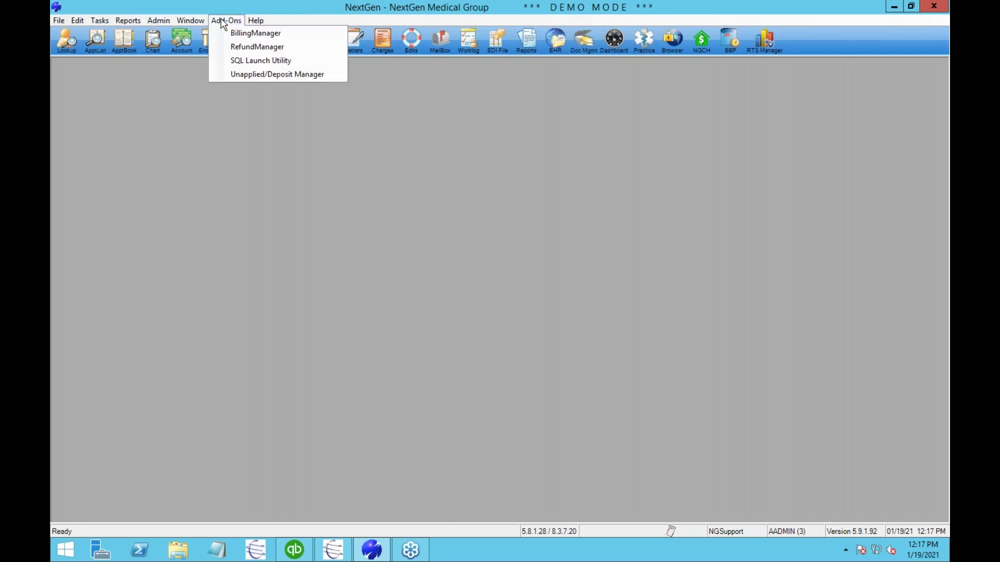
pyautogui.click(262, 75)
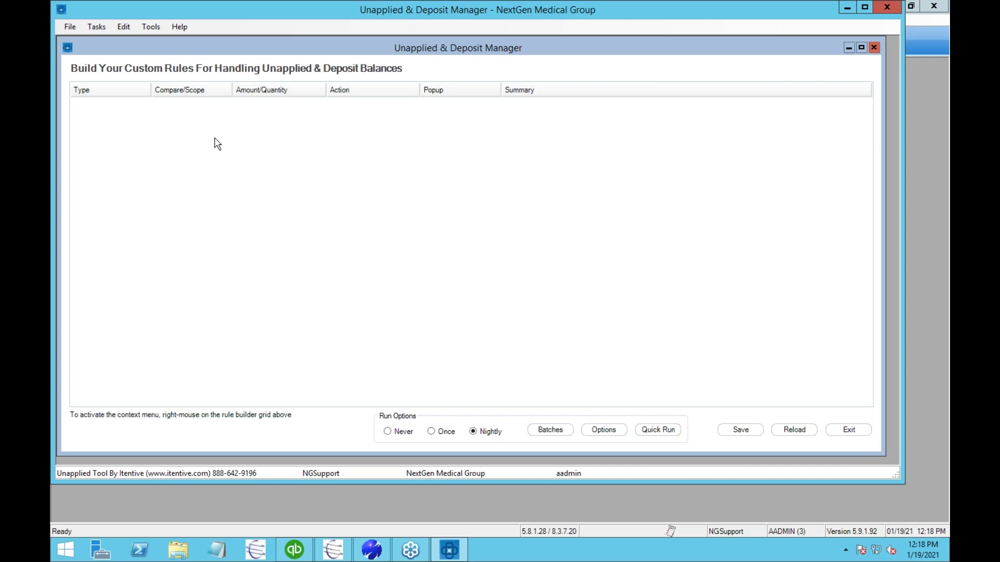
pyautogui.rightClick(208, 124)
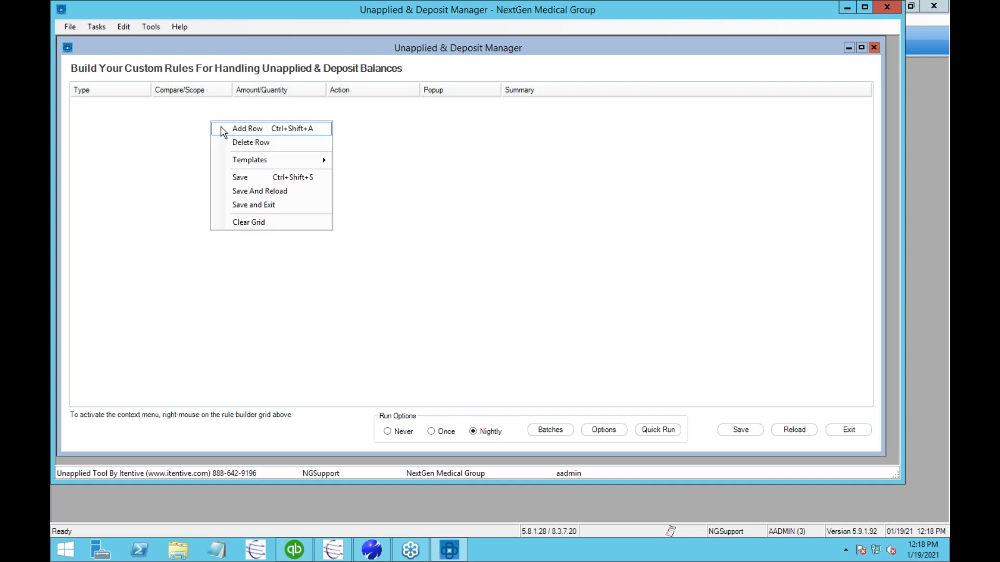
pyautogui.click(221, 127)
pyautogui.click(148, 105)
pyautogui.click(147, 103)
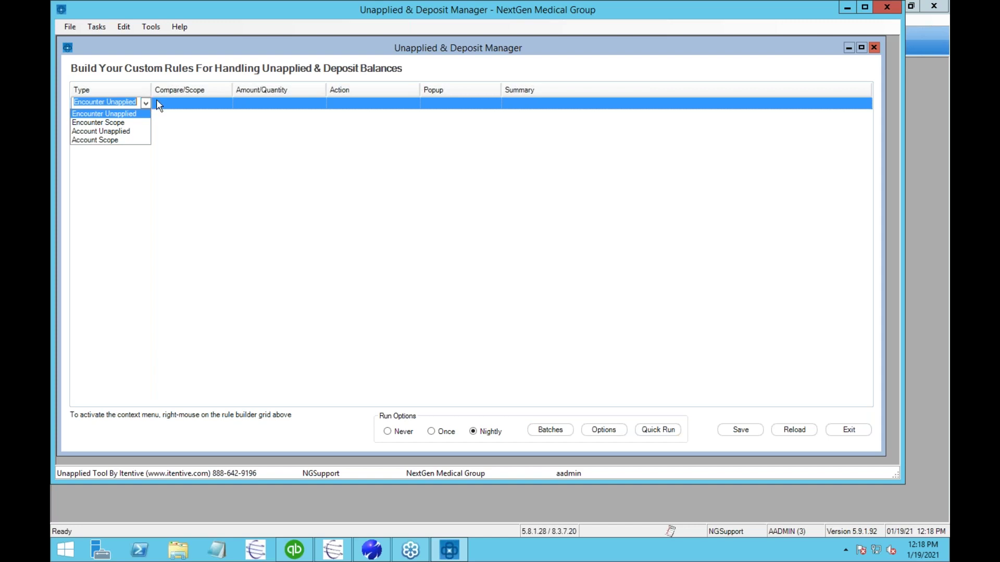
pyautogui.click(157, 103)
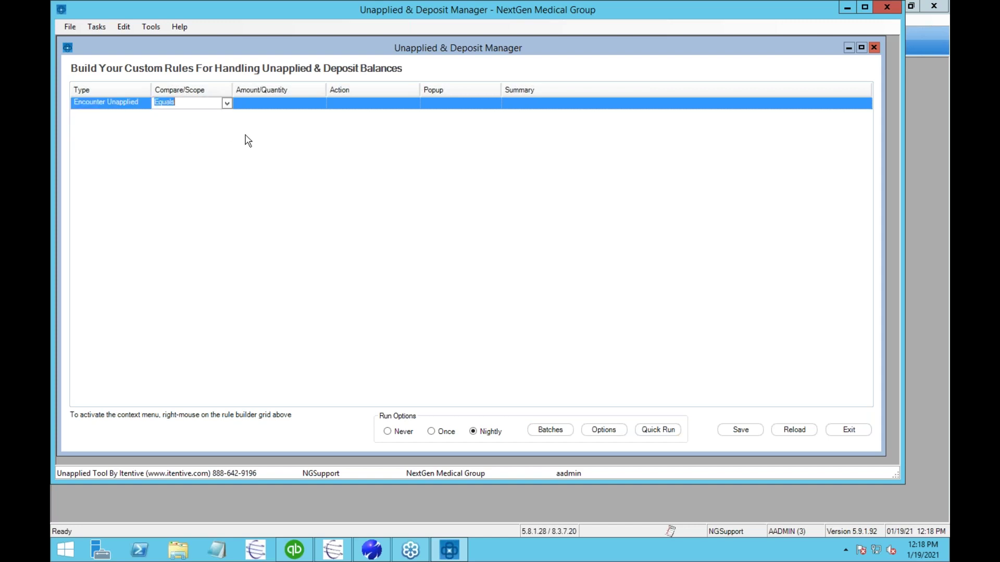
pyautogui.press('Tab')
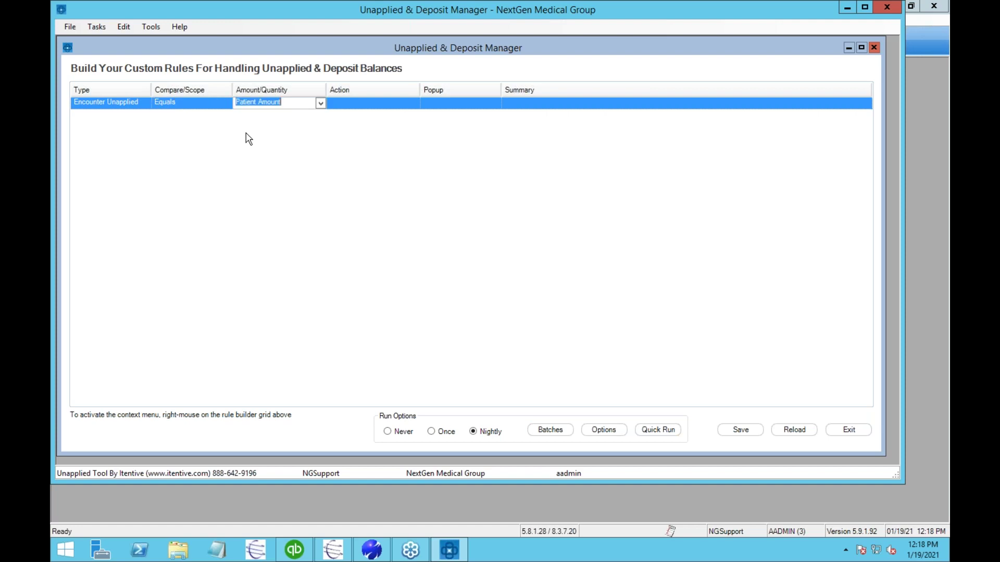
pyautogui.press('Tab')
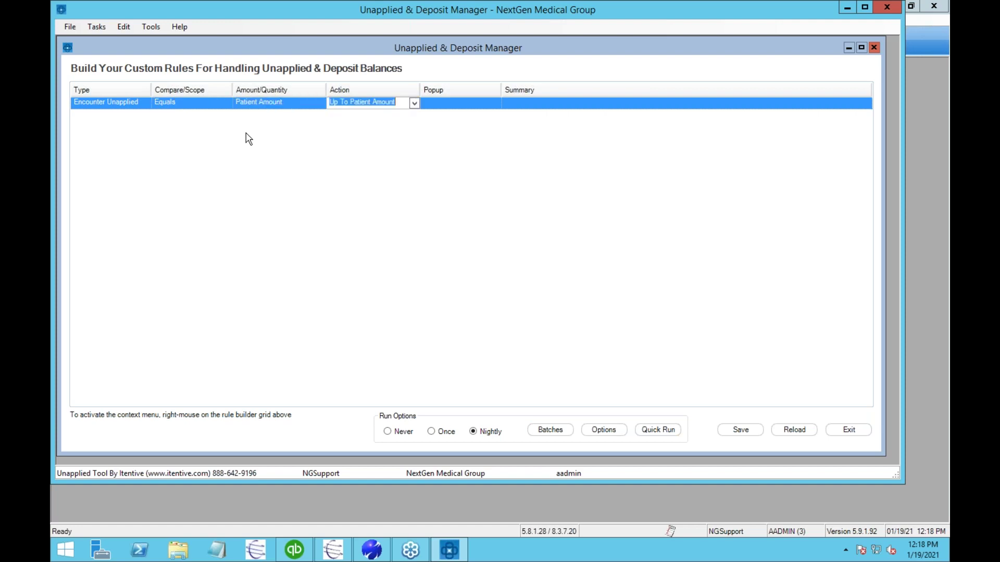
pyautogui.press('Tab')
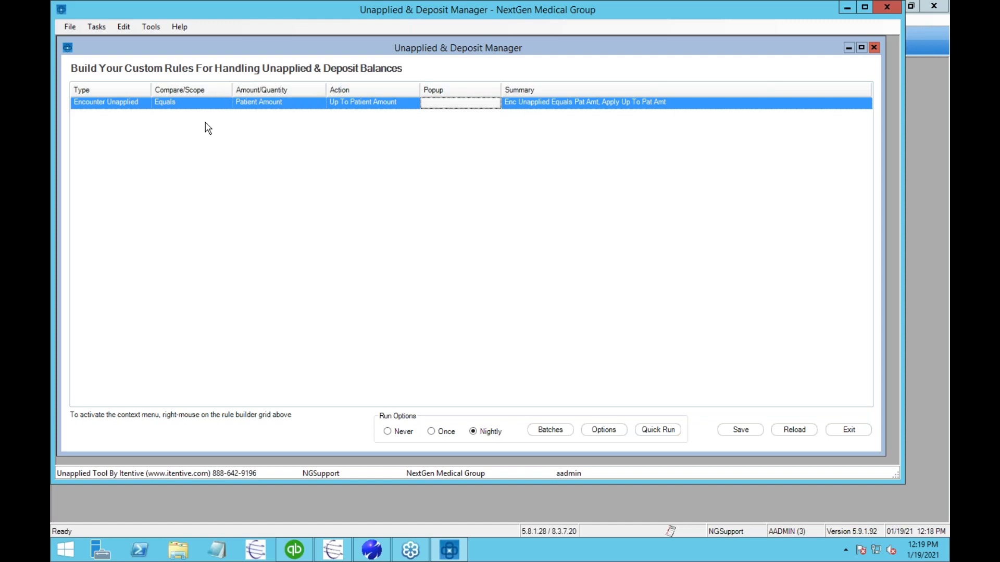
# Add a second Encounter Unapplied rule with Less Than, Patient Amount and the action Up To Unapplied Amount
pyautogui.rightClick(206, 124)
pyautogui.click(229, 127)
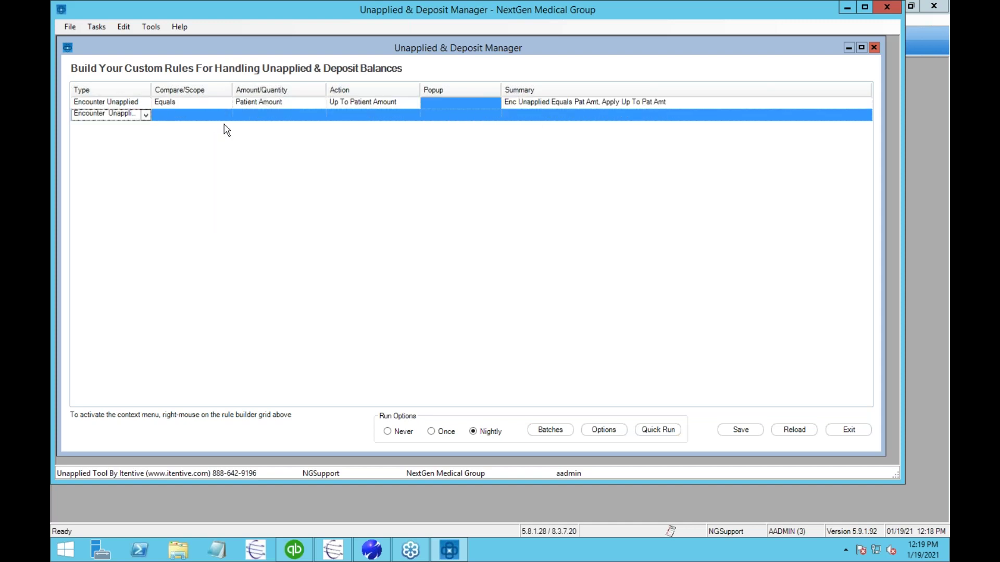
pyautogui.click(221, 118)
pyautogui.click(226, 114)
pyautogui.click(196, 143)
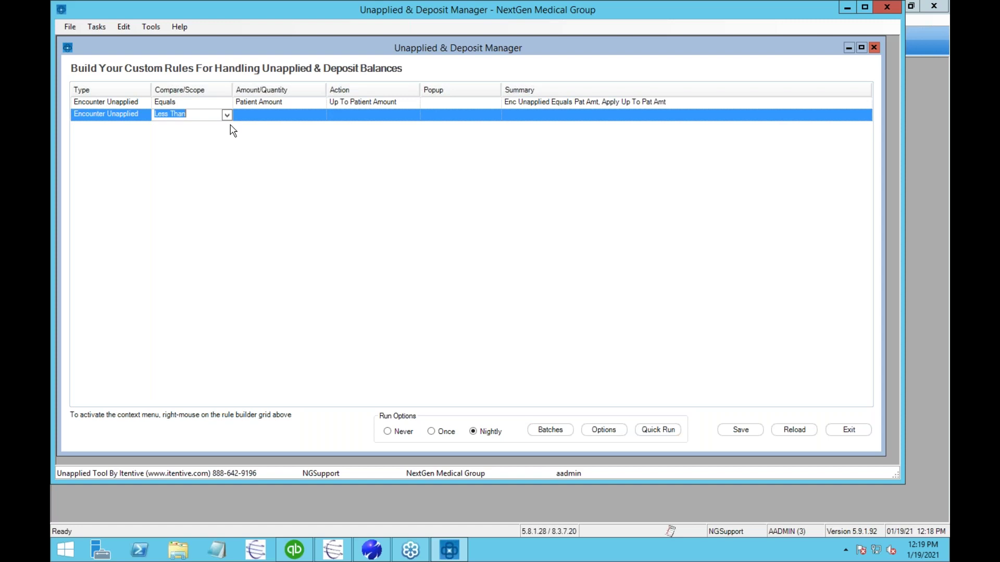
pyautogui.press('Tab')
pyautogui.press('Tab')
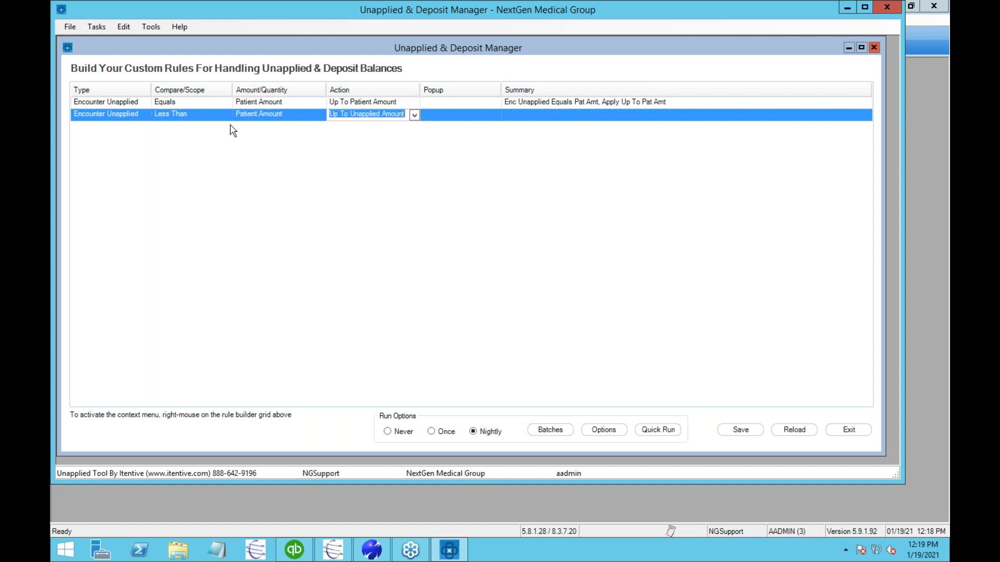
pyautogui.press('Tab')
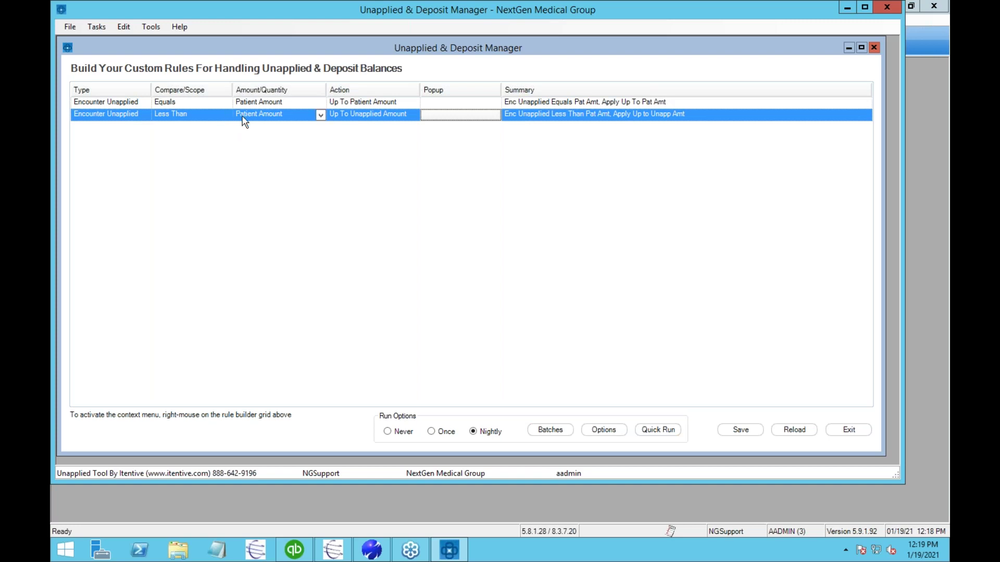
# Add a third Encounter Unapplied rule with Greater Than, Patient Amount and the action Up To Patient Amount
pyautogui.rightClick(245, 117)
pyautogui.click(252, 122)
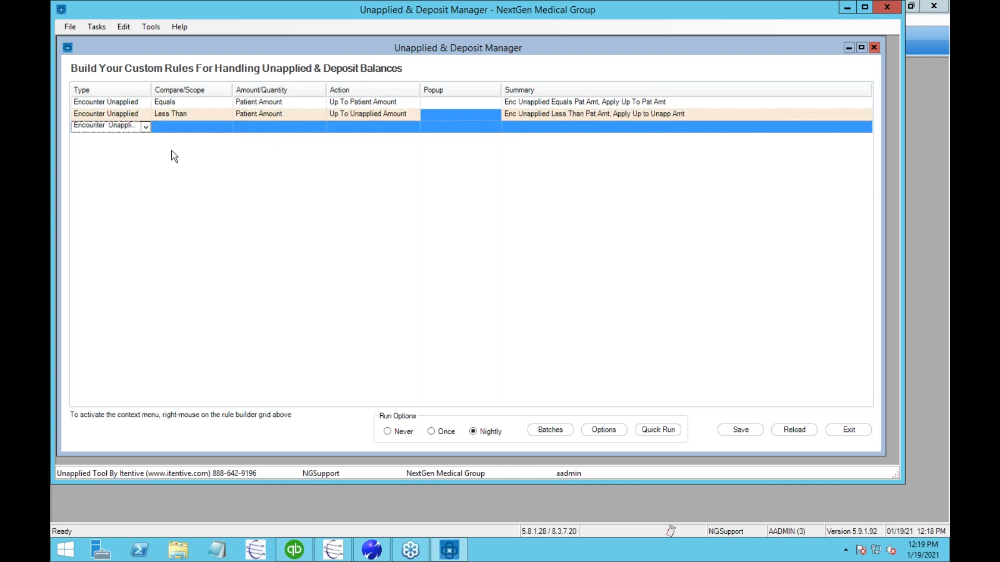
pyautogui.click(225, 127)
pyautogui.click(225, 127)
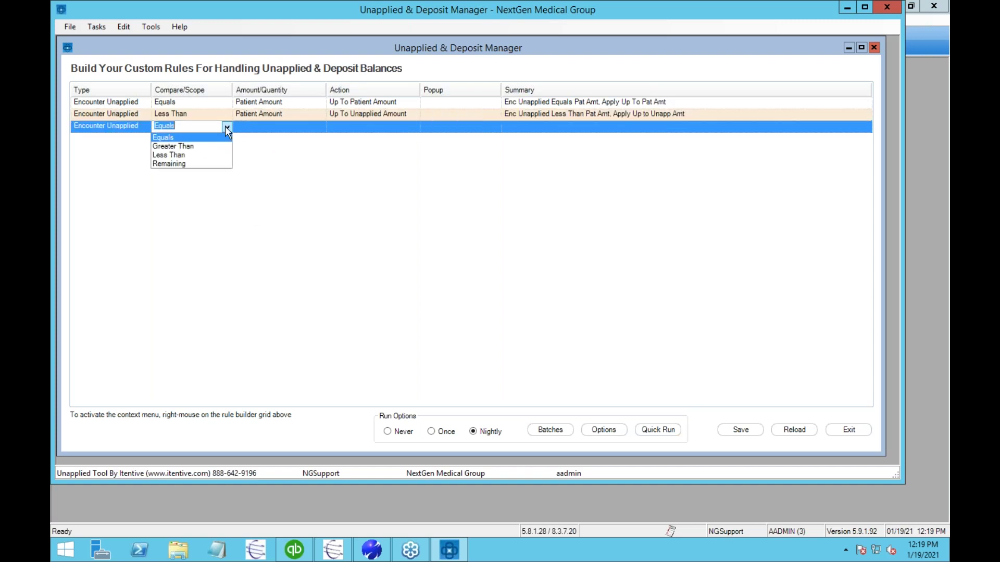
pyautogui.click(198, 150)
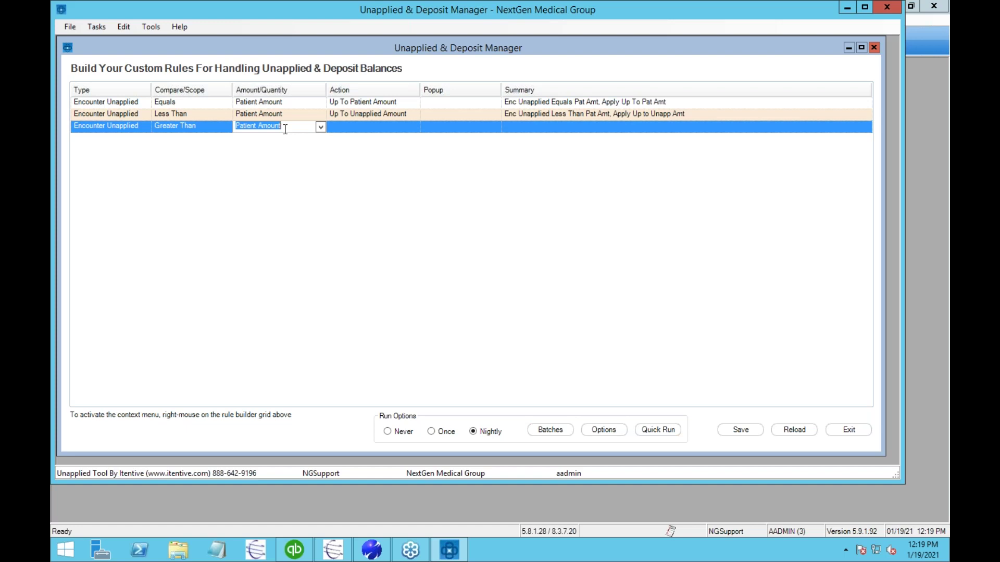
pyautogui.press('Tab')
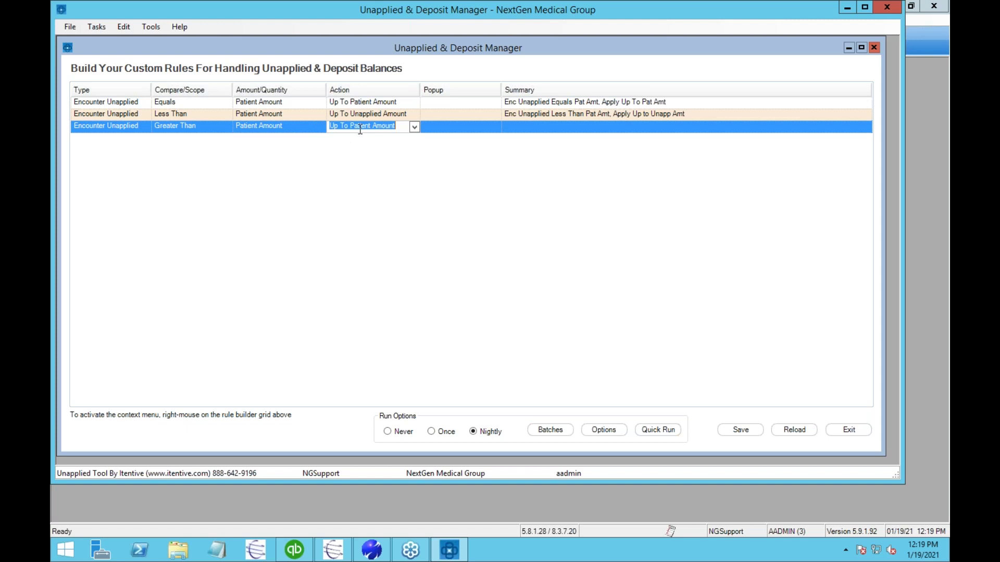
pyautogui.press('Tab')
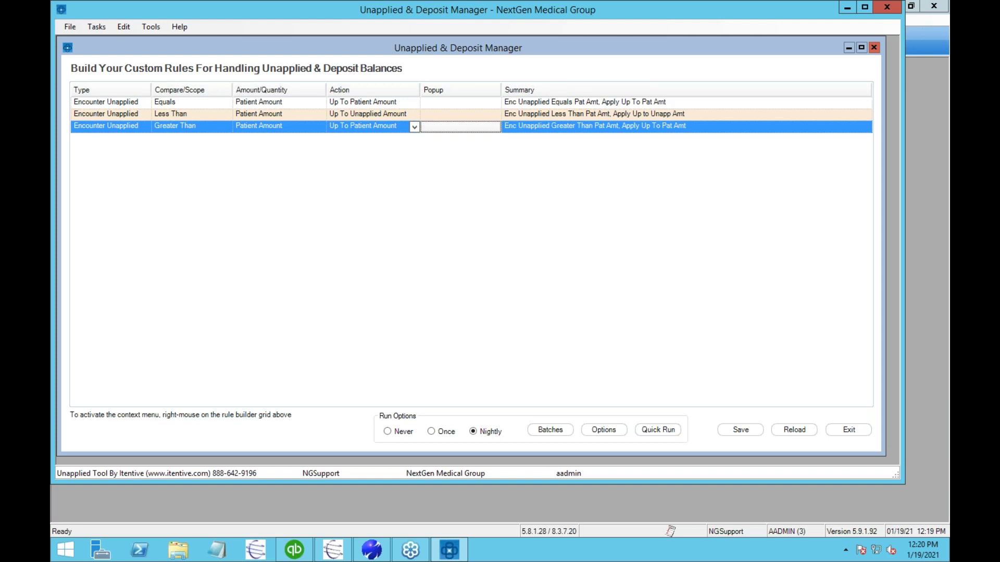
# Add a fourth Encounter Unapplied rule with Remaining, Amount and the action Move To Account
pyautogui.rightClick(363, 129)
pyautogui.click(376, 138)
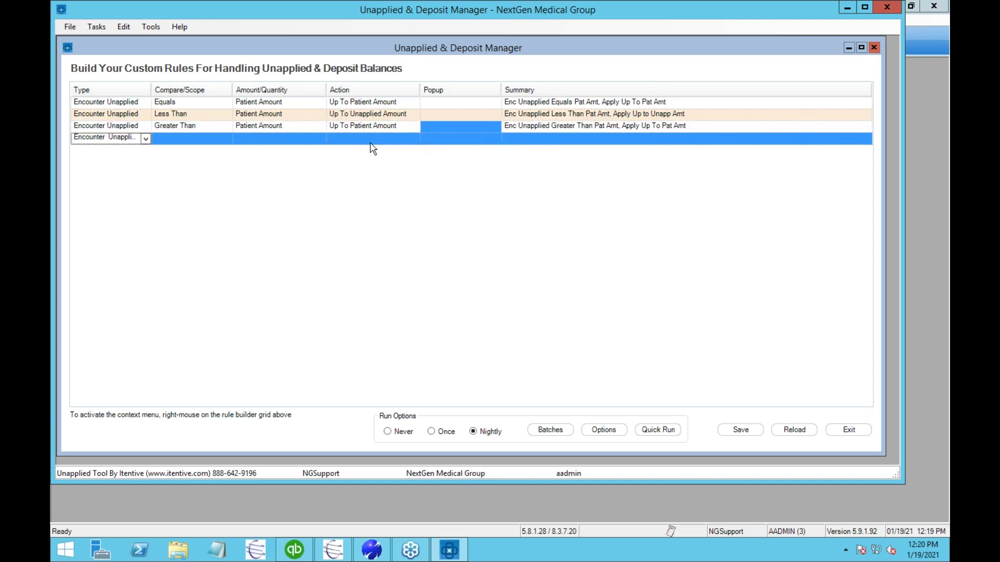
pyautogui.click(145, 138)
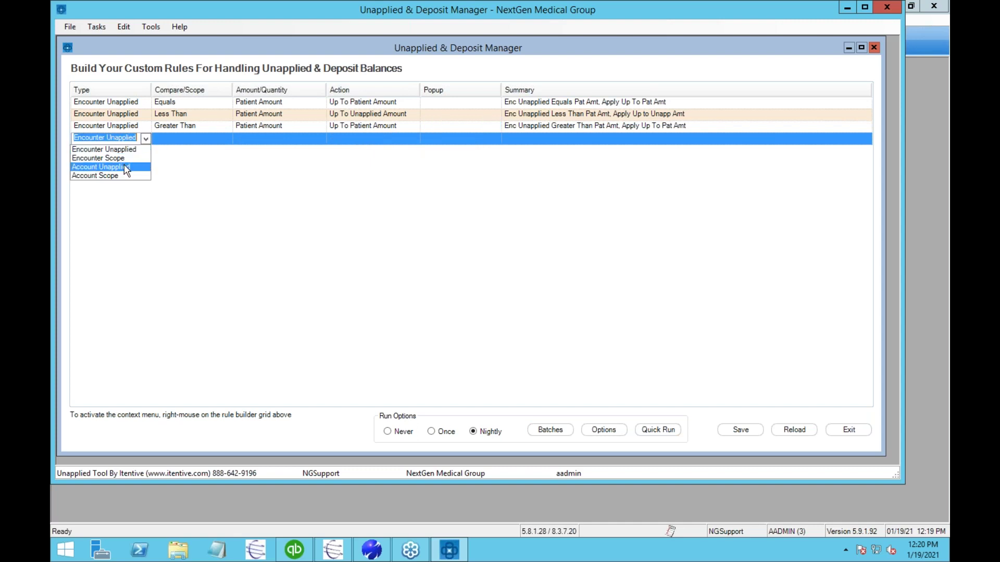
pyautogui.click(129, 149)
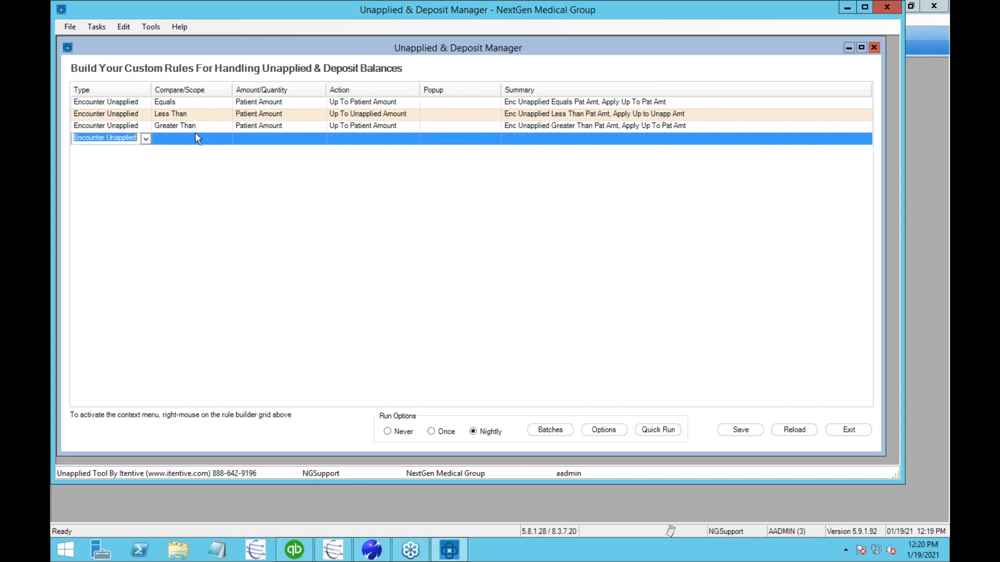
pyautogui.click(196, 136)
pyautogui.click(209, 176)
pyautogui.write('1')
pyautogui.press('BackSpace')
pyautogui.write('R')
pyautogui.press('Tab')
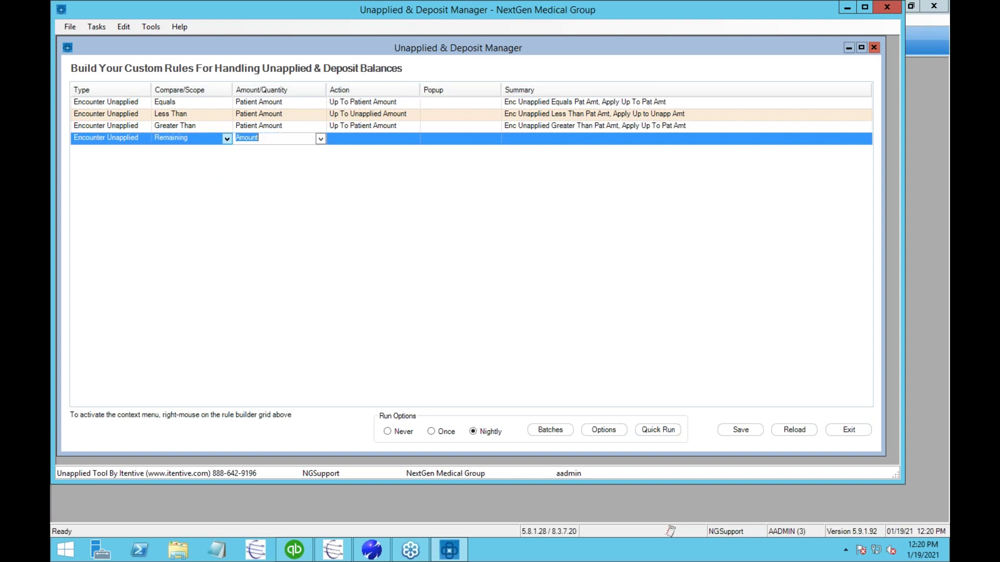
pyautogui.press('Tab')
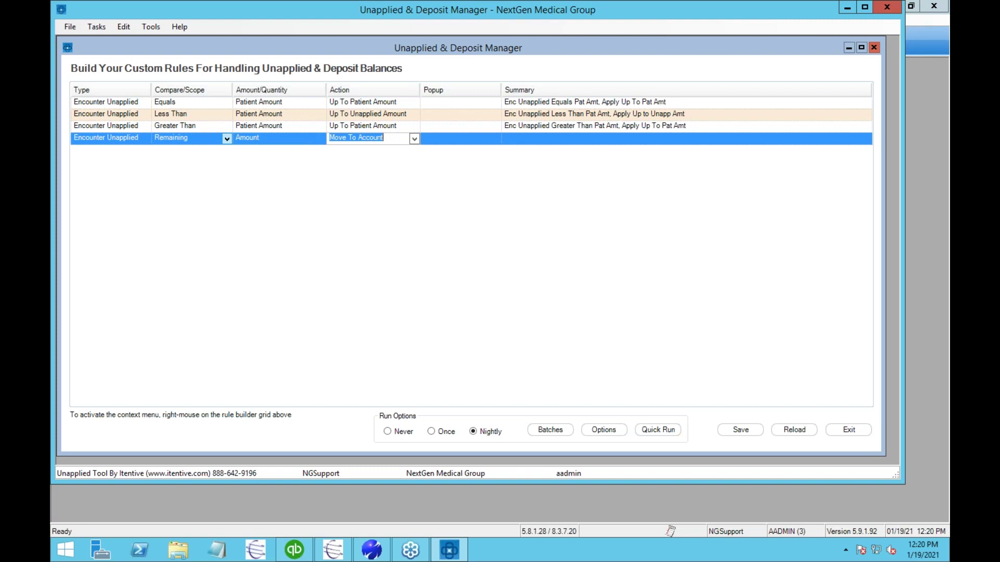
pyautogui.press('Tab')
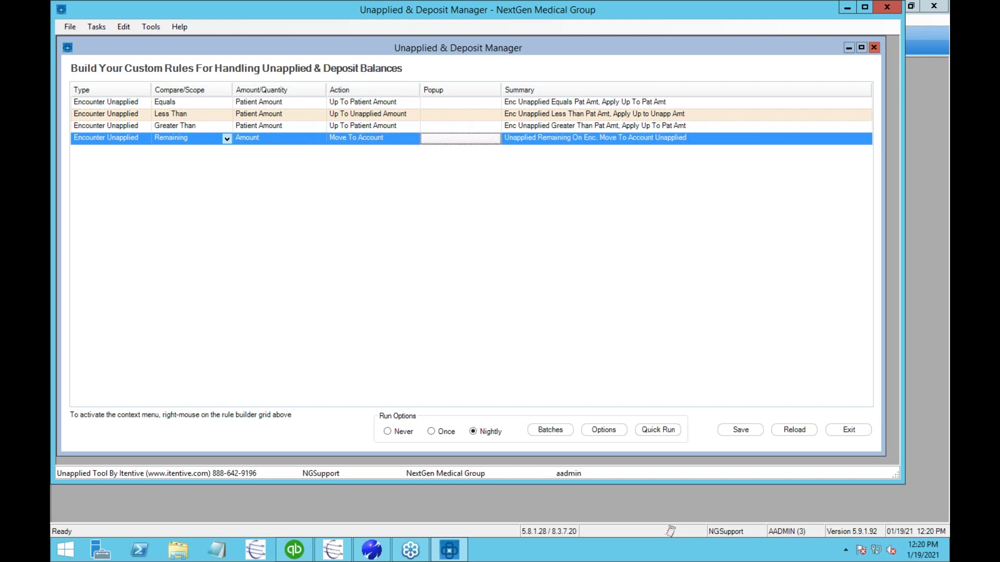
# Add an Account Unapplied rule with Remaining, Amount and the action Oldest Moving Forward
pyautogui.rightClick(245, 203)
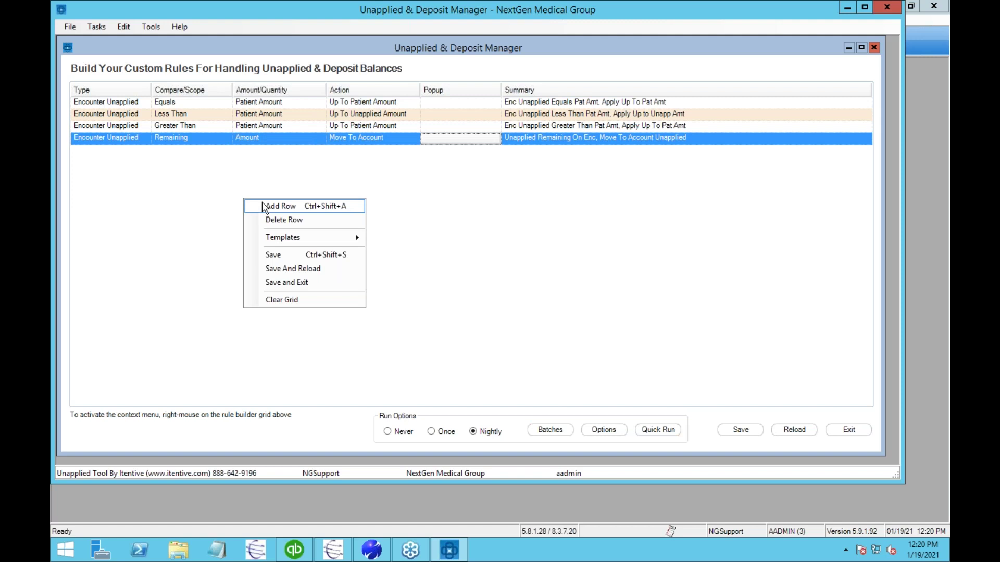
pyautogui.click(262, 205)
pyautogui.click(146, 150)
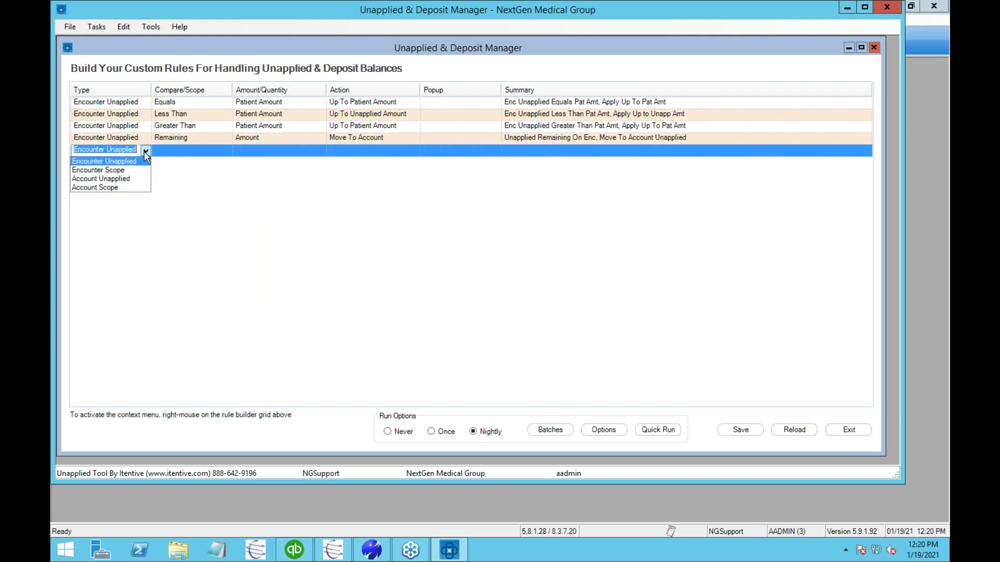
pyautogui.click(128, 180)
pyautogui.click(216, 151)
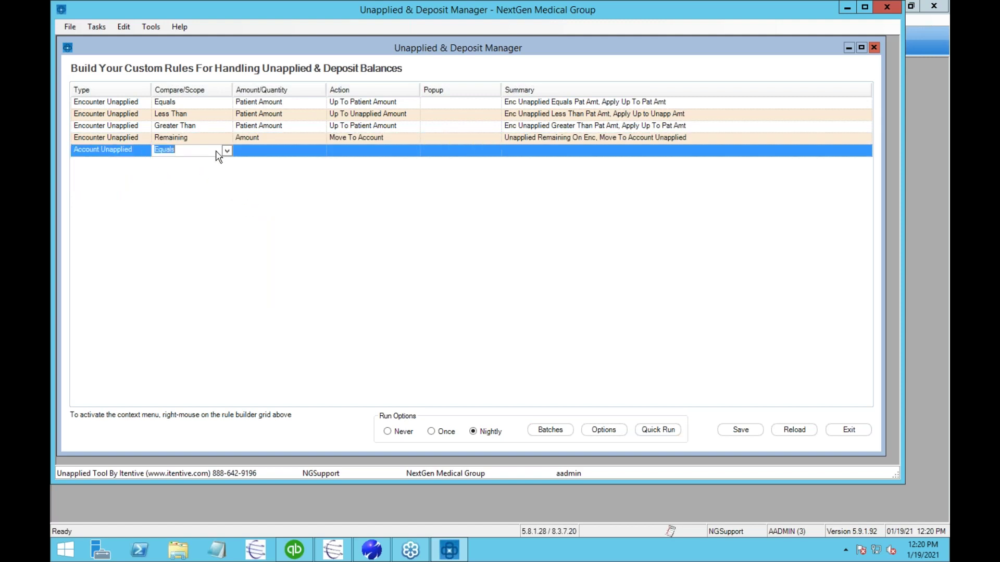
pyautogui.click(227, 150)
pyautogui.click(180, 187)
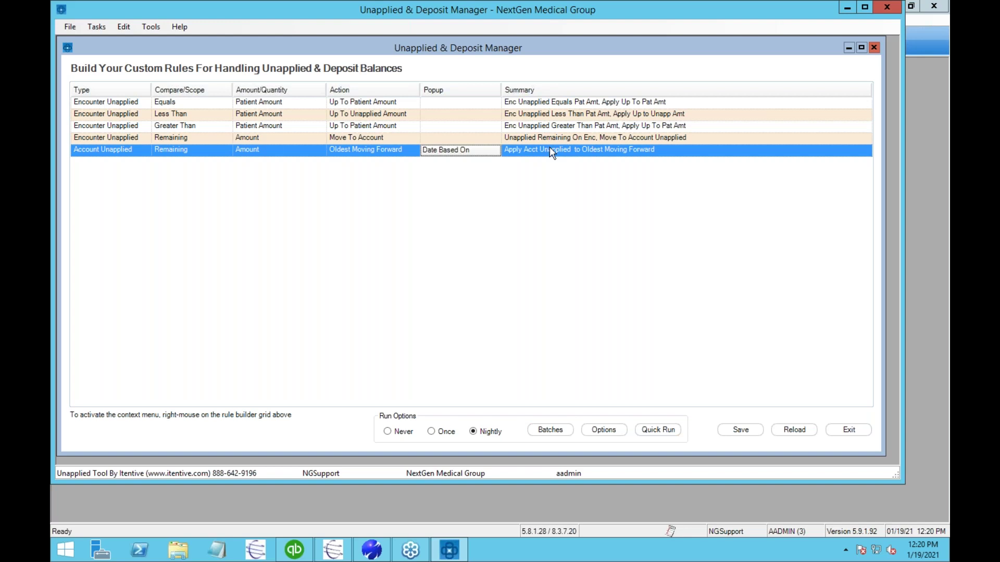
# Add an Encounter Scope rule with Limit Encounters To and Insurances = $0.00
pyautogui.rightClick(309, 193)
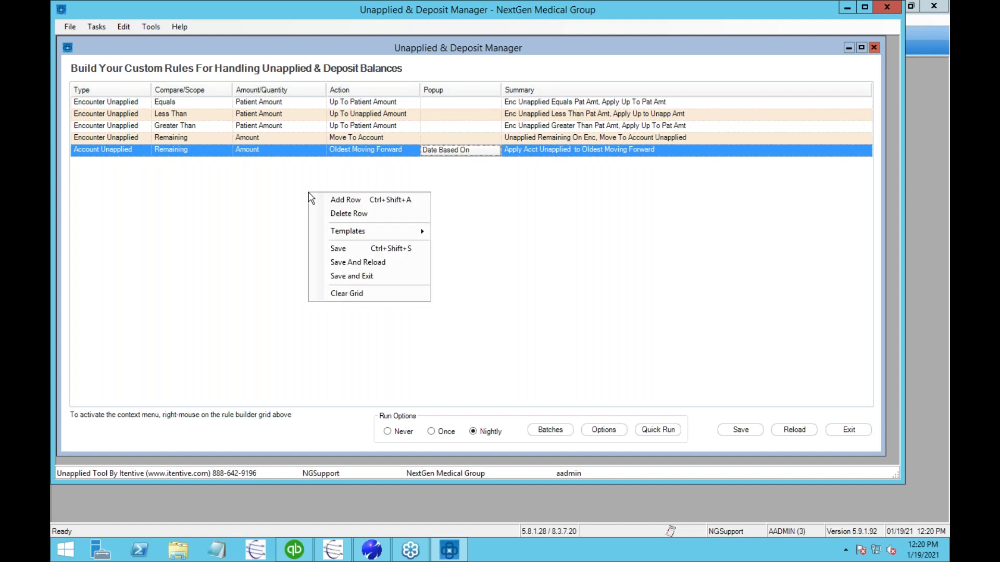
pyautogui.click(317, 201)
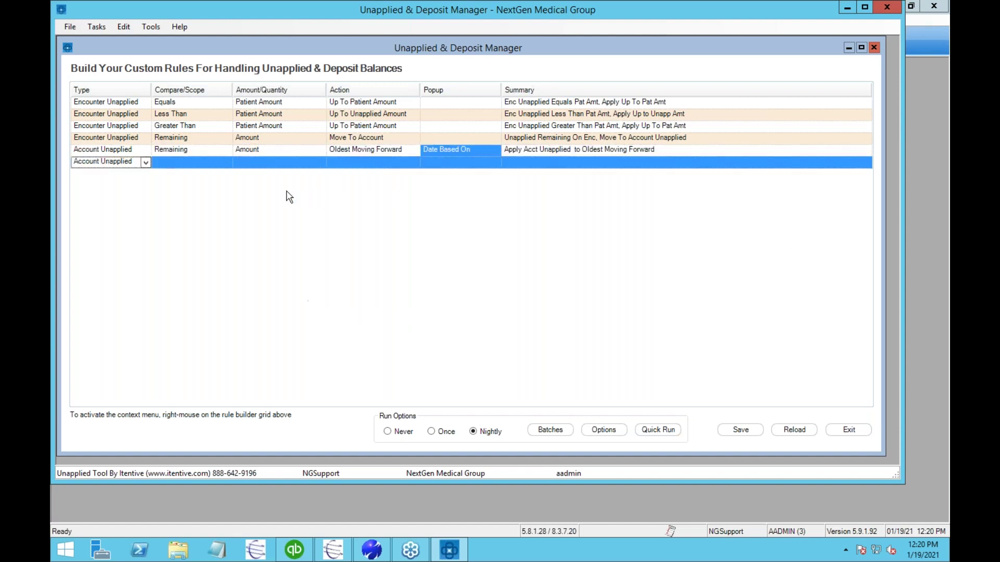
pyautogui.click(146, 162)
pyautogui.click(122, 191)
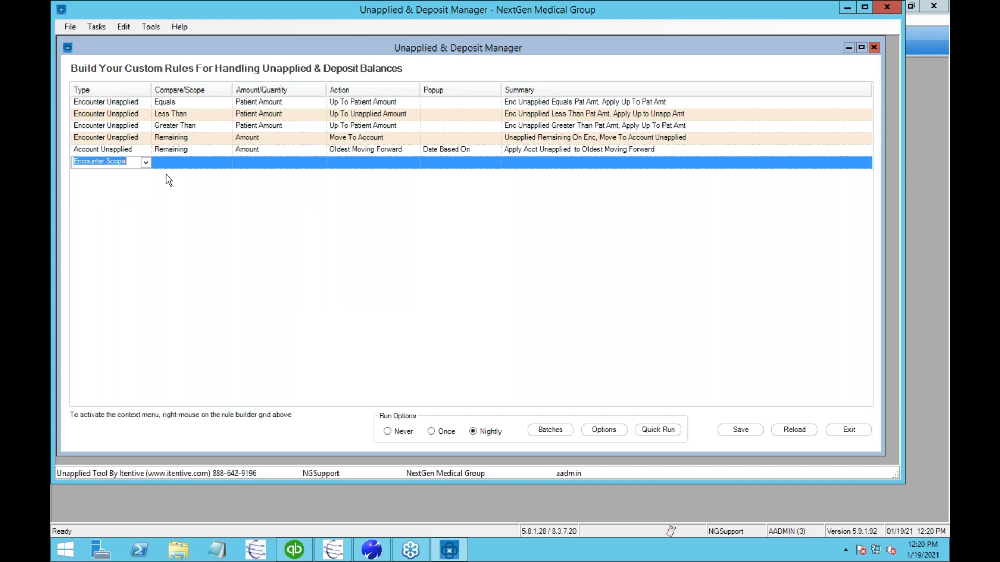
pyautogui.click(191, 164)
pyautogui.click(226, 163)
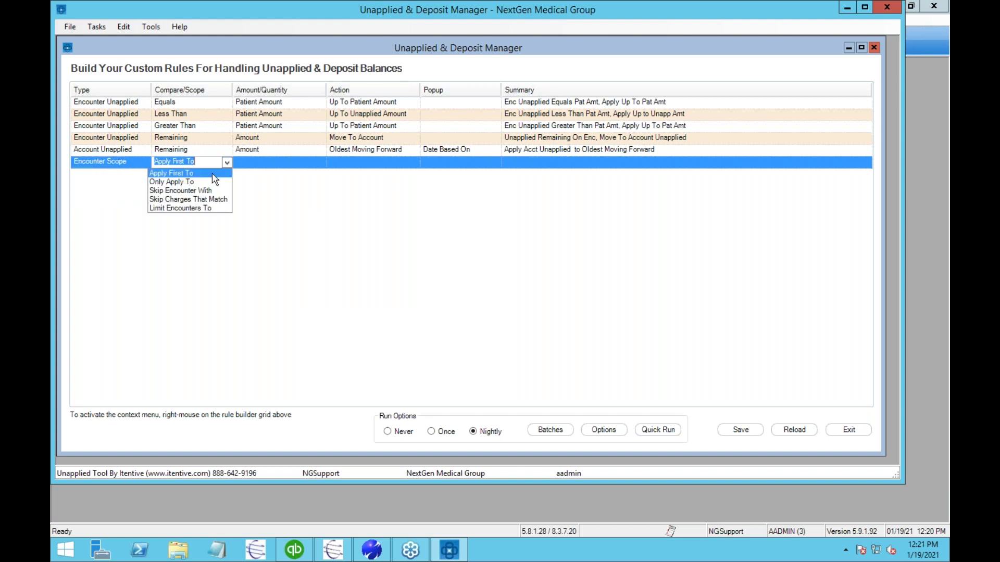
pyautogui.click(206, 207)
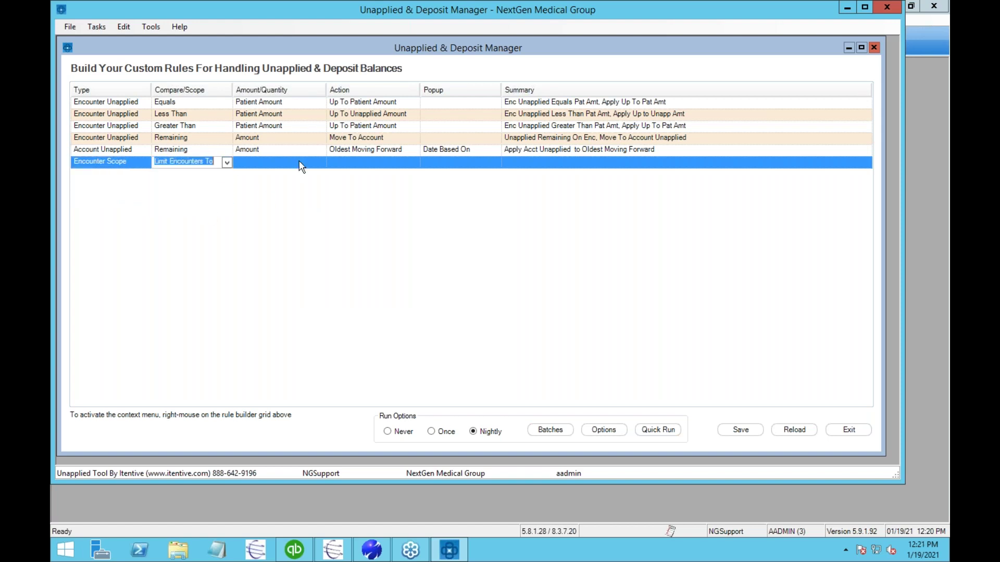
pyautogui.click(299, 160)
pyautogui.click(322, 163)
pyautogui.click(286, 174)
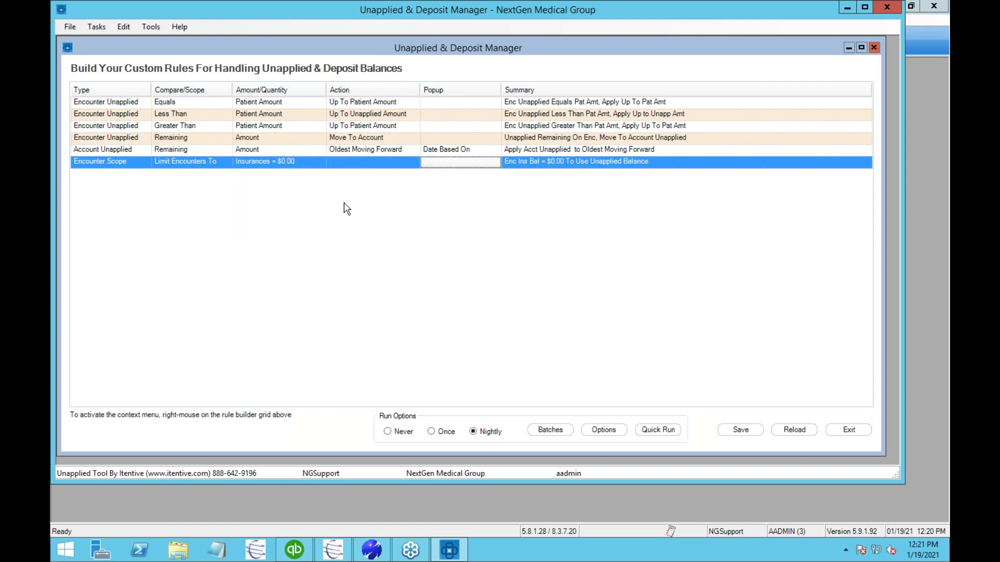
# Add an Account Scope rule with Limit Accounts To and Insurances = $0.00, and save the rules
pyautogui.rightClick(260, 186)
pyautogui.click(279, 194)
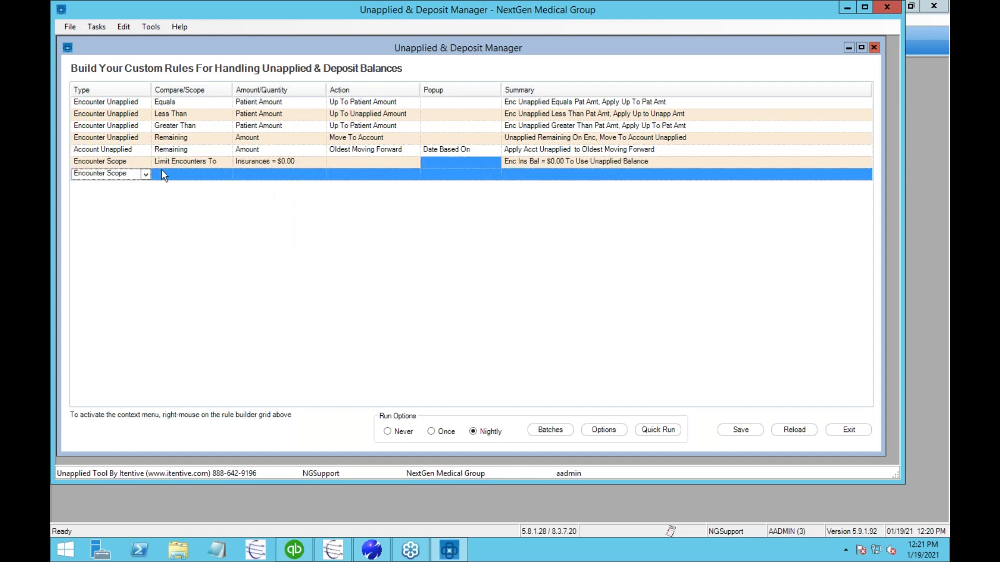
pyautogui.click(146, 175)
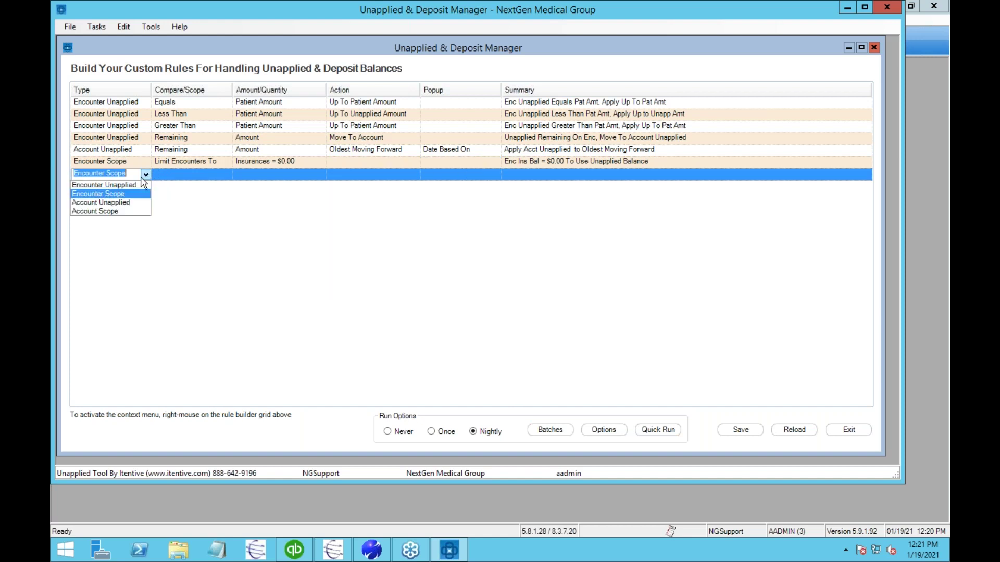
pyautogui.click(124, 207)
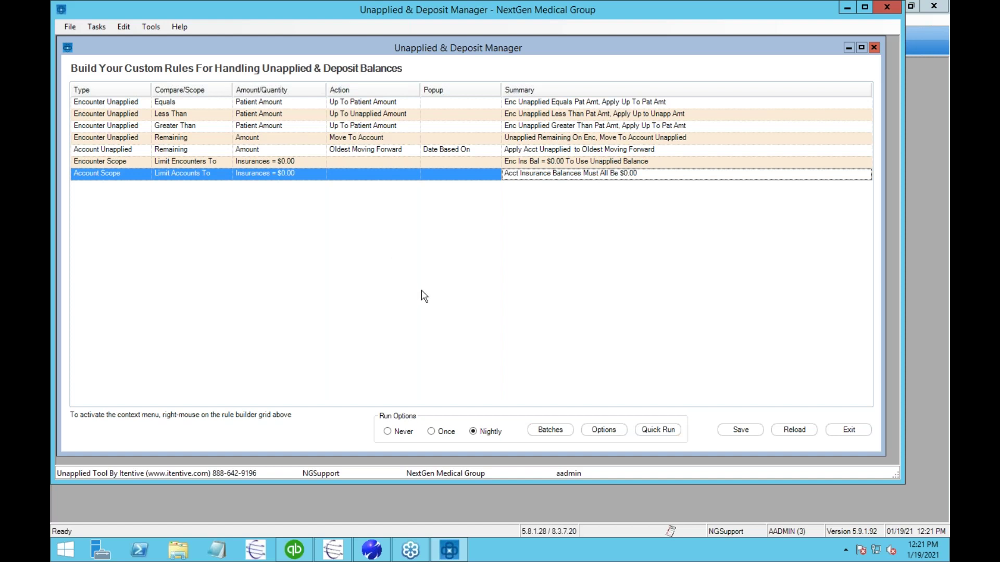
pyautogui.click(743, 429)
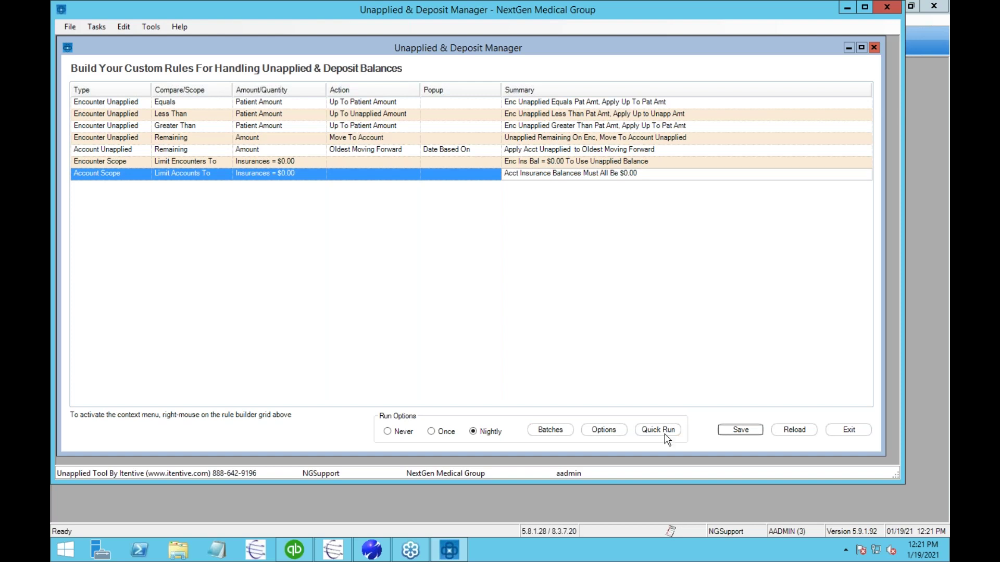
# Check the encounter and account batch descriptions in the batch parameters and accept them
pyautogui.click(551, 430)
pyautogui.moveTo(424, 217); pyautogui.dragTo(295, 221)
pyautogui.click(432, 266)
pyautogui.moveTo(432, 266); pyautogui.dragTo(267, 265)
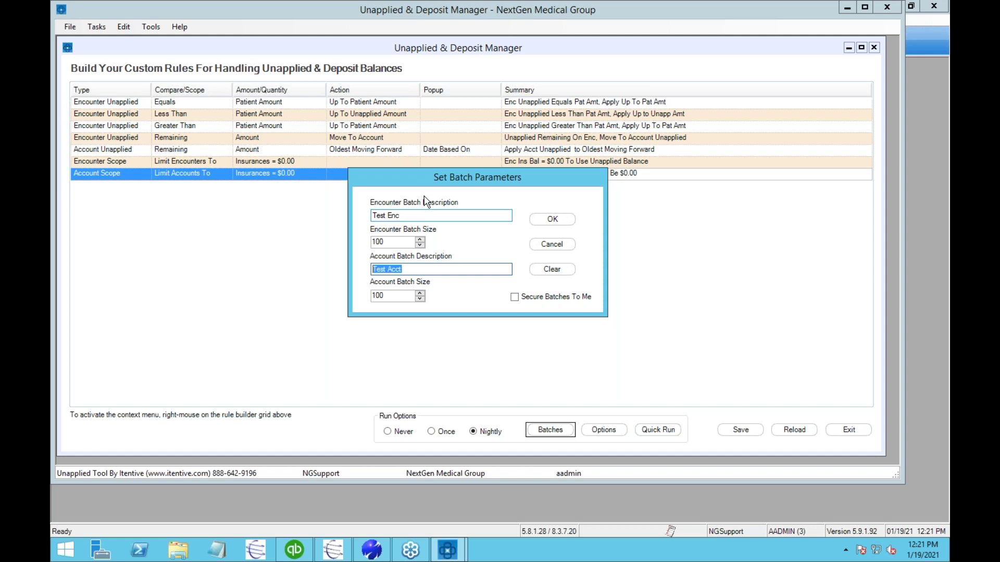
pyautogui.click(540, 220)
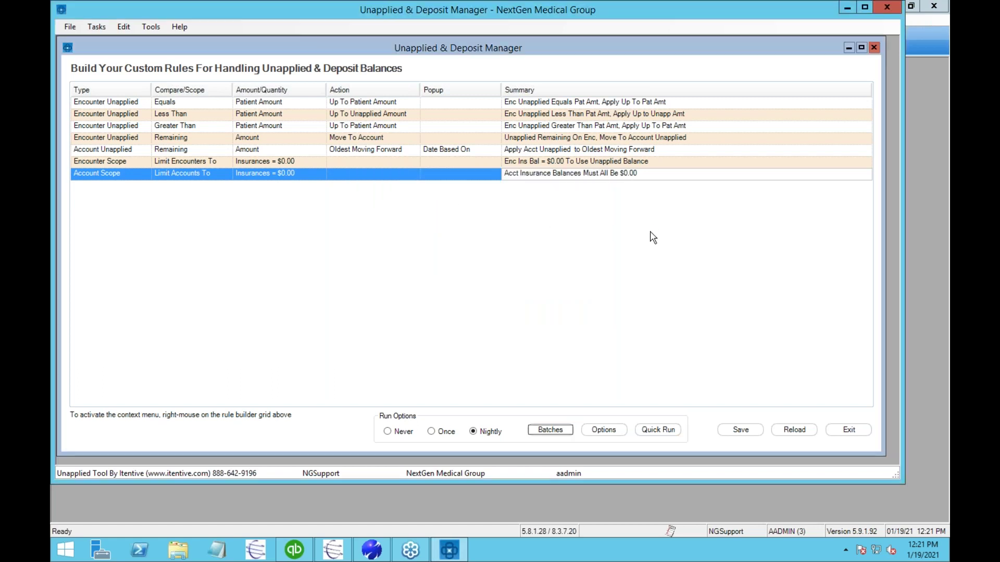
# Quick-run the rules and review the resulting transactions, their batch columns and the available export option
pyautogui.click(659, 430)
pyautogui.click(465, 315)
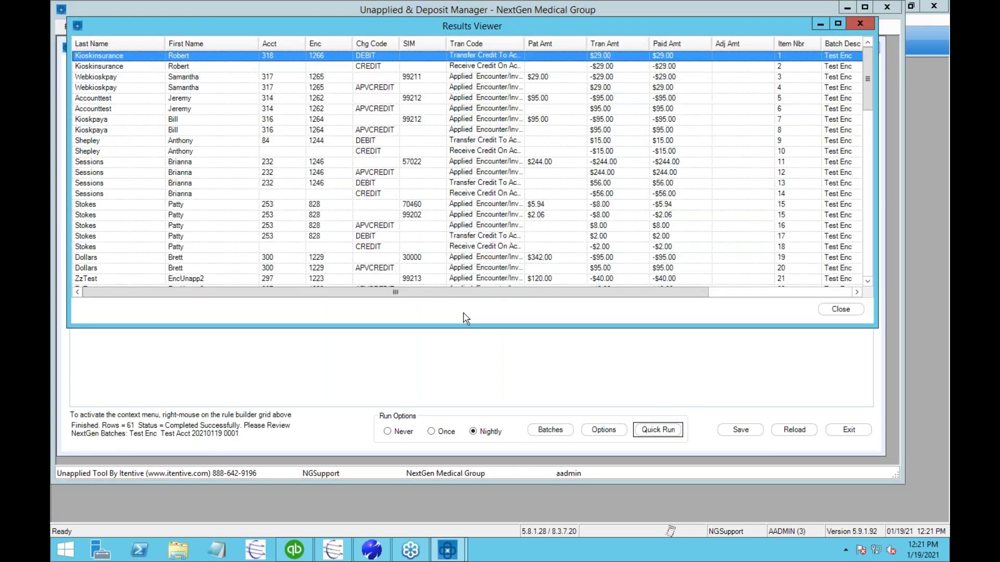
pyautogui.moveTo(386, 25); pyautogui.dragTo(387, 48)
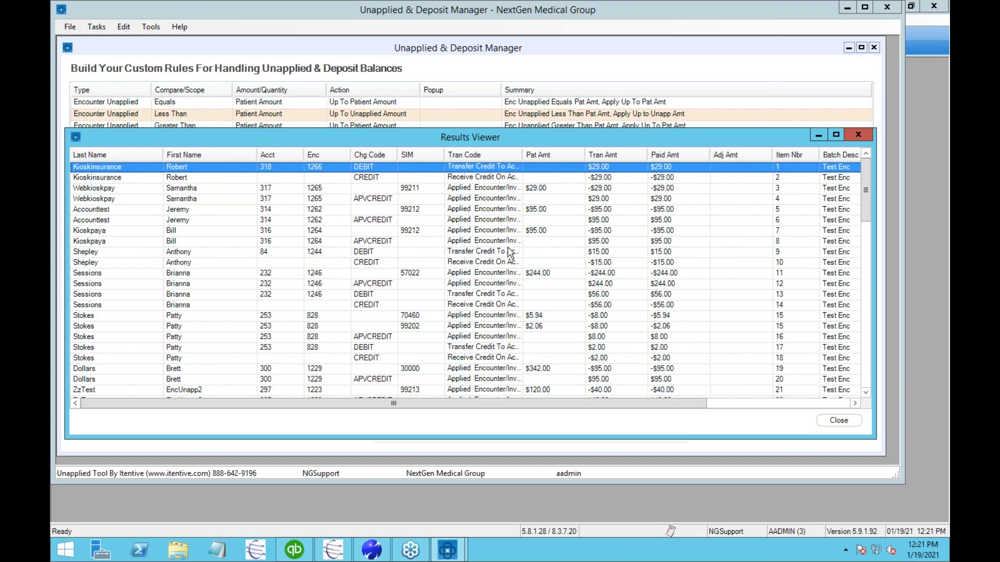
pyautogui.click(748, 404)
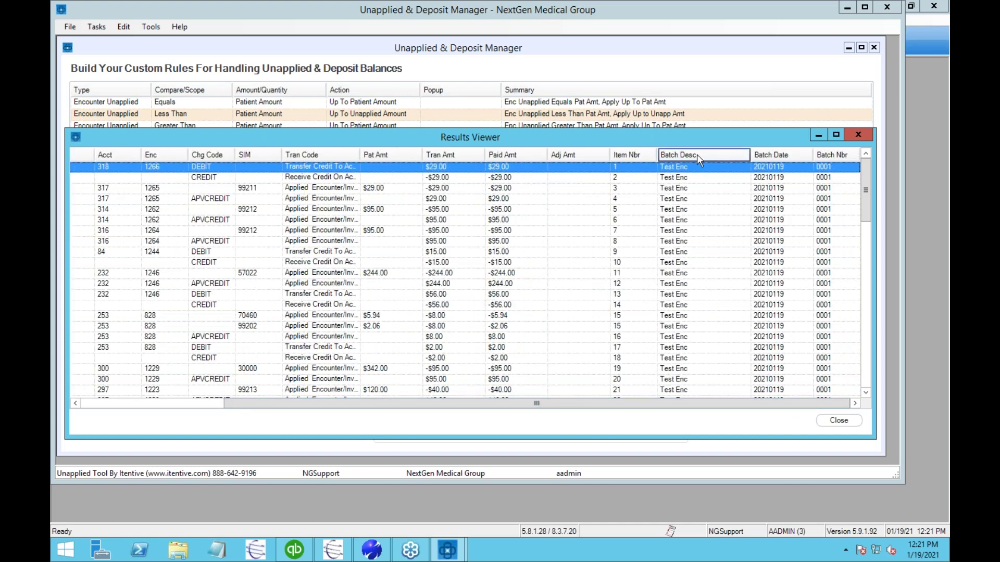
pyautogui.rightClick(438, 259)
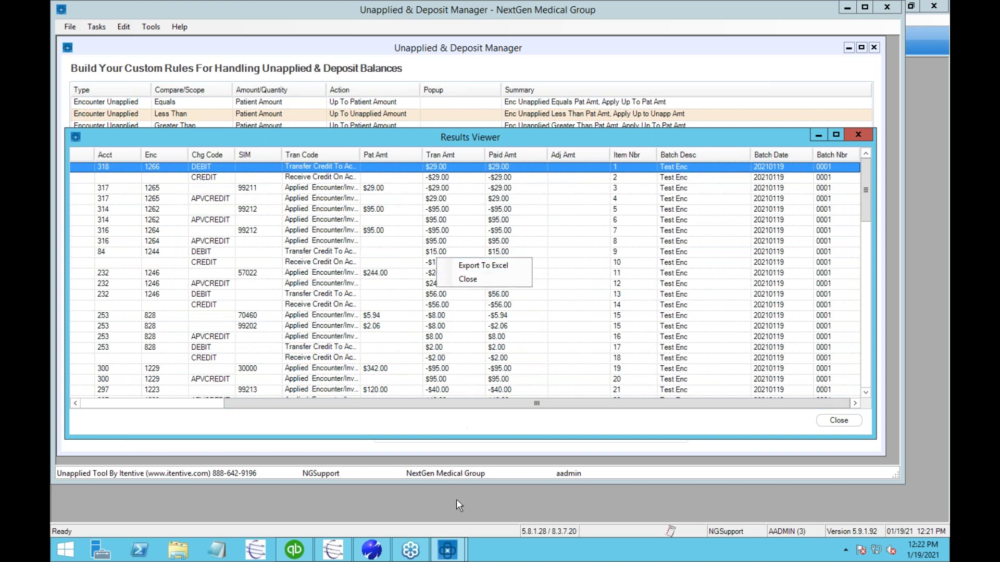
# Switch to NextGen and delete the Test Enc and Test Acct batches dated 01/19/2021 from Batch Posting
pyautogui.click(371, 552)
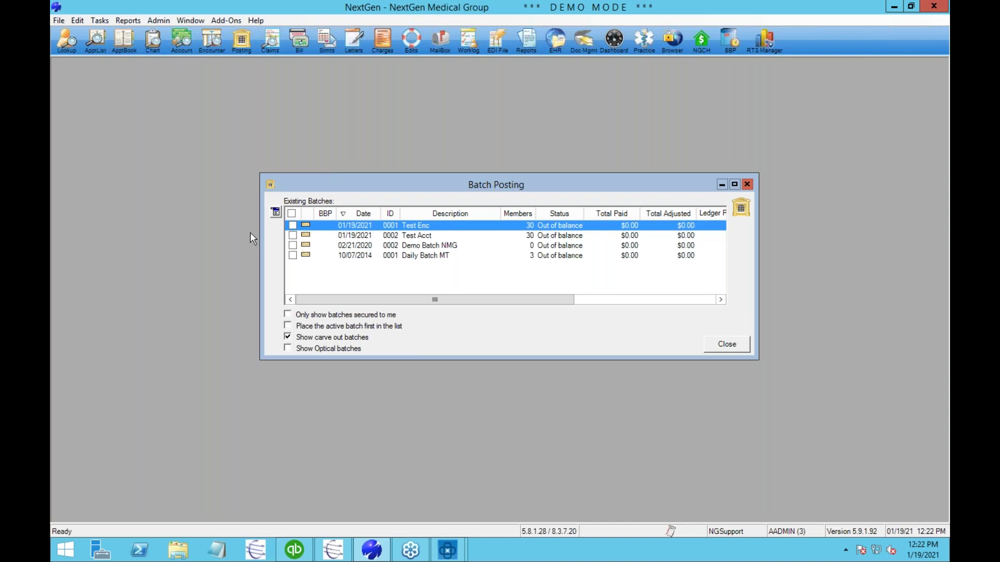
pyautogui.click(292, 226)
pyautogui.click(293, 235)
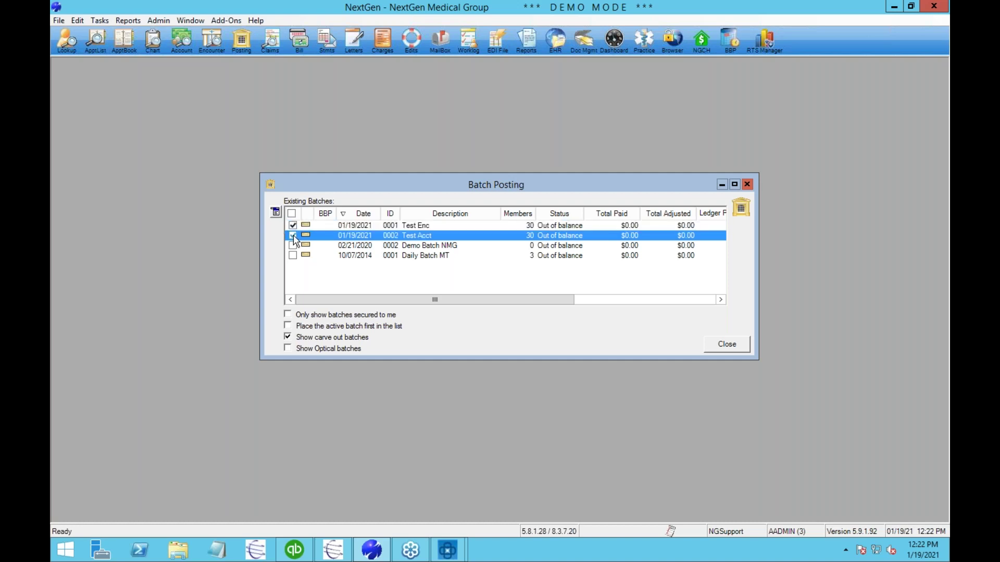
pyautogui.rightClick(402, 238)
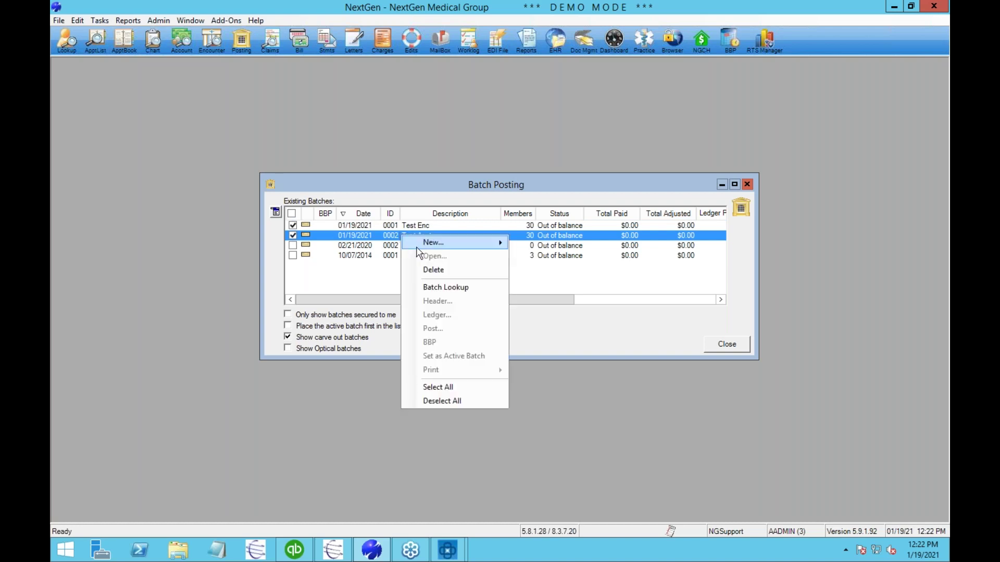
pyautogui.click(430, 270)
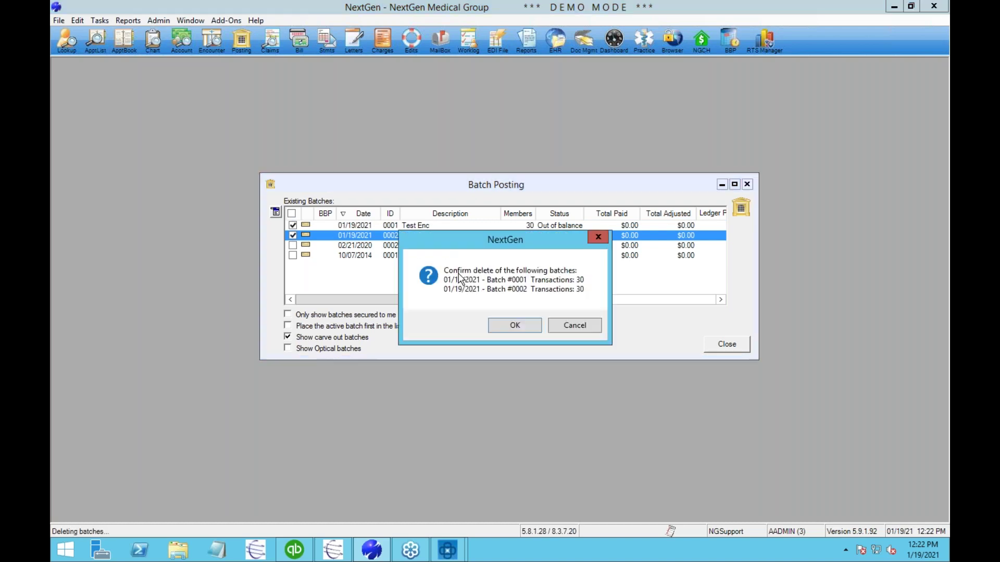
pyautogui.click(514, 327)
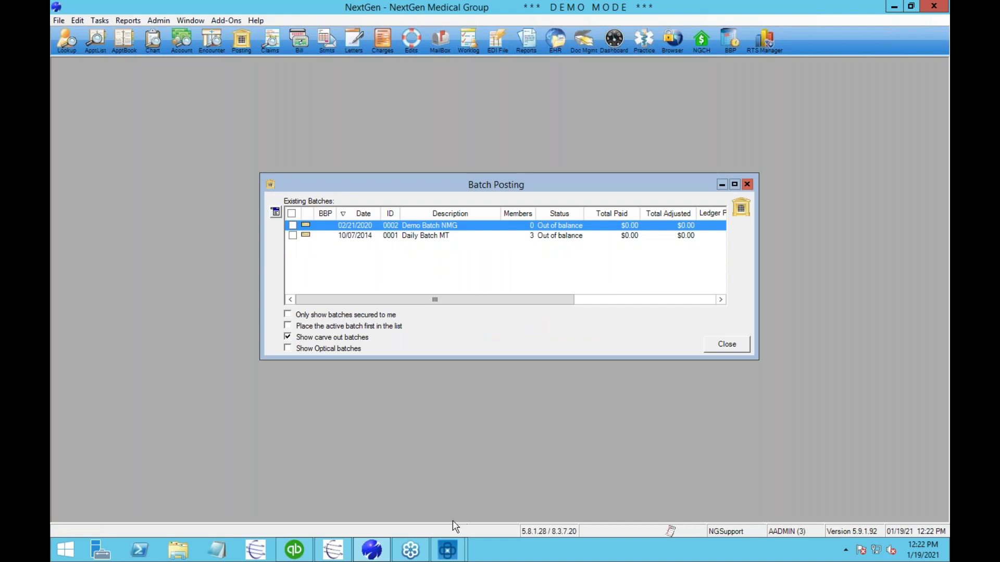
# Return to the Unapplied & Deposit Manager's Results Viewer and close it
pyautogui.moveTo(453, 555)
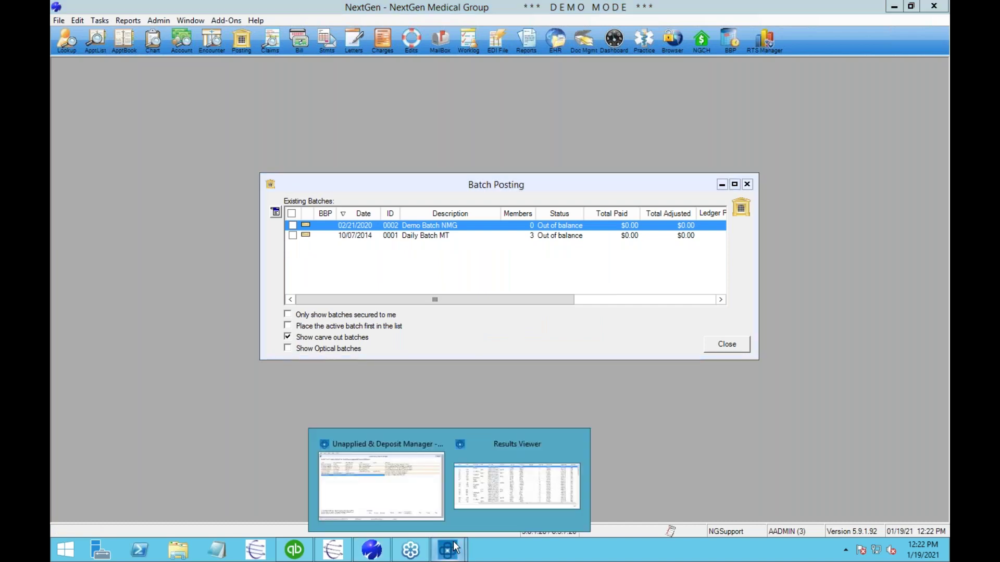
pyautogui.click(503, 482)
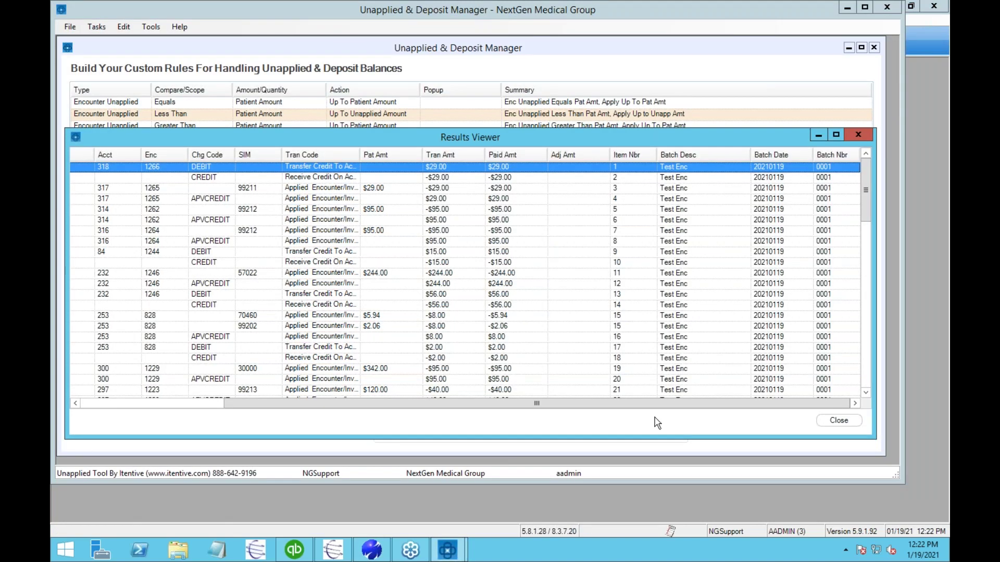
pyautogui.click(851, 422)
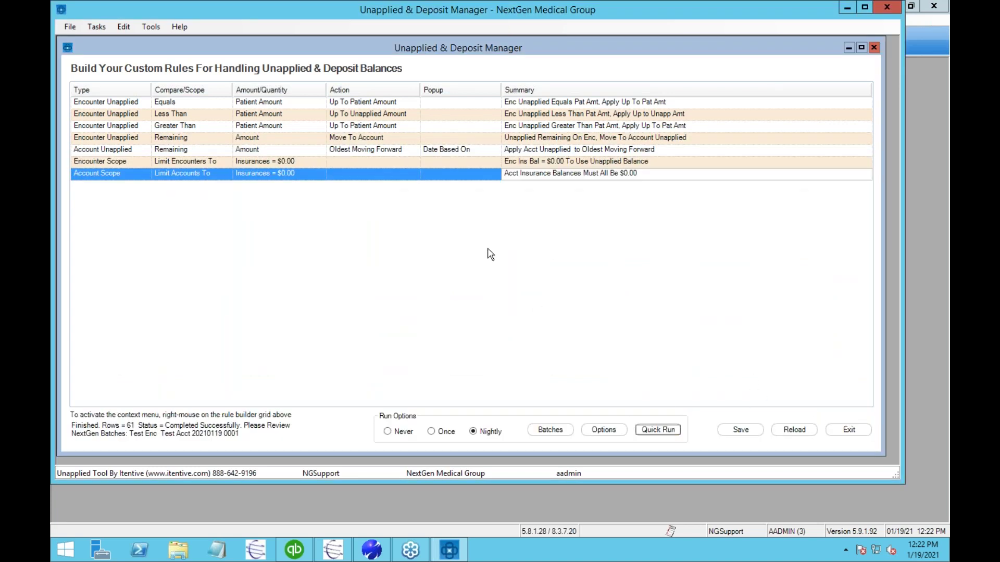
# Clear all custom rules from the grid and load the General Clean Up template
pyautogui.rightClick(458, 248)
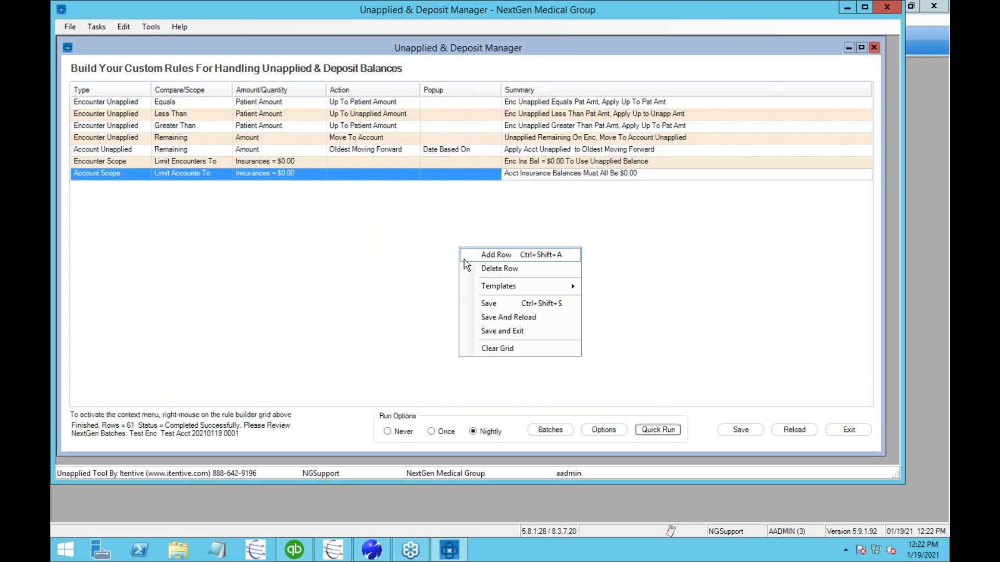
pyautogui.click(479, 348)
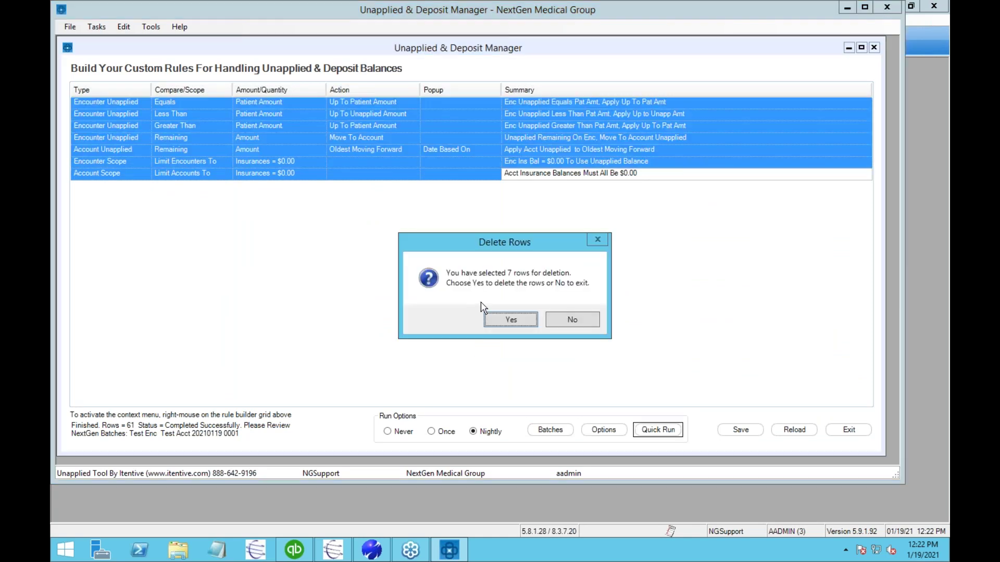
pyautogui.click(509, 314)
pyautogui.rightClick(411, 189)
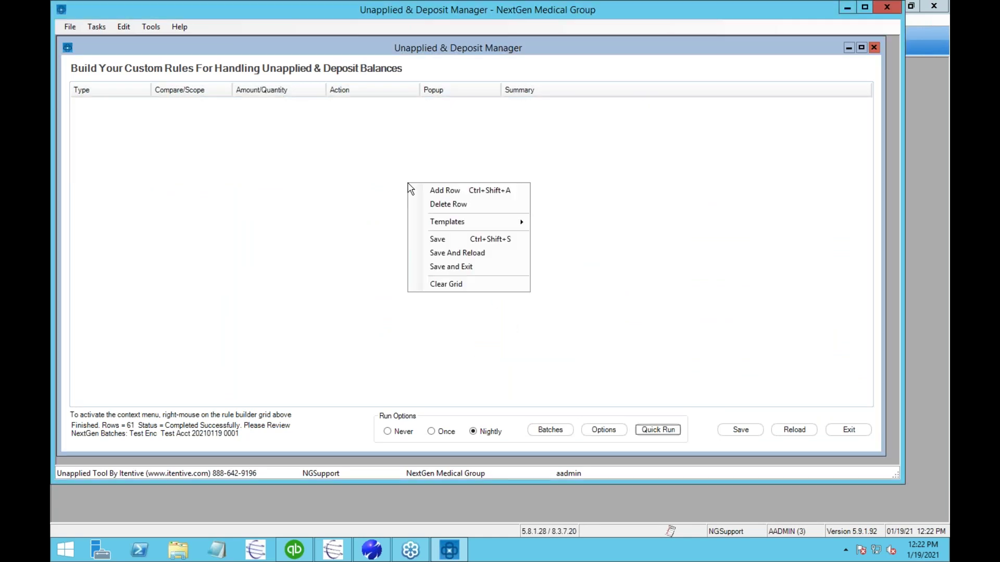
pyautogui.moveTo(458, 223)
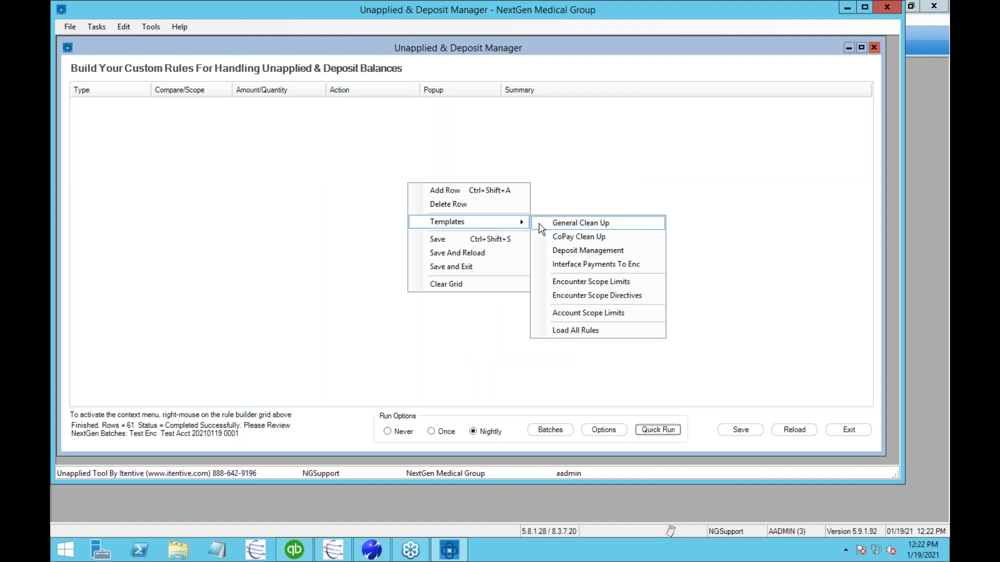
pyautogui.click(563, 228)
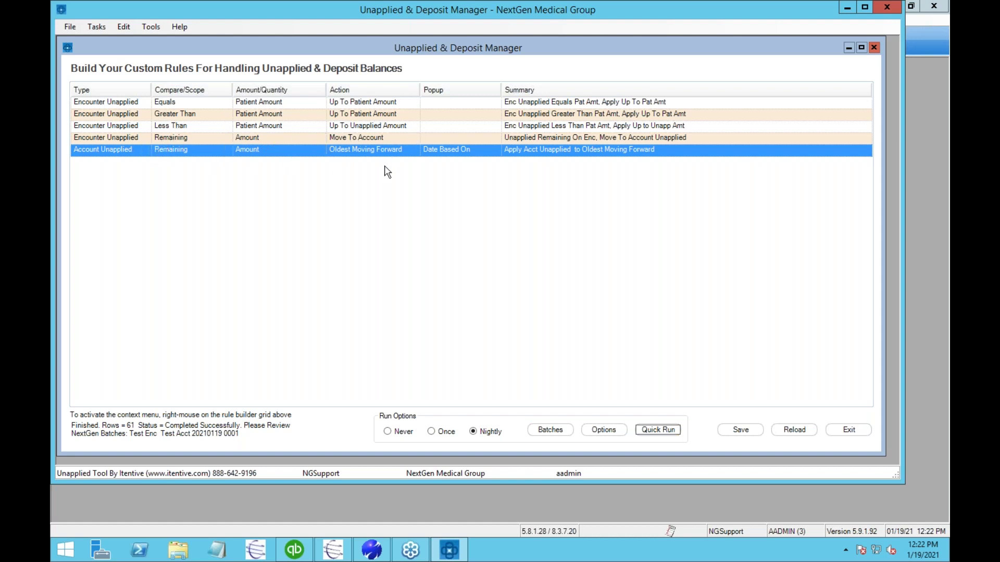
# Clear the rule grid and load the CoPay Clean Up template instead
pyautogui.rightClick(362, 203)
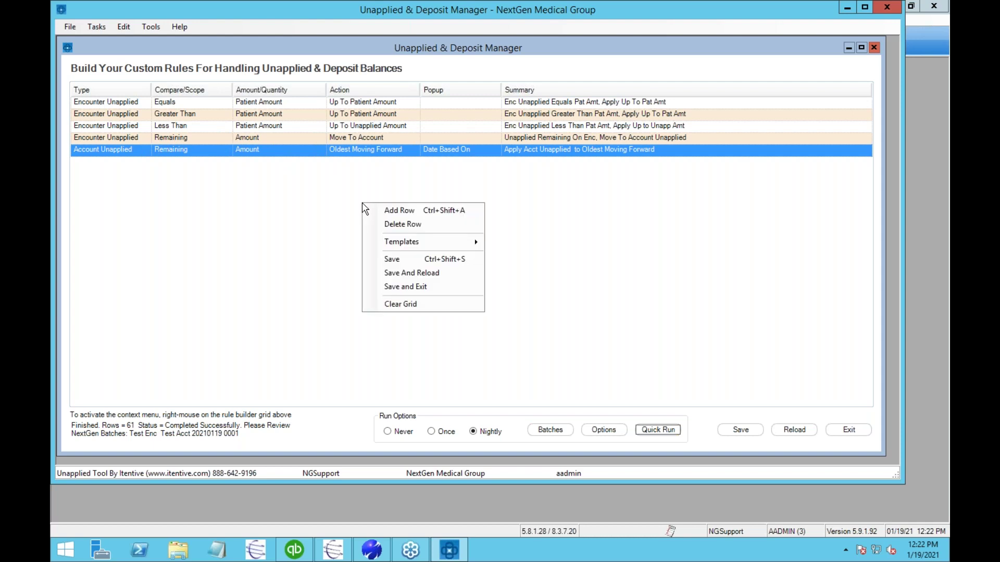
pyautogui.click(395, 305)
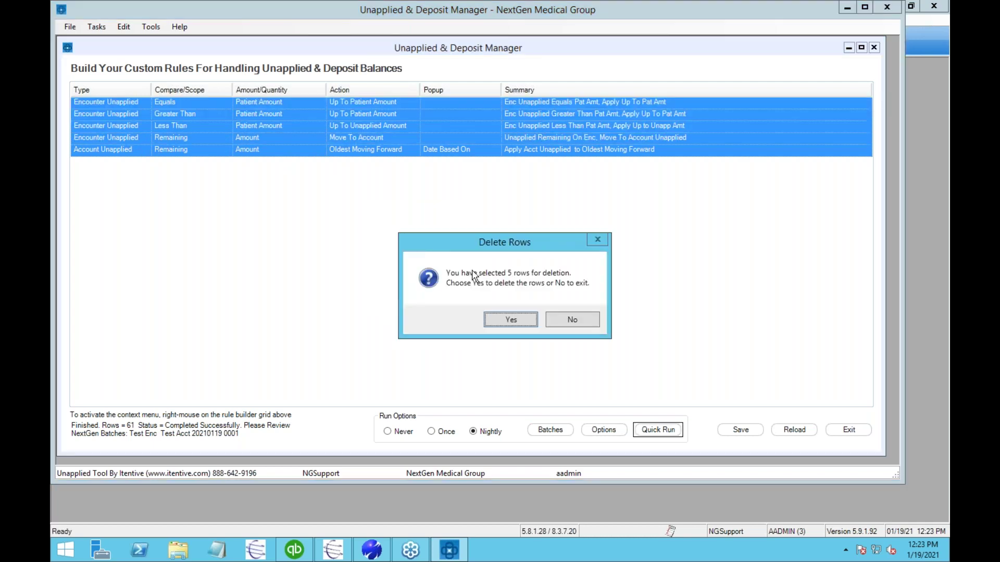
pyautogui.click(501, 319)
pyautogui.rightClick(369, 218)
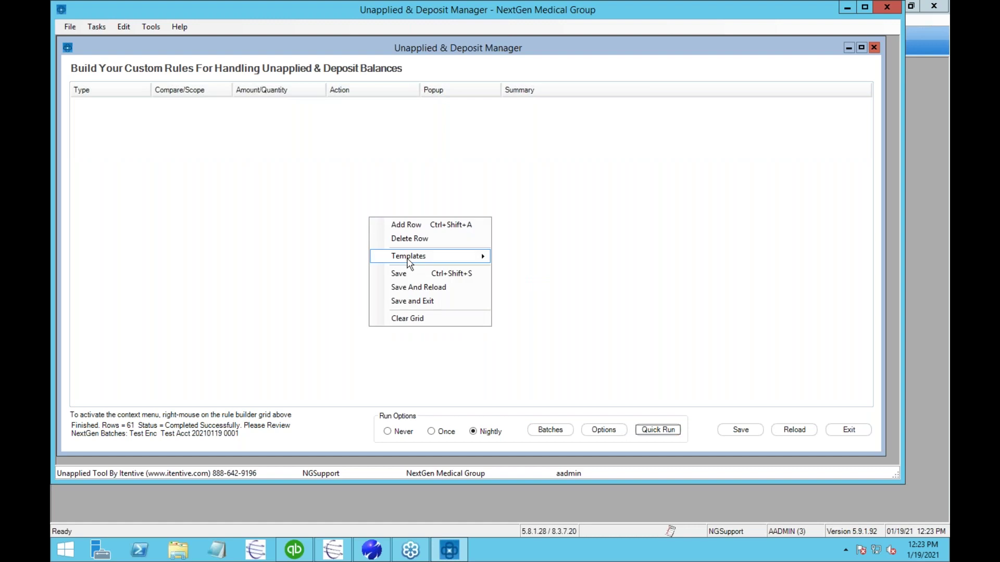
pyautogui.moveTo(410, 260)
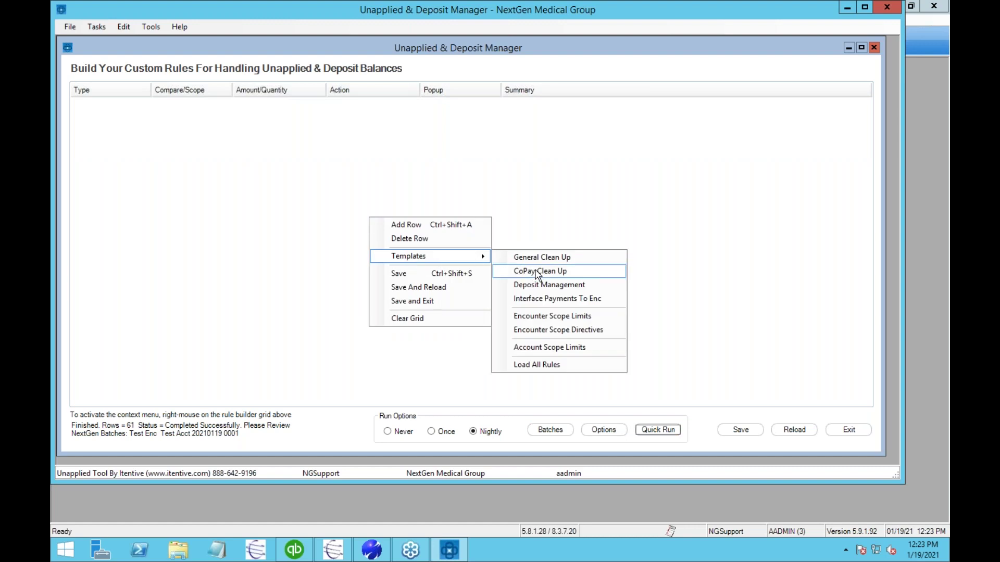
pyautogui.click(537, 275)
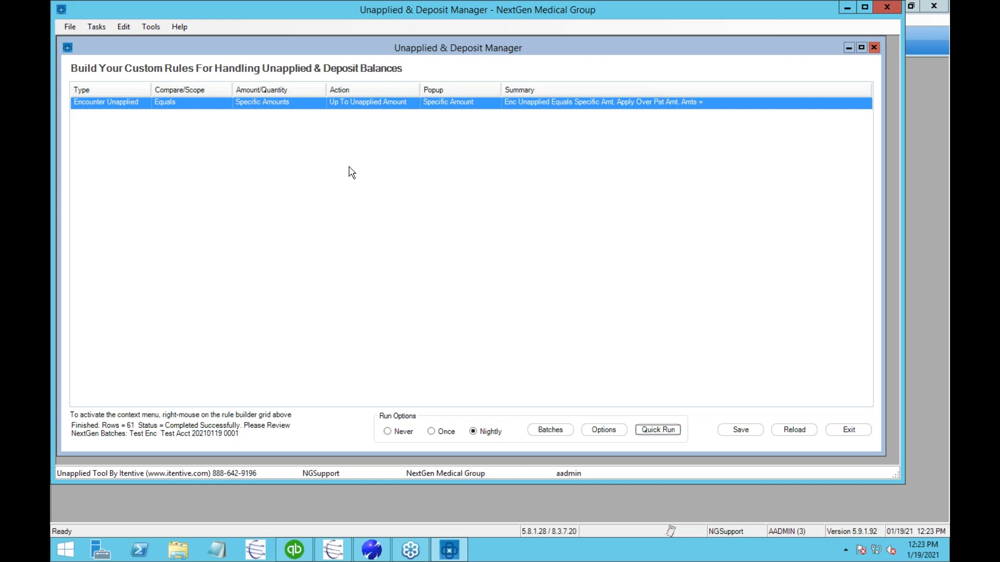
# Examine the copay rule's type, comparison, amount basis and available actions without changing them
pyautogui.click(98, 104)
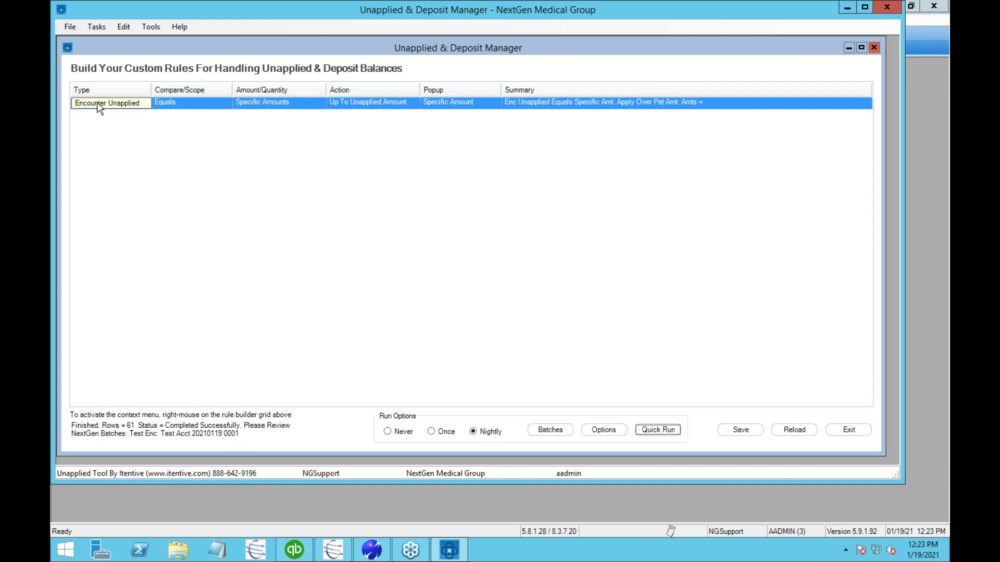
pyautogui.click(182, 104)
pyautogui.click(263, 104)
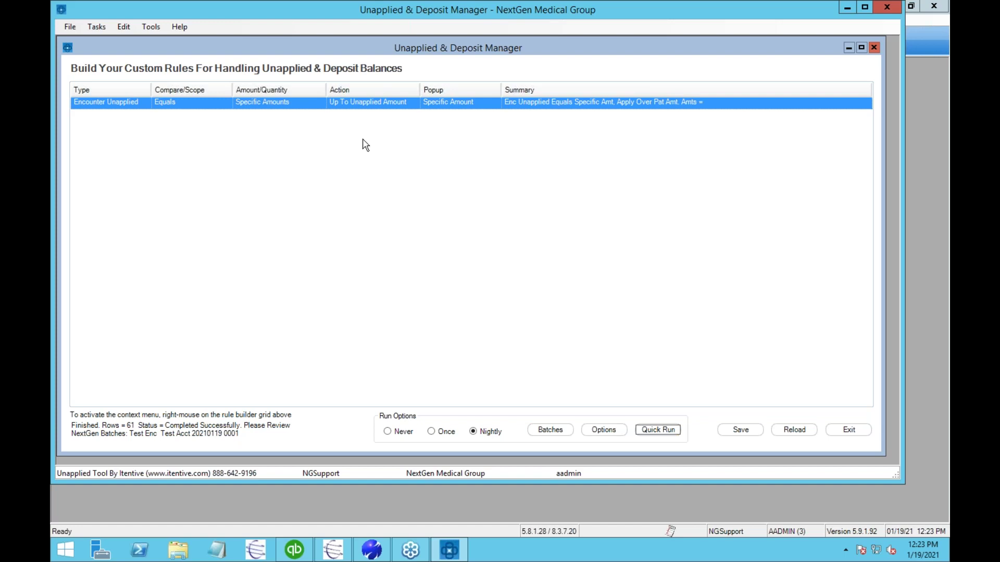
pyautogui.click(399, 104)
pyautogui.click(415, 105)
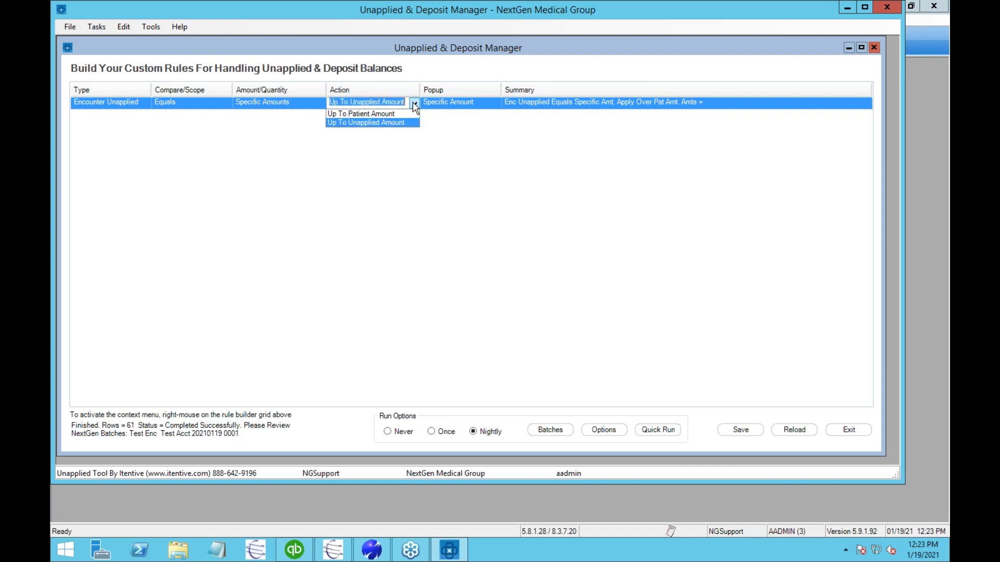
pyautogui.click(415, 106)
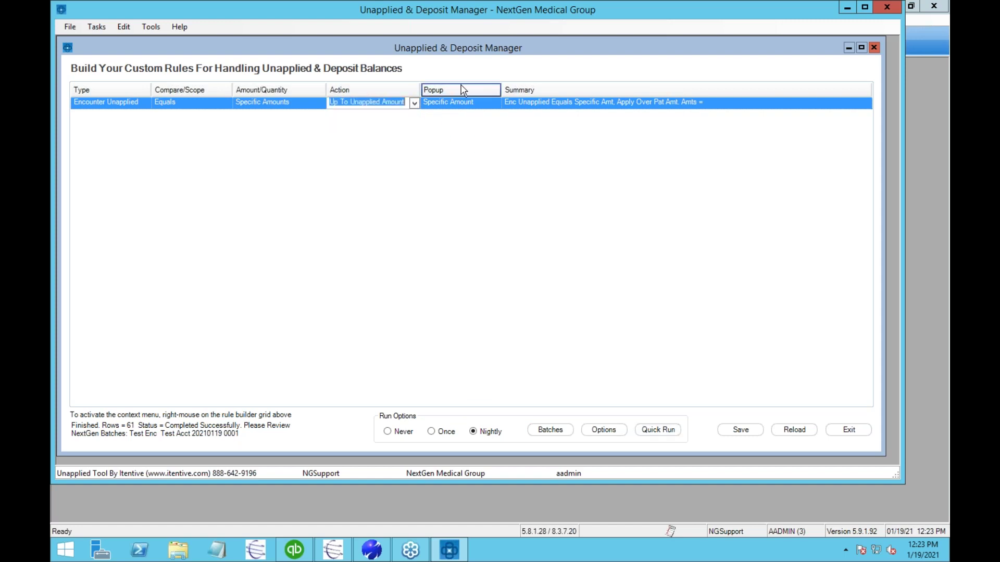
# Enter the copay rule's specific amounts as $5, $10, $15, $20 and $40, and accept them
pyautogui.click(464, 108)
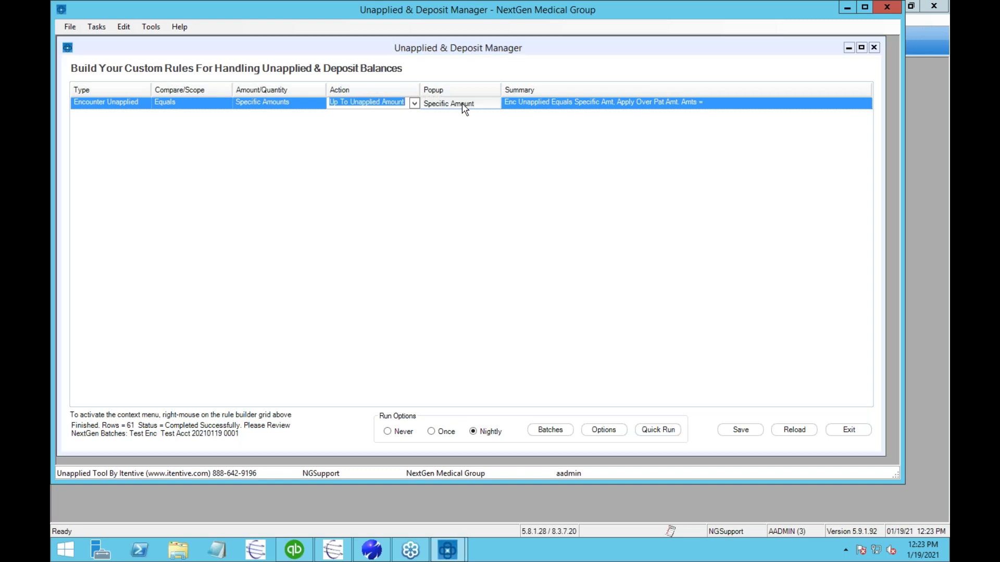
pyautogui.click(401, 224)
pyautogui.write('5')
pyautogui.click(431, 222)
pyautogui.write('10')
pyautogui.press('Return')
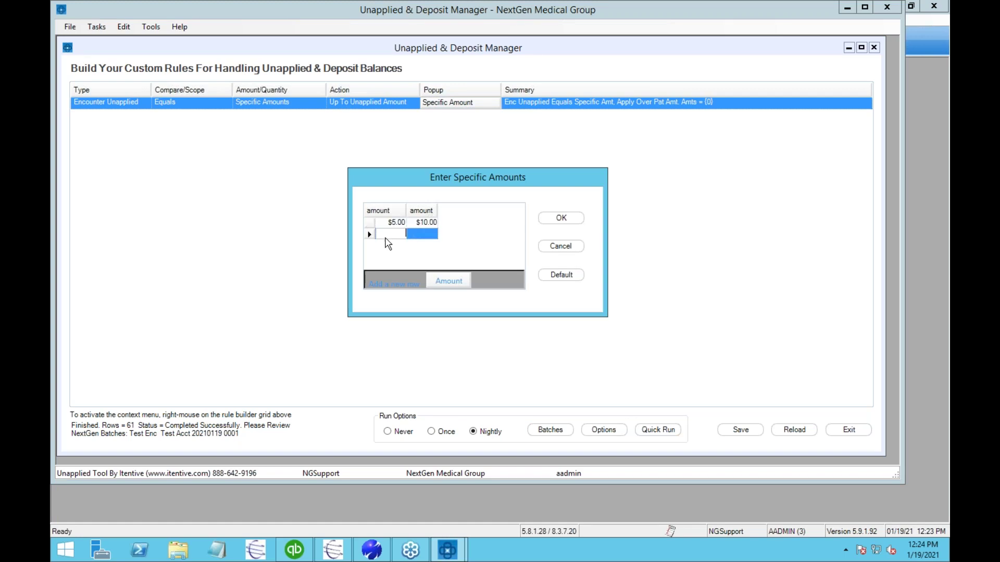
pyautogui.click(389, 234)
pyautogui.write('15')
pyautogui.click(419, 233)
pyautogui.write('20')
pyautogui.press('Return')
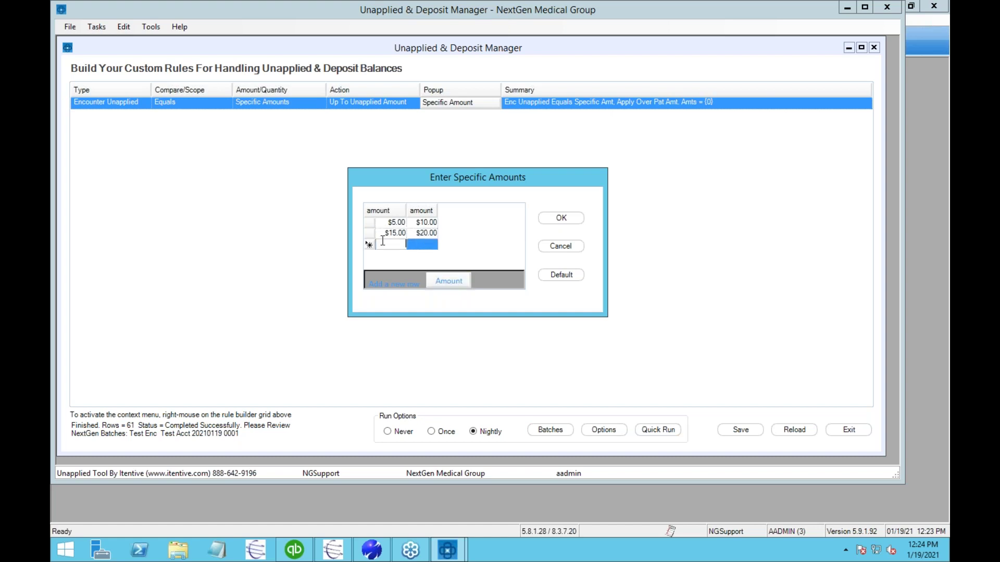
pyautogui.write('40')
pyautogui.press('Tab')
pyautogui.click(548, 219)
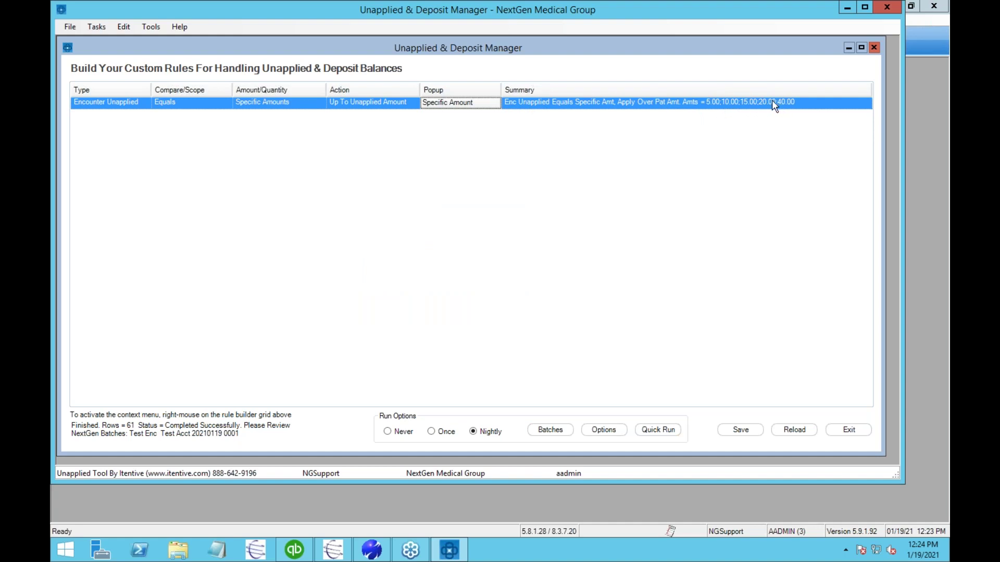
# Save the copay rule, quick-run it and close the results
pyautogui.click(746, 432)
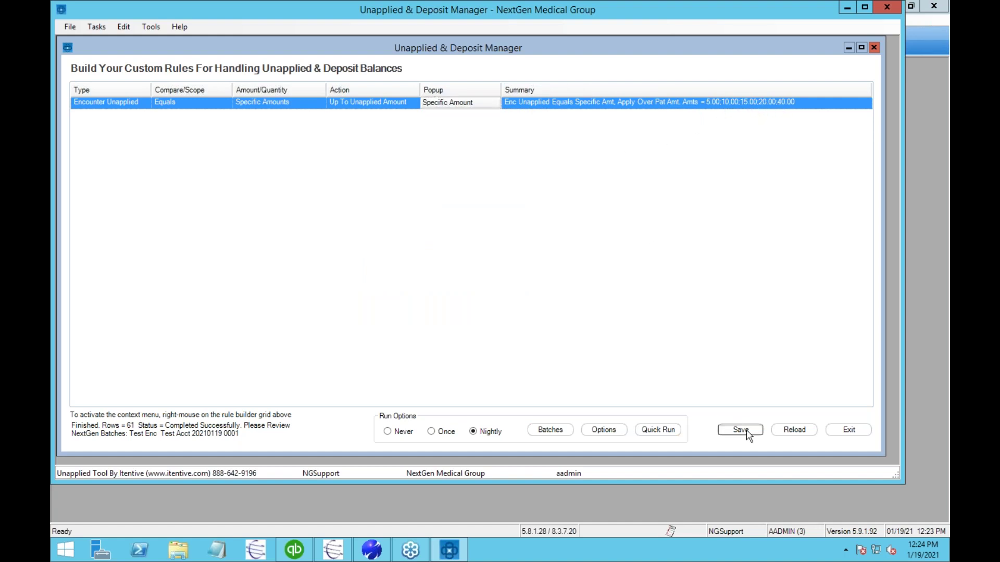
pyautogui.click(658, 430)
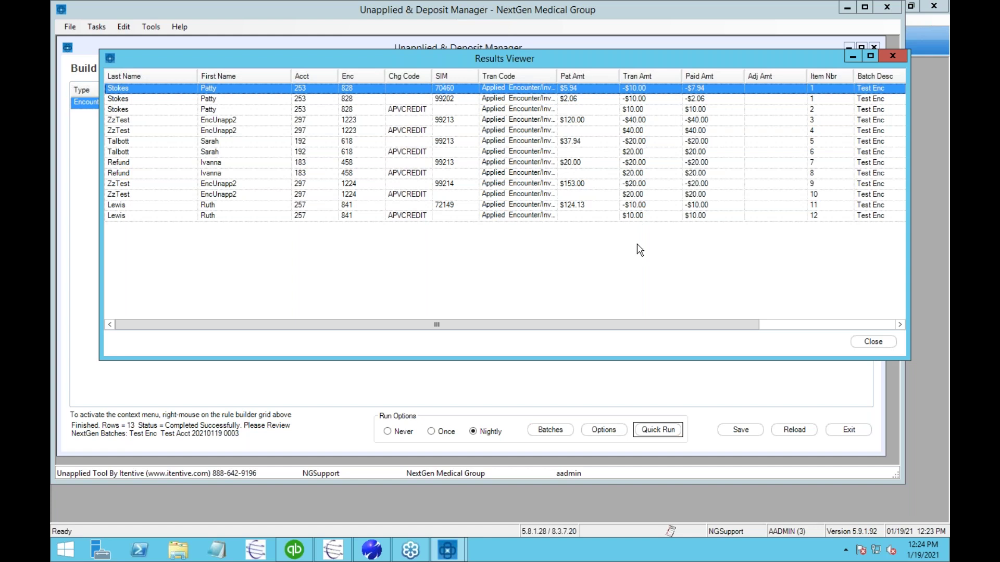
pyautogui.click(874, 342)
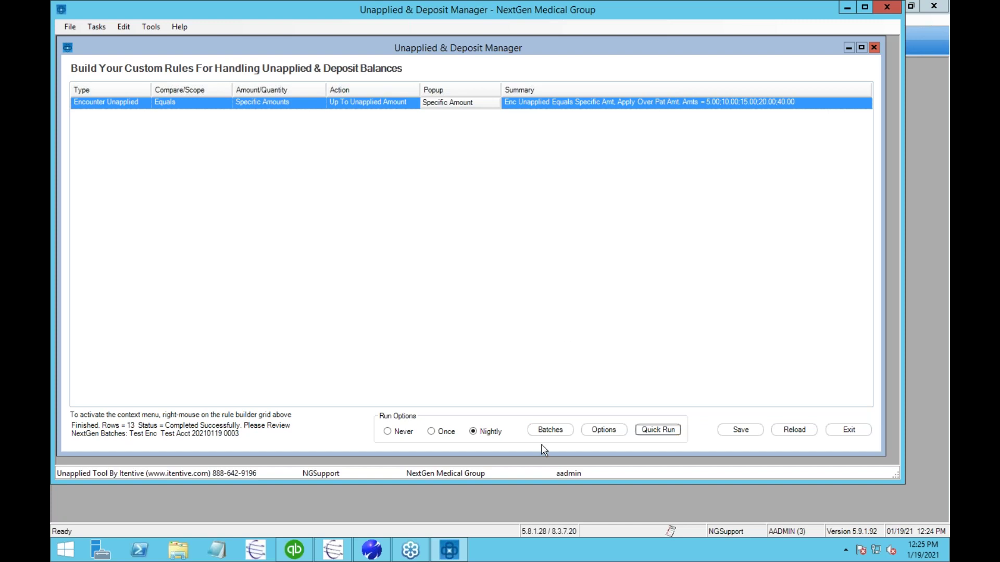
# Switch to NextGen, reload the Batch Posting list and delete the Test Enc batch 0003 dated 01/19/2021
pyautogui.click(451, 553)
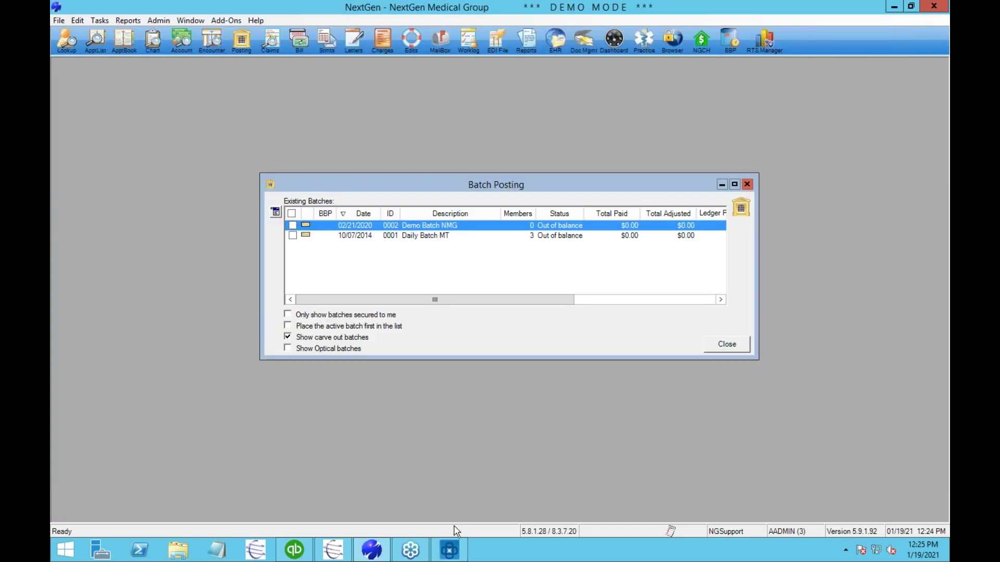
pyautogui.click(727, 344)
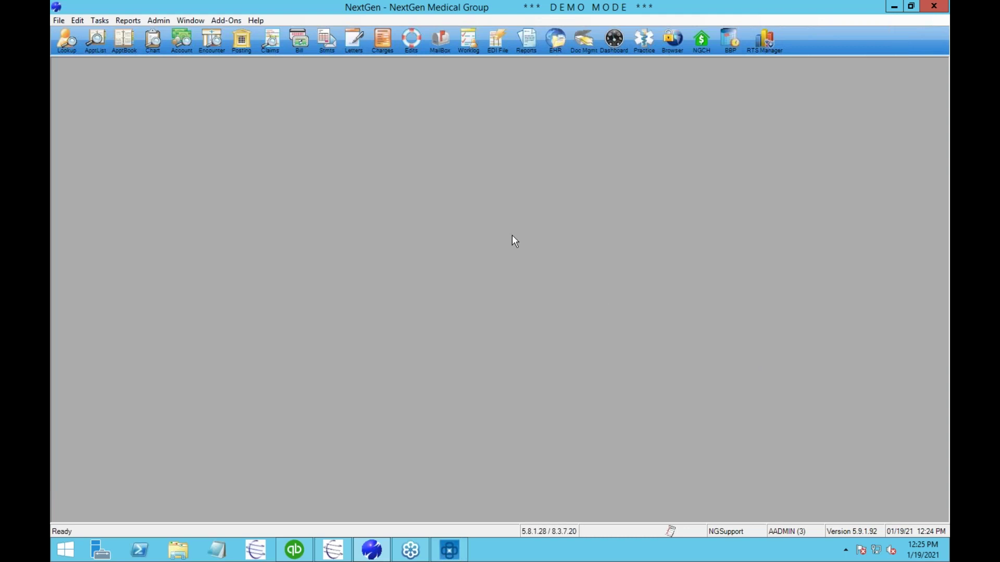
pyautogui.click(241, 41)
pyautogui.click(293, 226)
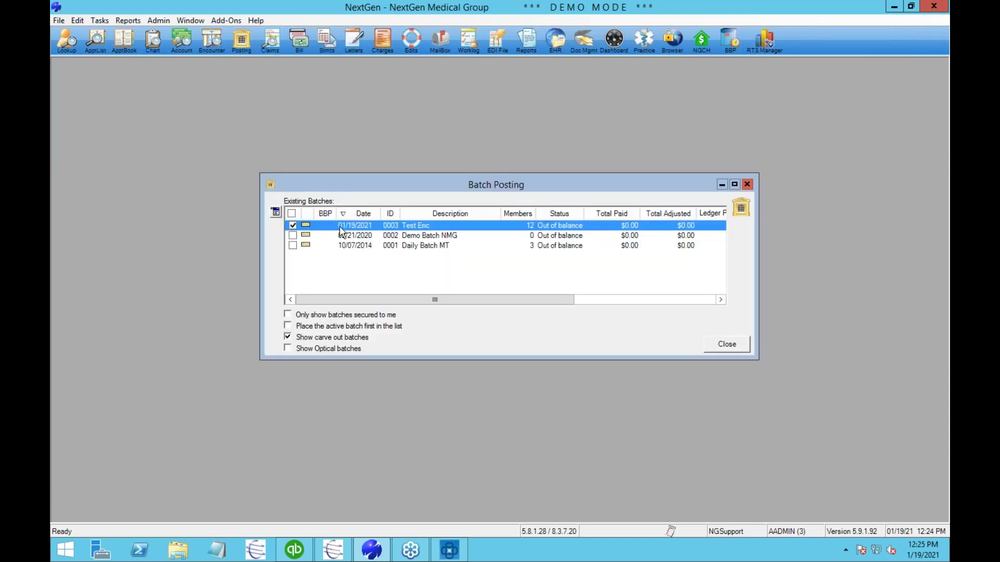
pyautogui.rightClick(341, 227)
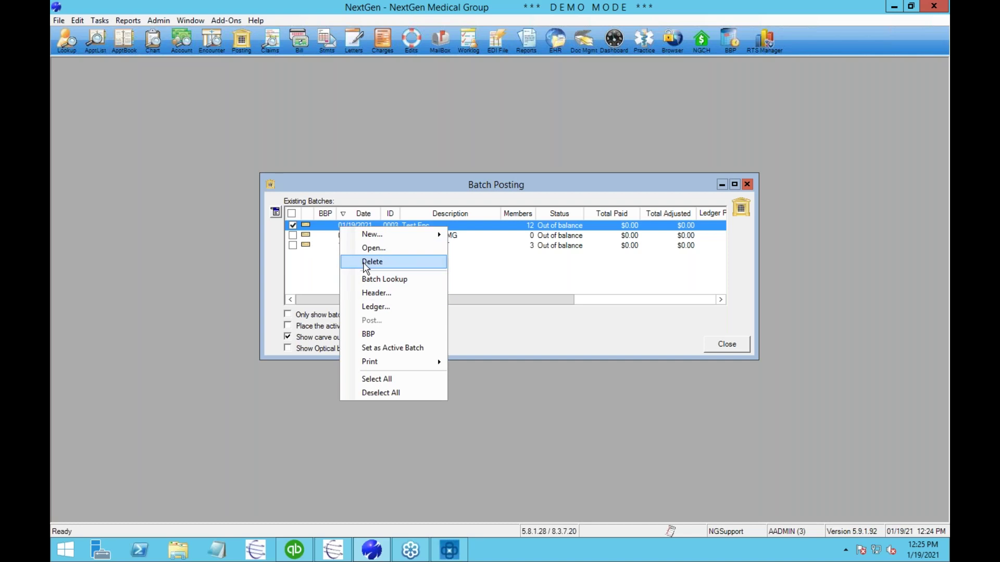
pyautogui.click(366, 262)
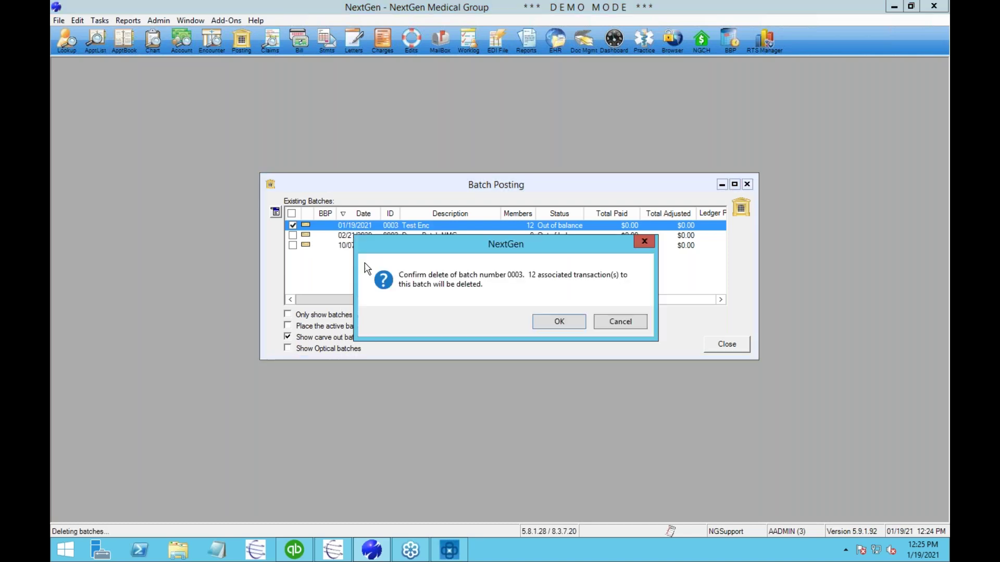
pyautogui.click(557, 323)
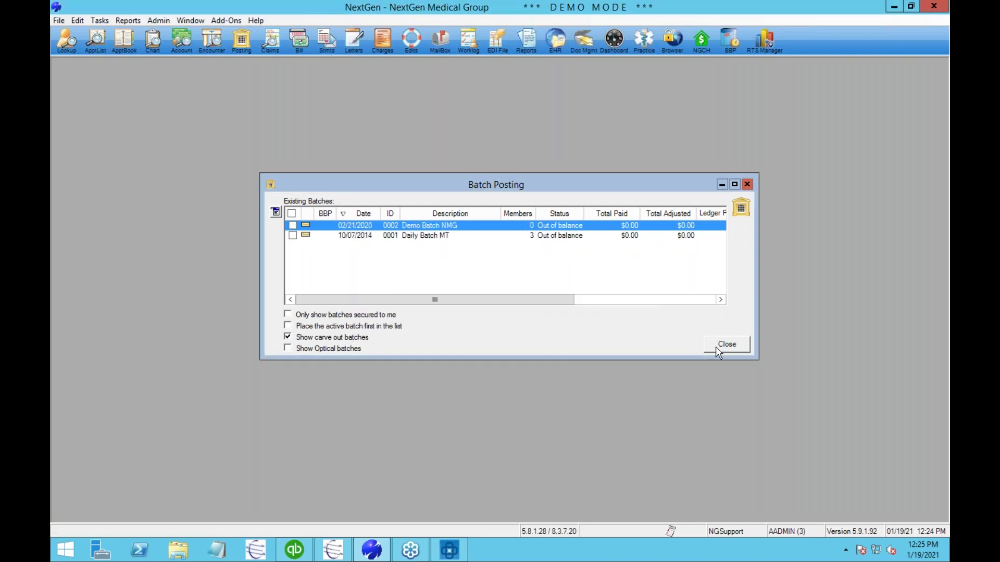
pyautogui.click(720, 347)
# Return to the Unapplied & Deposit Manager and replace the copay rule with the Interface Payments To Enc template
pyautogui.click(445, 542)
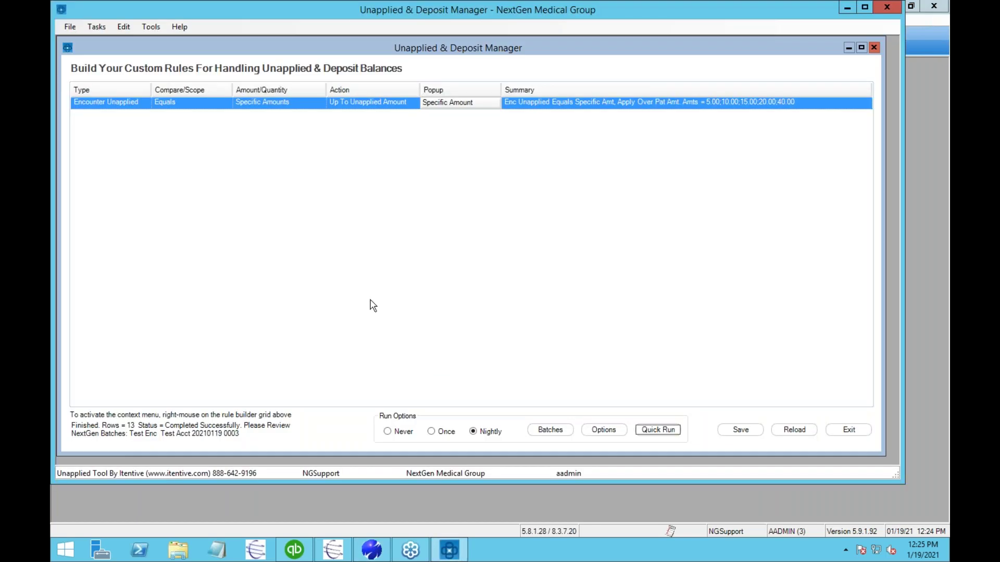
pyautogui.rightClick(354, 203)
pyautogui.click(386, 302)
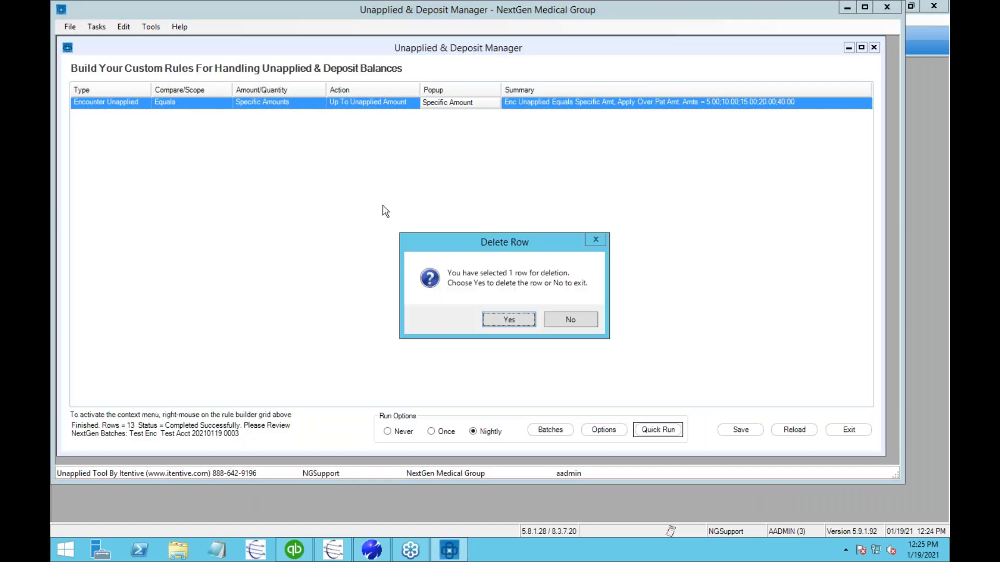
pyautogui.click(508, 320)
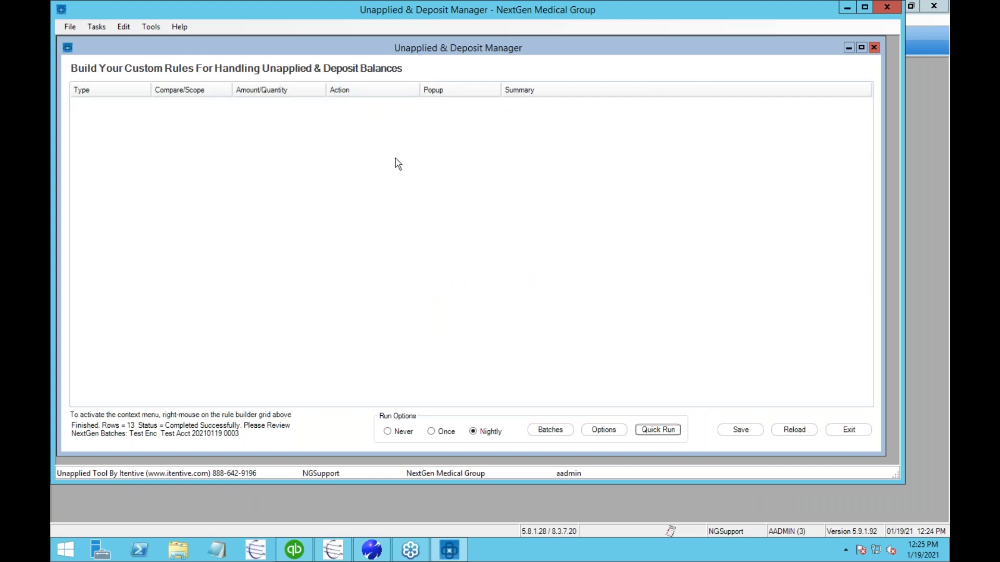
pyautogui.rightClick(395, 159)
pyautogui.moveTo(422, 200)
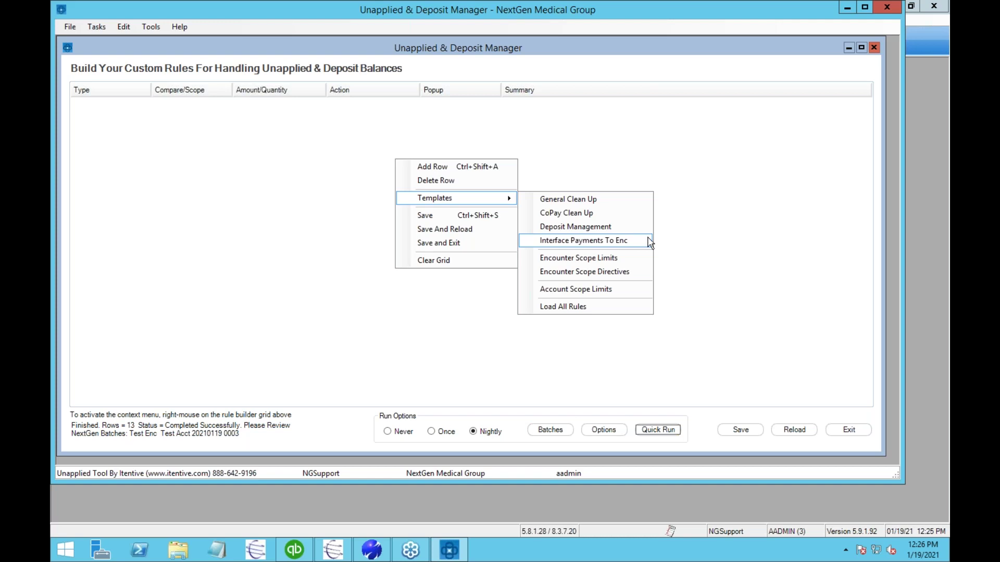
pyautogui.click(623, 248)
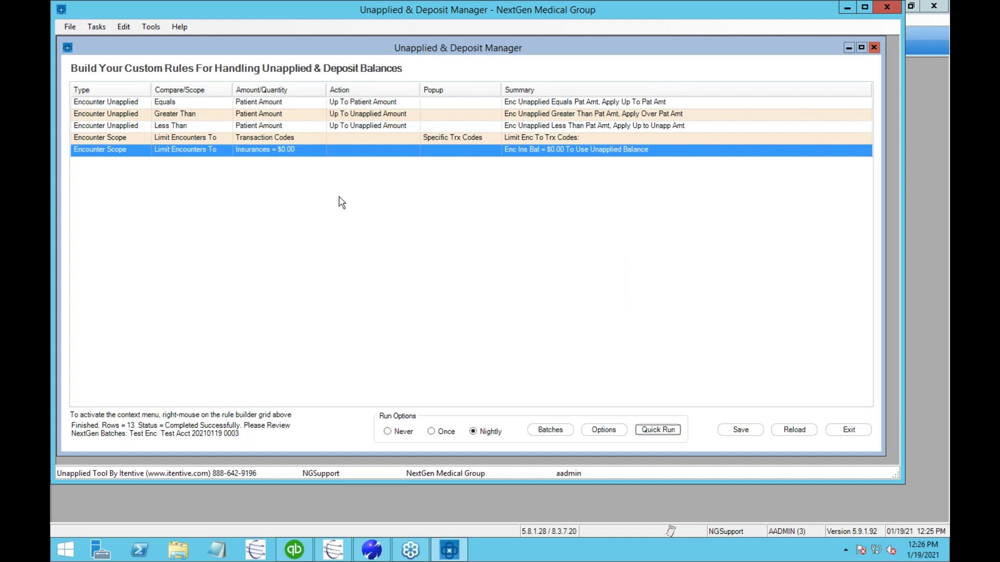
# Limit the encounter scope rule for transaction codes to Unapplied Payment From Kiosk
pyautogui.moveTo(183, 116)
pyautogui.click(372, 117)
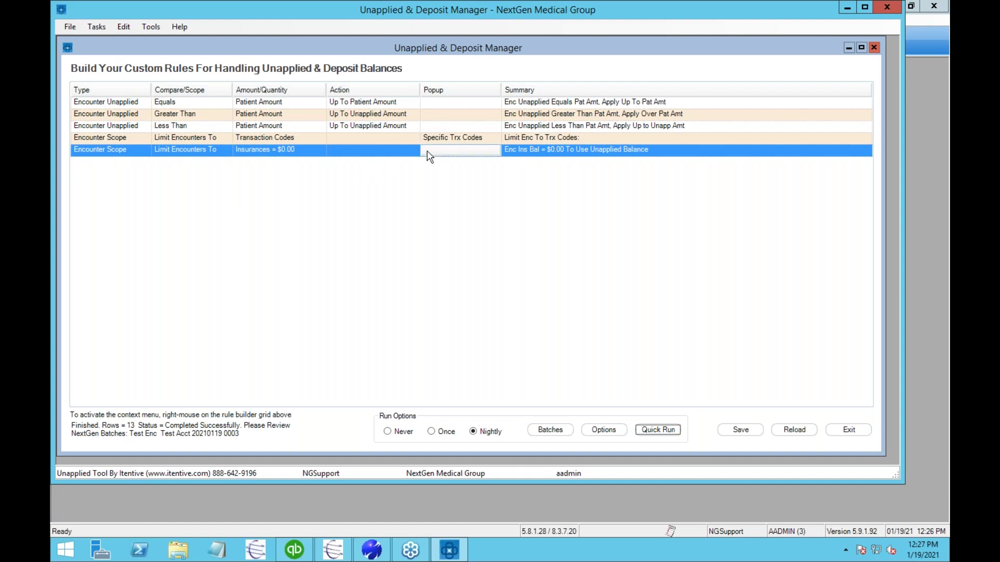
pyautogui.click(129, 151)
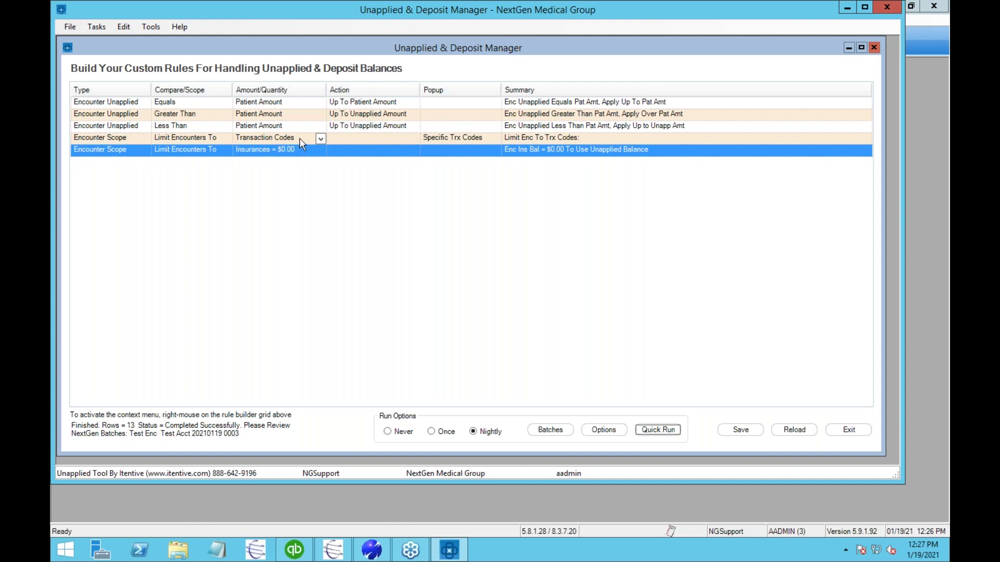
pyautogui.click(458, 140)
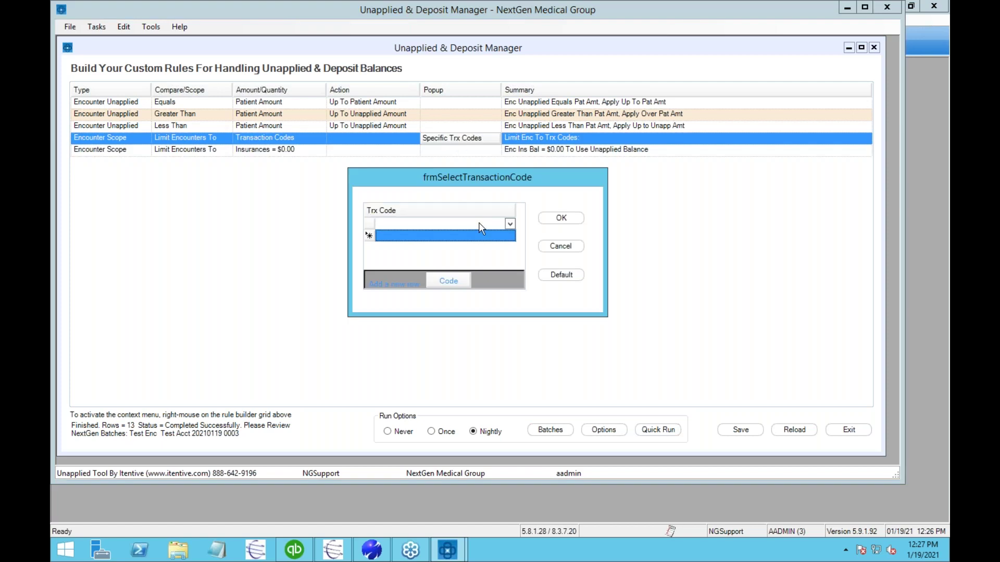
pyautogui.click(510, 224)
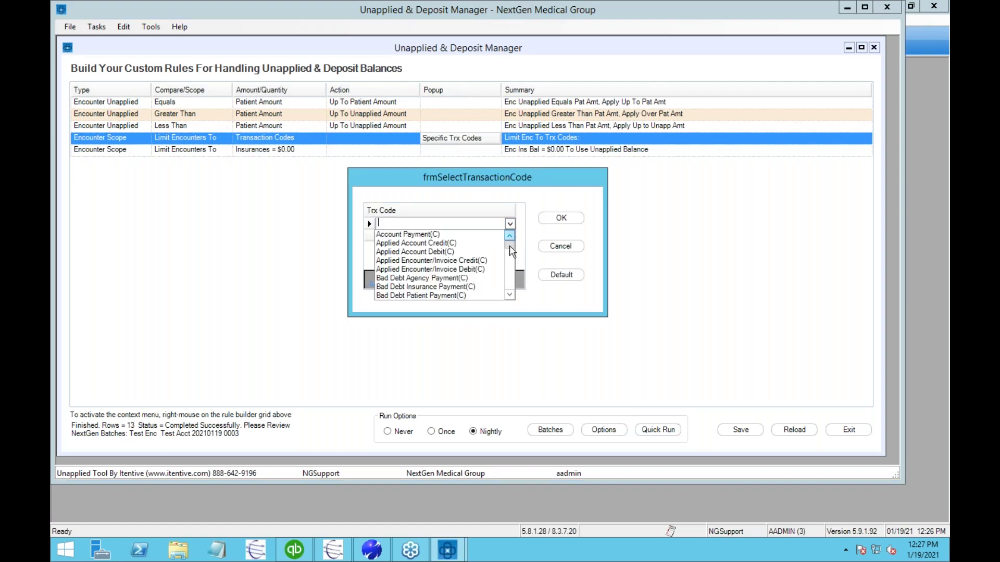
pyautogui.moveTo(513, 247); pyautogui.dragTo(525, 292)
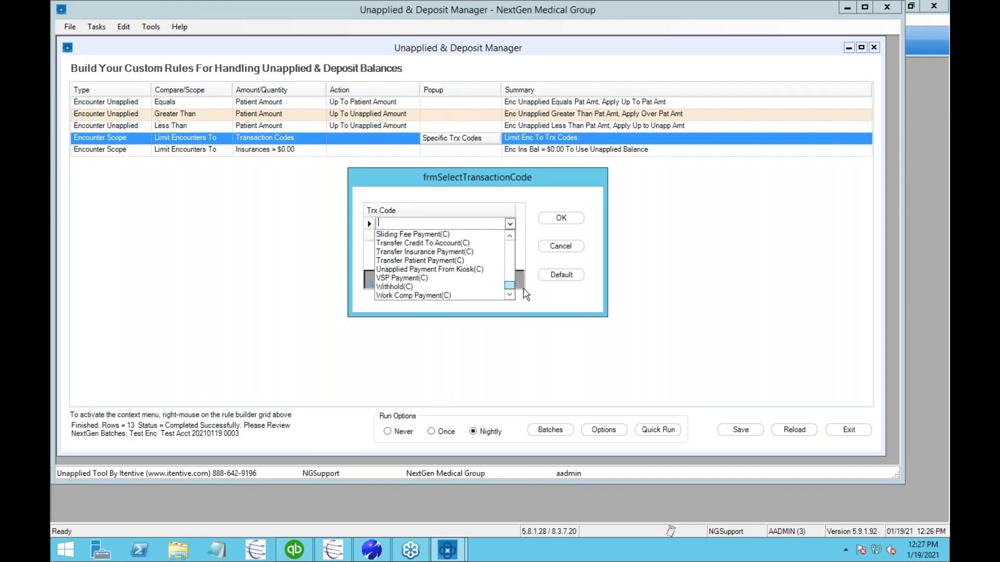
pyautogui.click(463, 270)
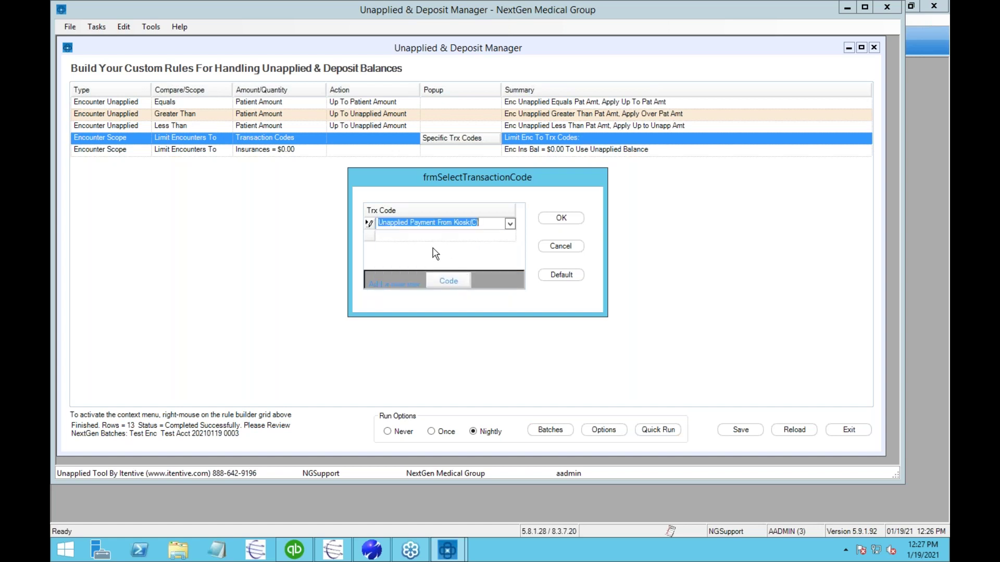
pyautogui.click(552, 222)
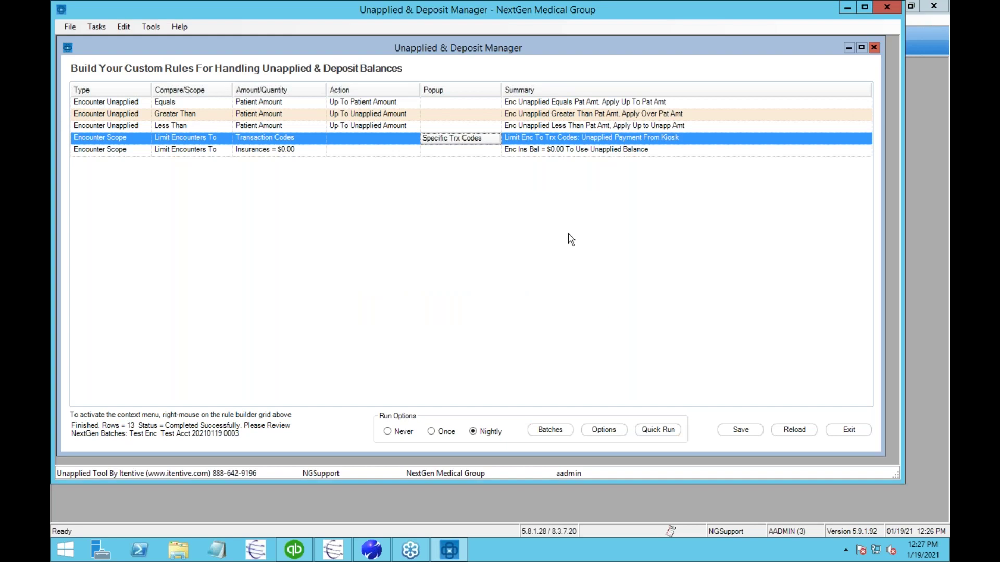
# Save and quick-run the interface payment rules, checking the first encounter's patient amount in the Results Viewer
pyautogui.click(740, 431)
pyautogui.click(664, 434)
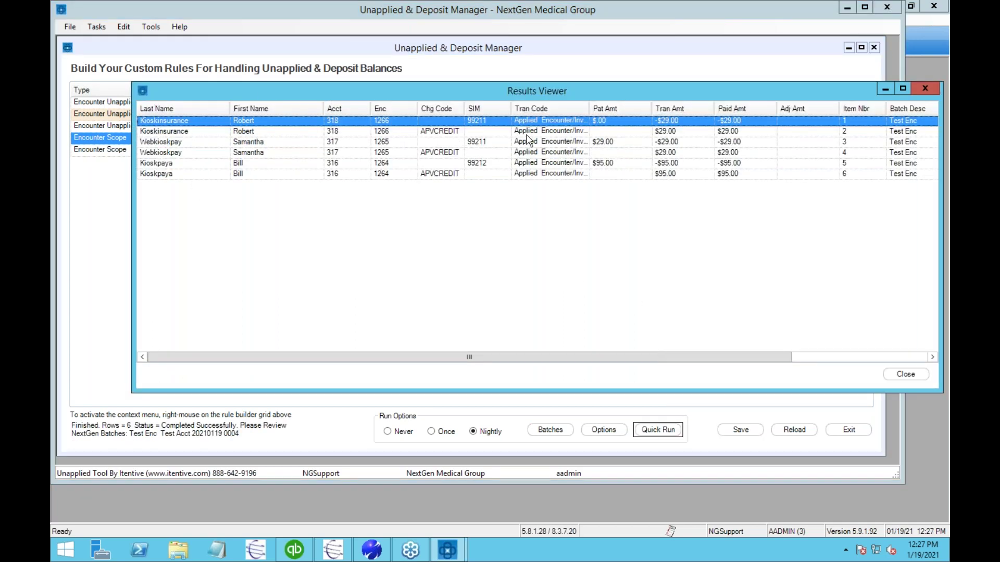
pyautogui.moveTo(553, 87); pyautogui.dragTo(518, 90)
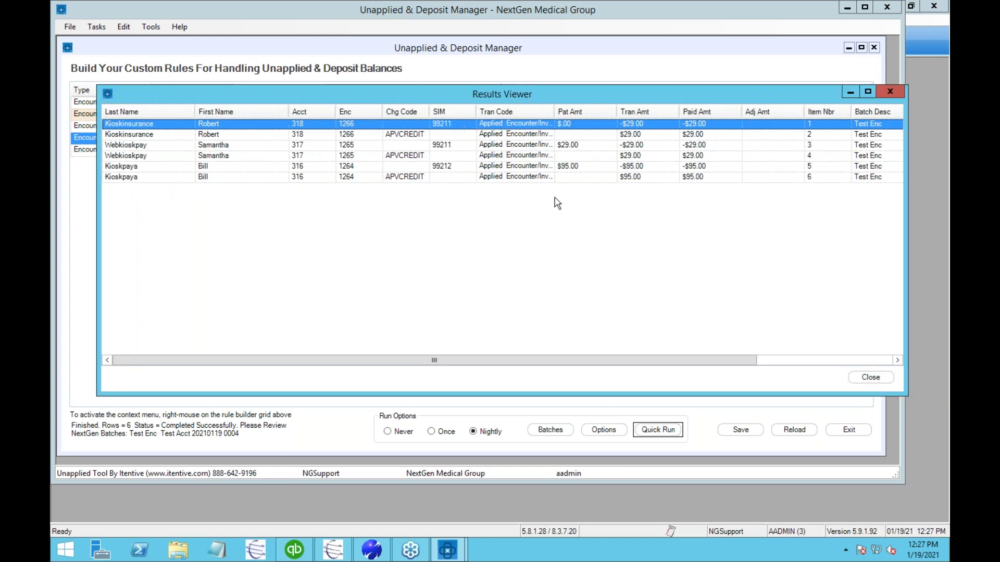
pyautogui.click(580, 124)
pyautogui.click(580, 124)
pyautogui.moveTo(580, 124); pyautogui.dragTo(523, 125)
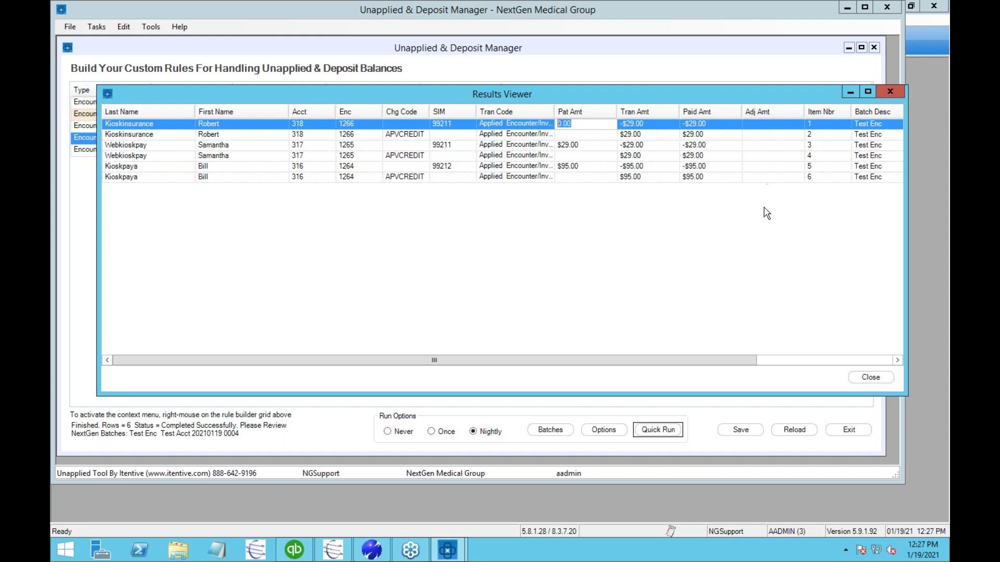
pyautogui.click(880, 381)
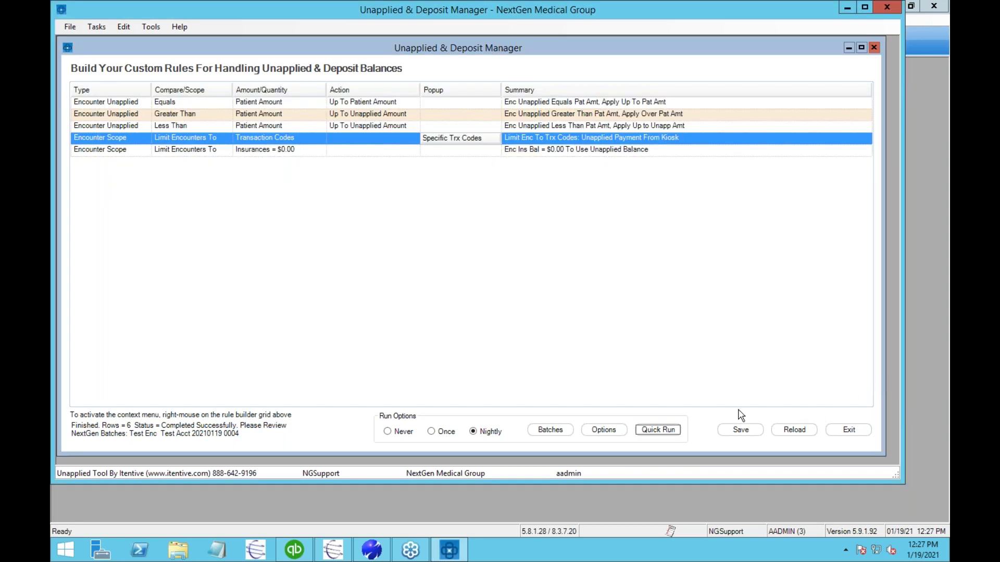
# In NextGen, open the ledger of Test Enc batch 0004 and set the batch header's total billed to $153
pyautogui.click(450, 551)
pyautogui.click(242, 40)
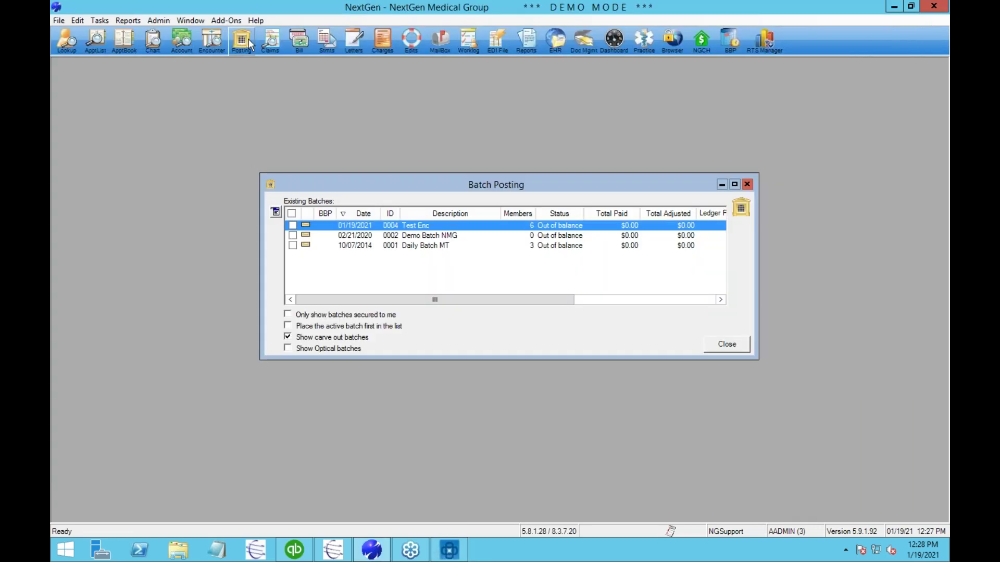
pyautogui.click(292, 227)
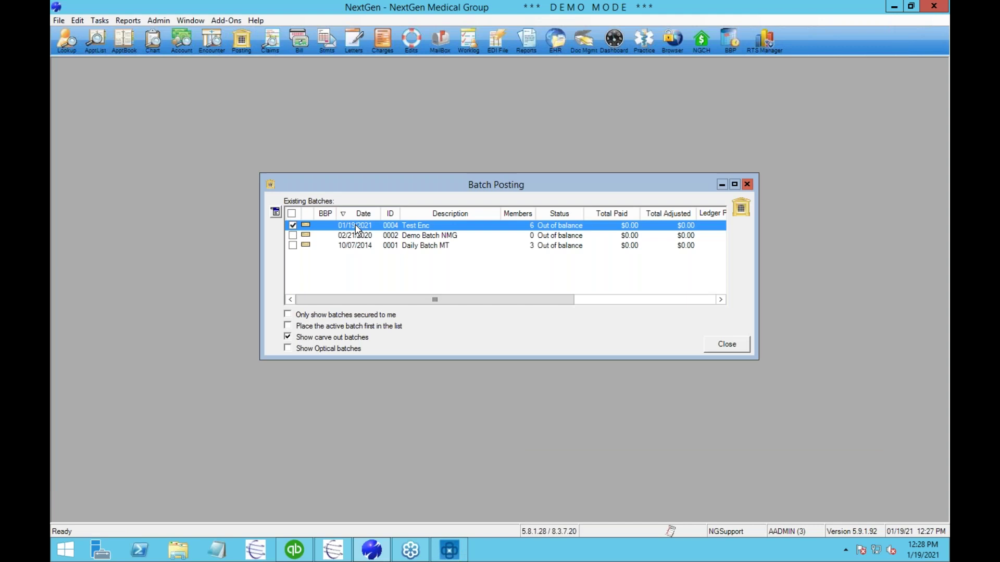
pyautogui.rightClick(355, 225)
pyautogui.click(382, 307)
pyautogui.click(207, 420)
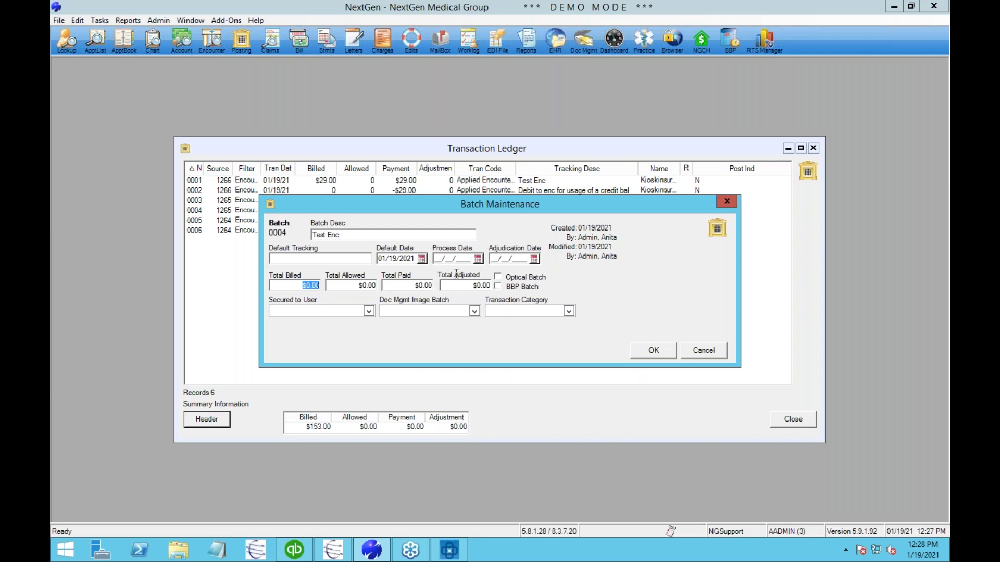
pyautogui.write('153')
pyautogui.press('Tab')
pyautogui.click(640, 353)
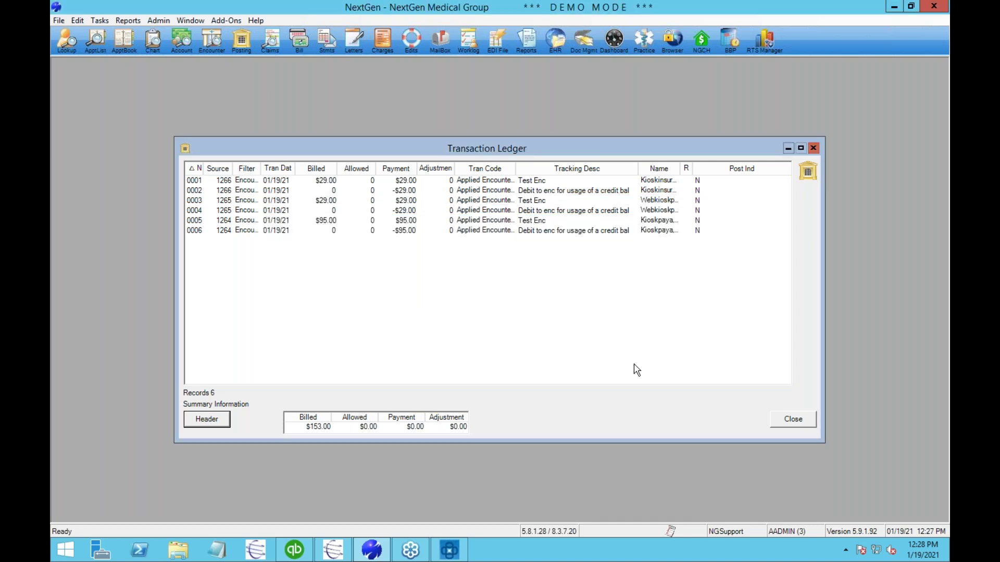
pyautogui.click(797, 419)
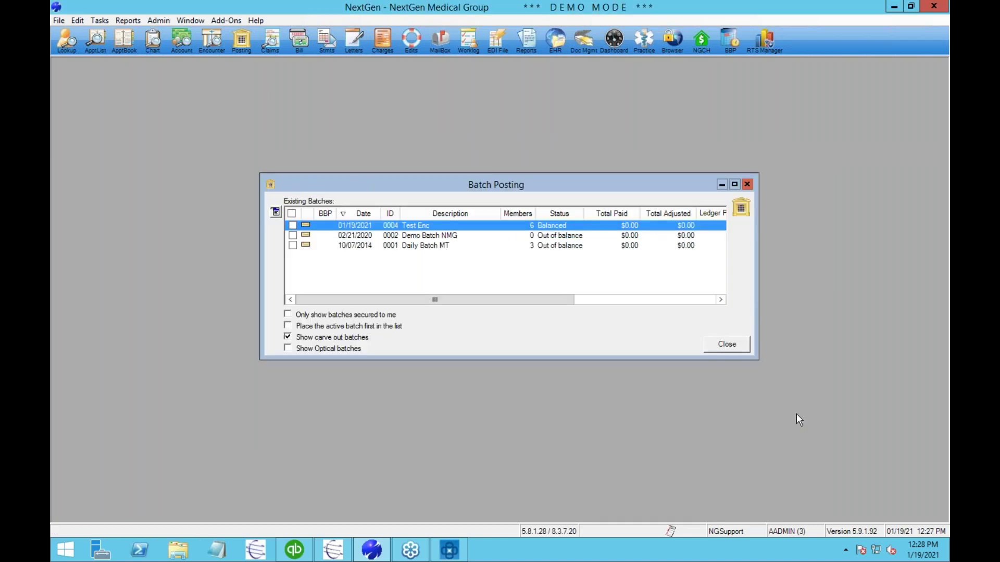
# Post Test Enc batch 0004, dismiss its Batch Listing report, and close Batch Posting
pyautogui.rightClick(486, 226)
pyautogui.click(512, 319)
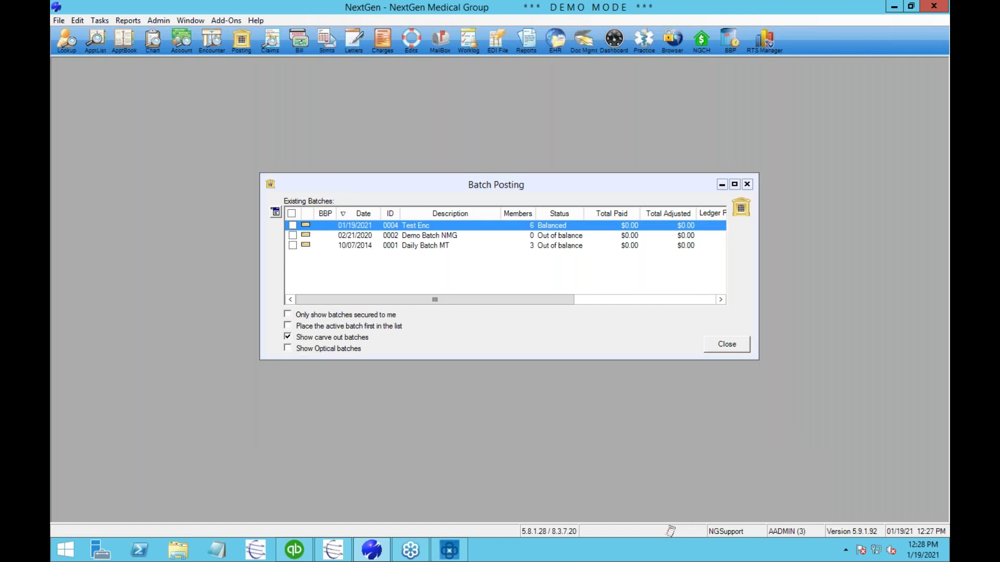
pyautogui.click(541, 322)
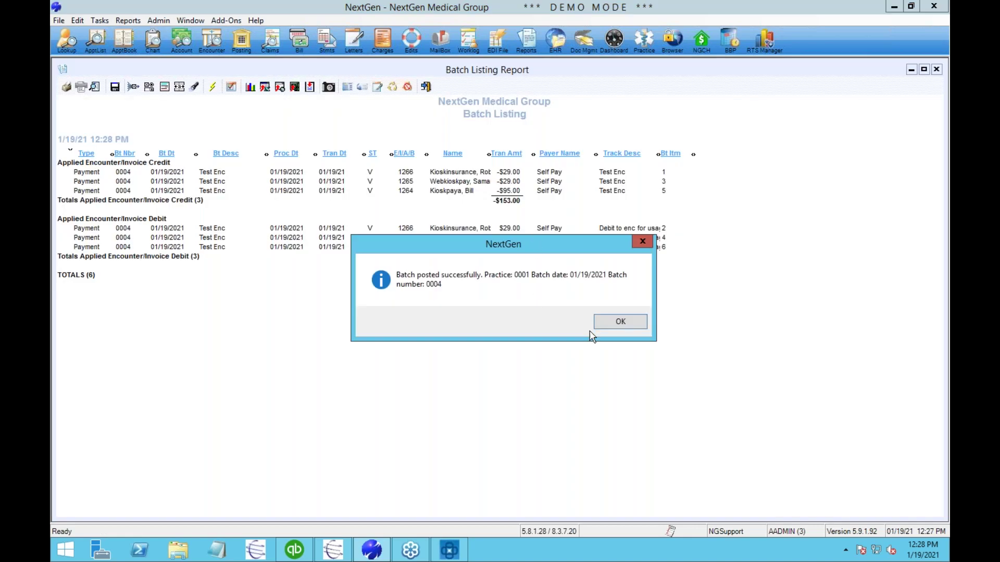
pyautogui.click(611, 323)
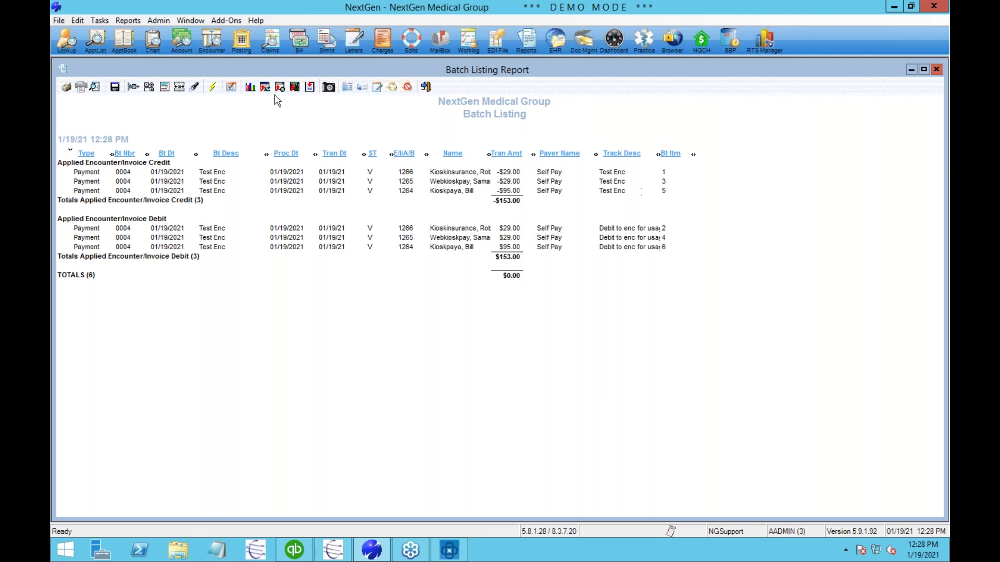
pyautogui.click(65, 69)
pyautogui.click(65, 69)
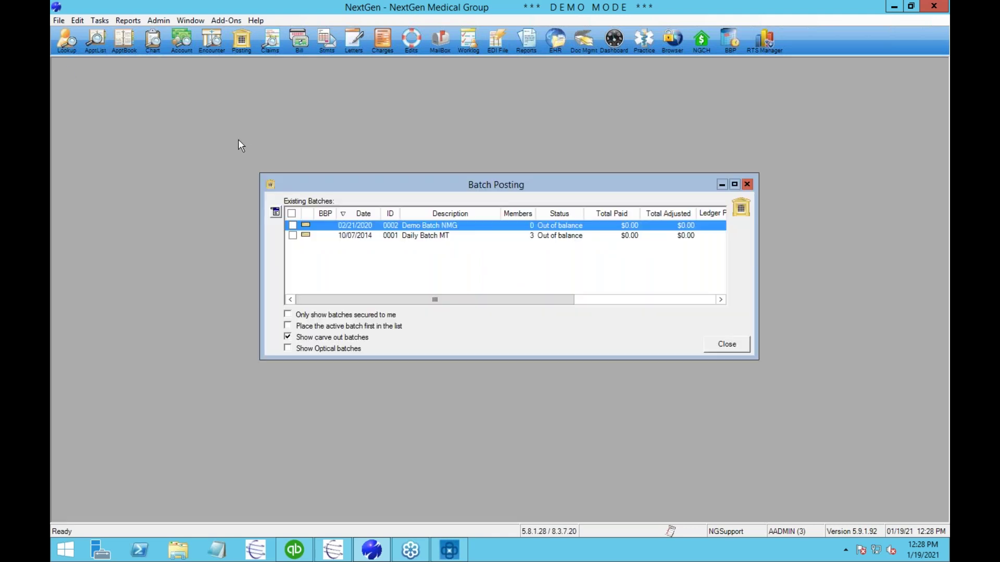
pyautogui.click(727, 344)
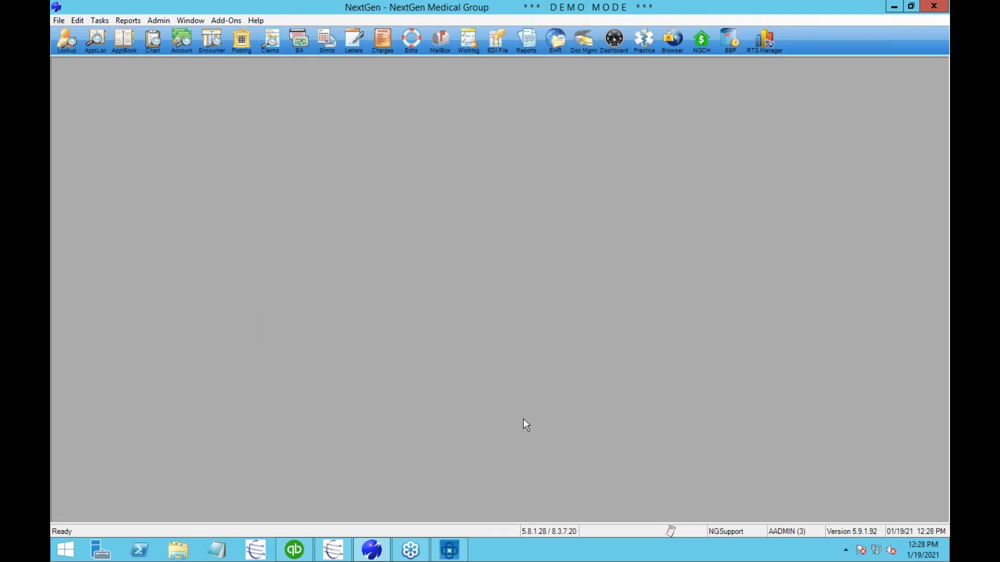
# Switch to the Unapplied & Deposit Manager and replace all existing rules with the Deposit Management template
pyautogui.click(454, 550)
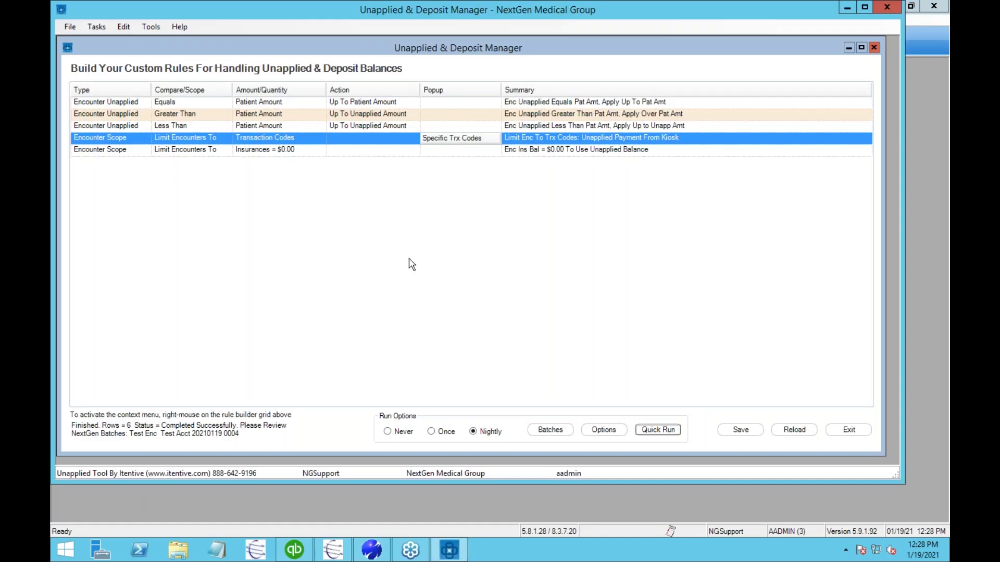
pyautogui.rightClick(395, 211)
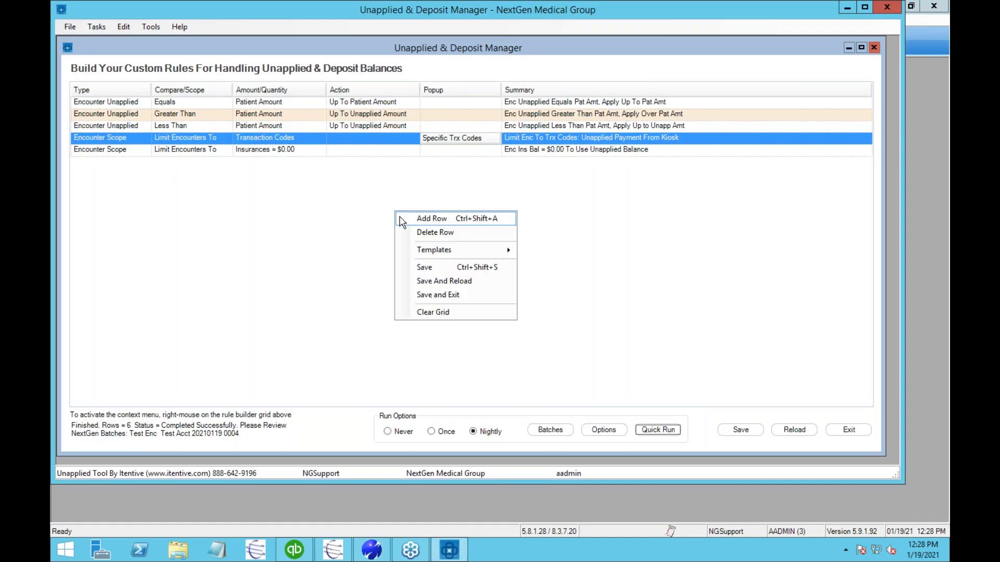
pyautogui.moveTo(429, 252)
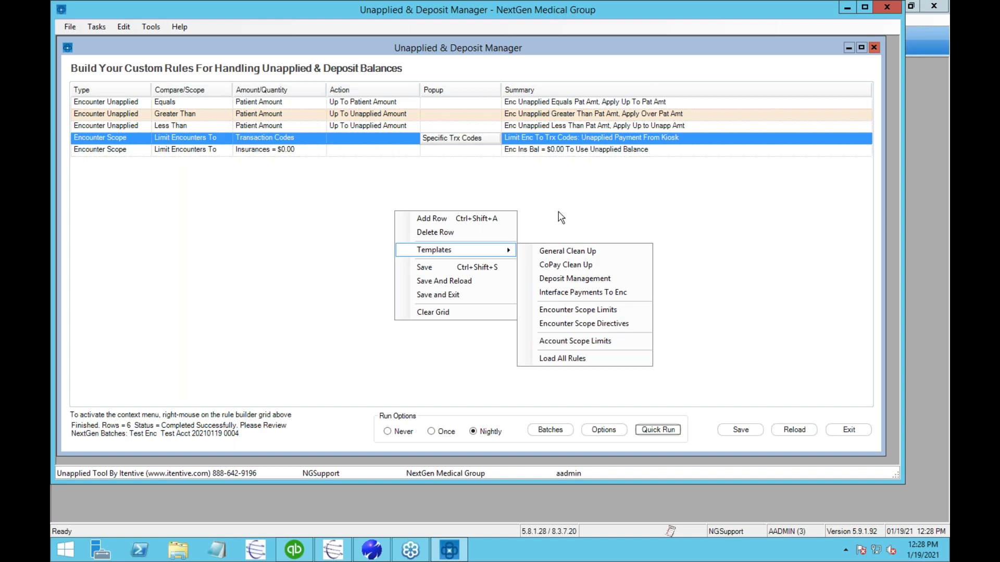
pyautogui.click(461, 313)
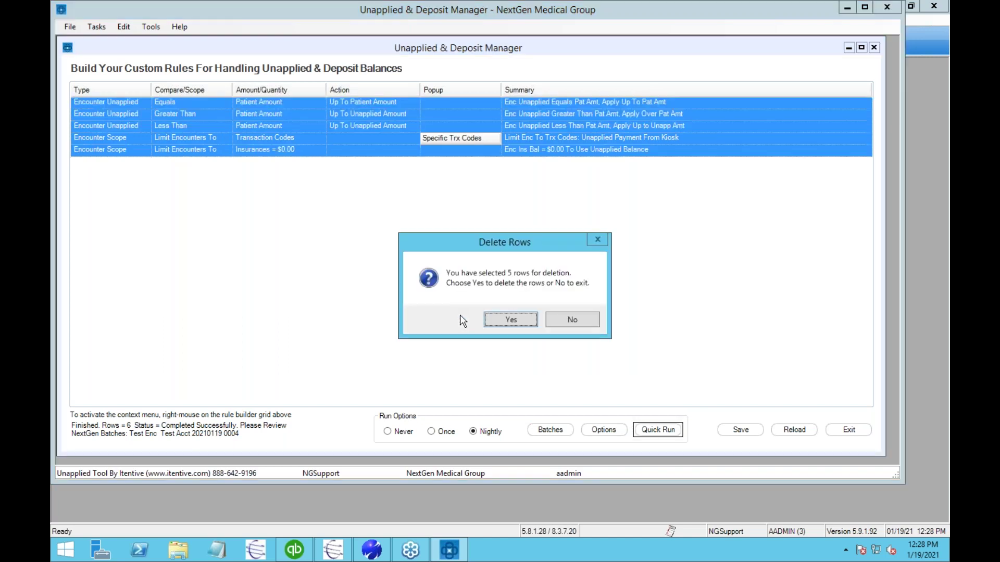
pyautogui.click(500, 323)
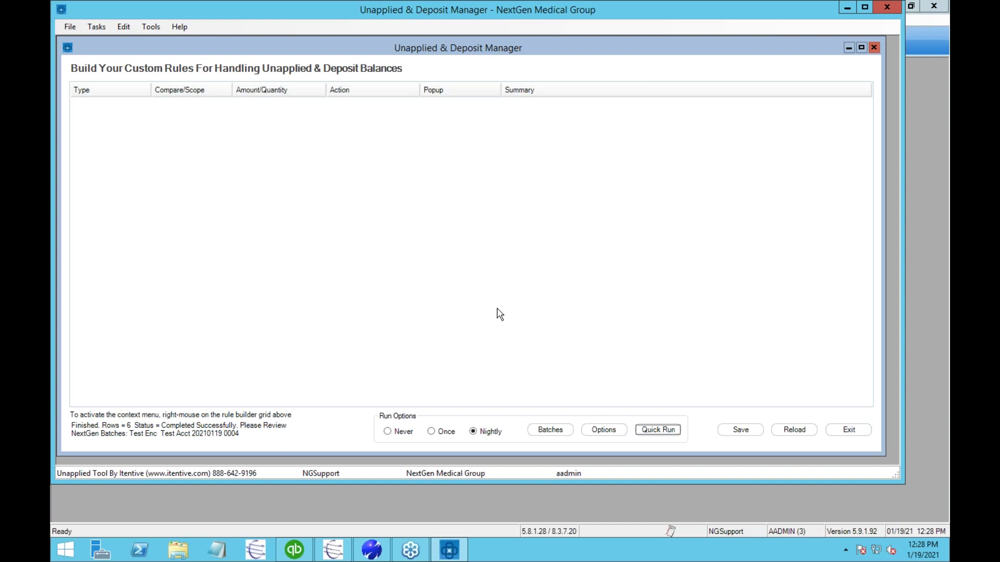
pyautogui.rightClick(446, 197)
pyautogui.moveTo(480, 240)
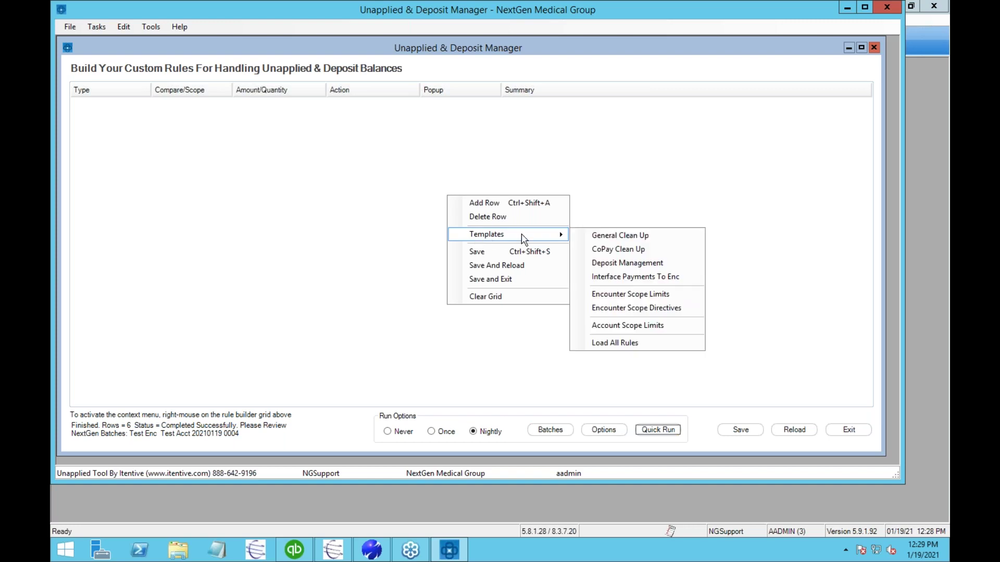
pyautogui.click(620, 264)
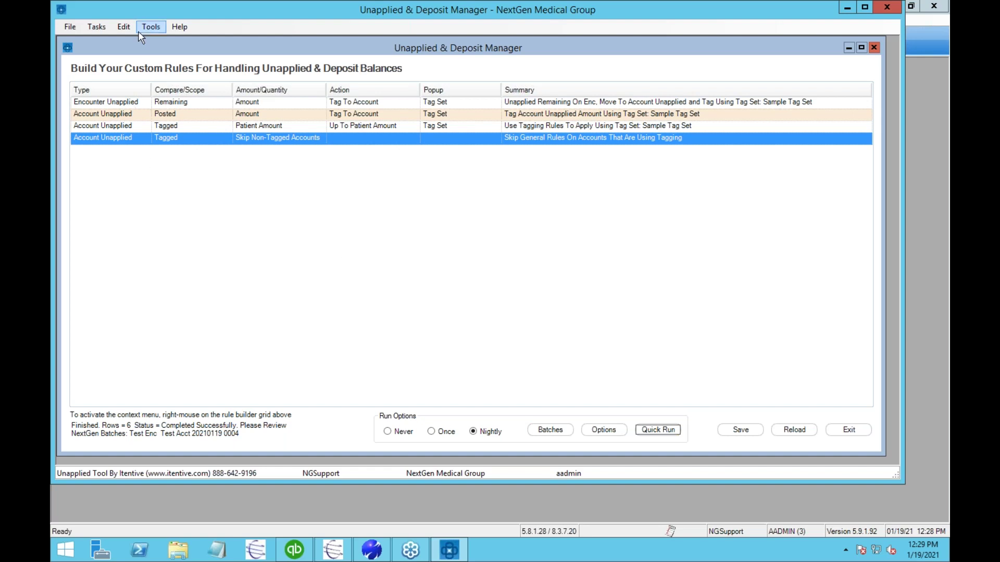
# Examine the tagging and application rules of the Sample Tag Set in Tag Set Maintenance, including fertility deposit tags, and save to close it
pyautogui.click(97, 27)
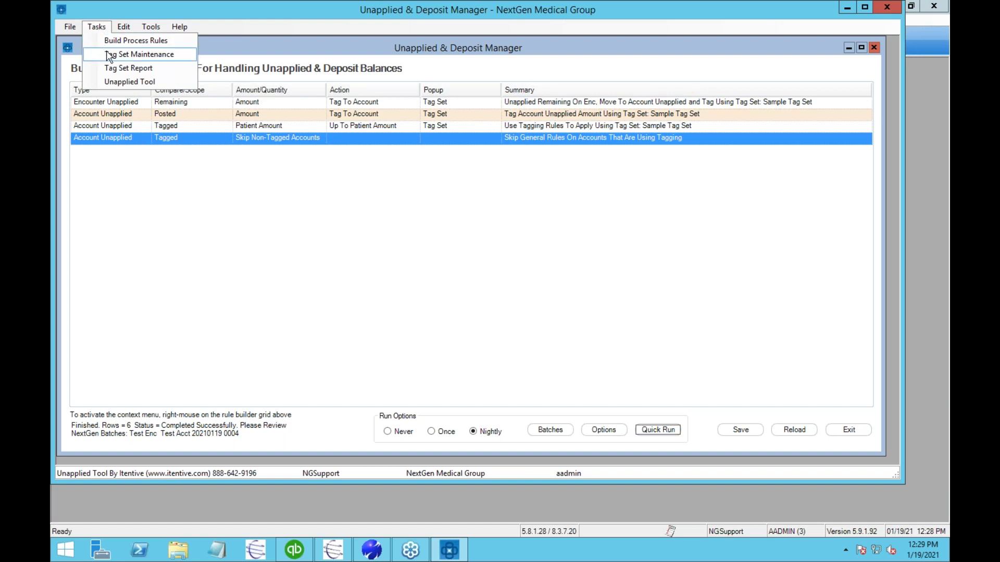
pyautogui.click(107, 54)
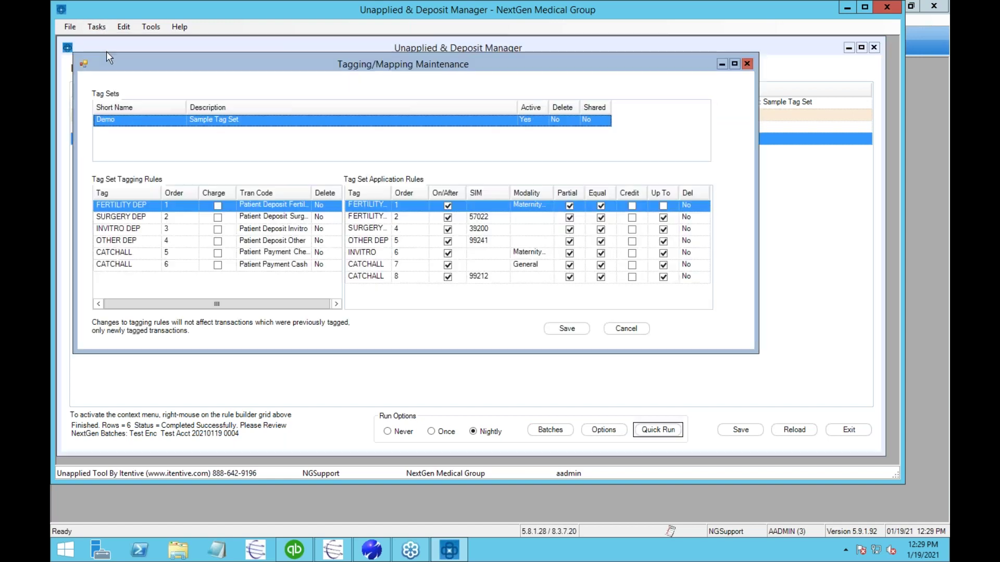
pyautogui.click(257, 119)
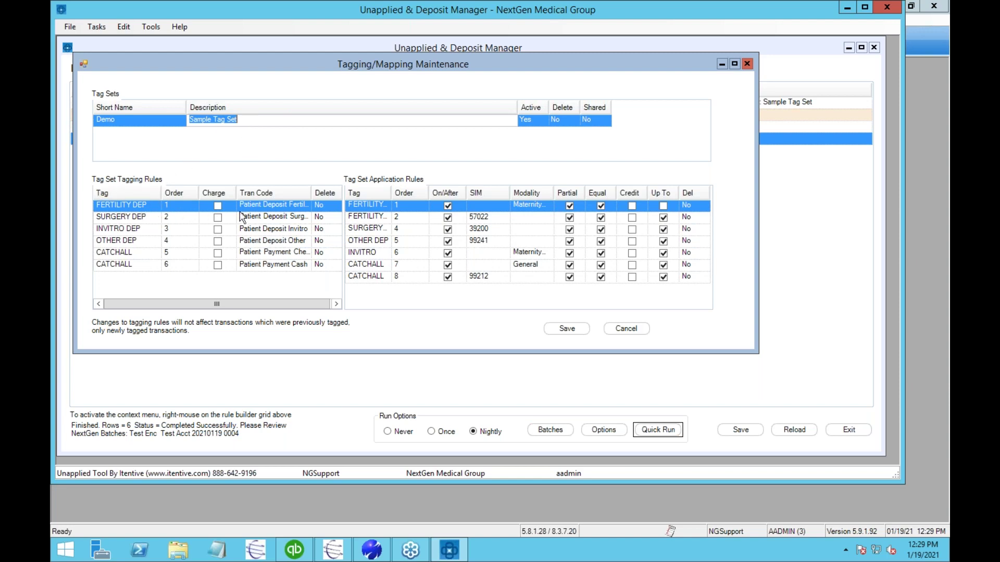
pyautogui.click(264, 206)
pyautogui.click(134, 207)
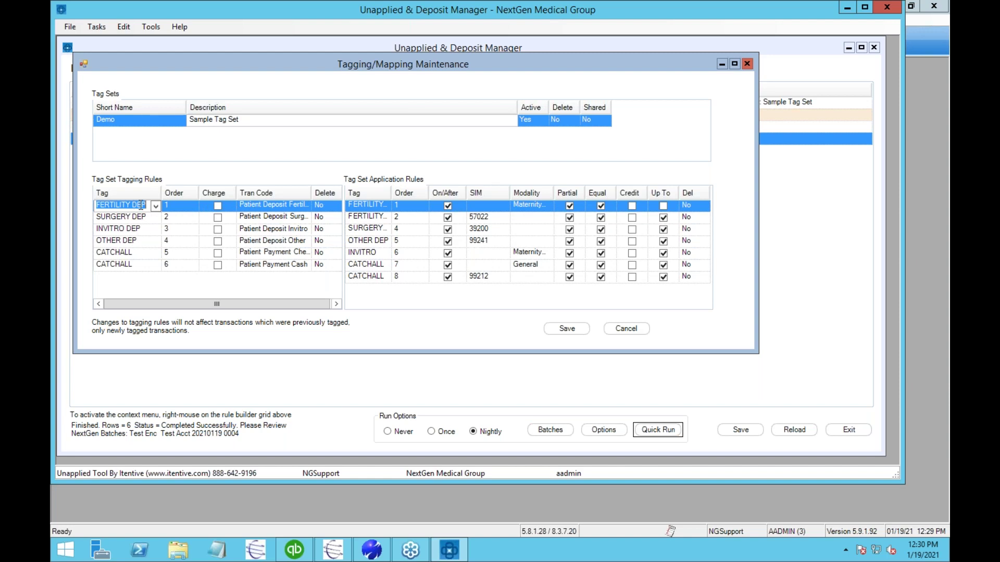
pyautogui.click(366, 206)
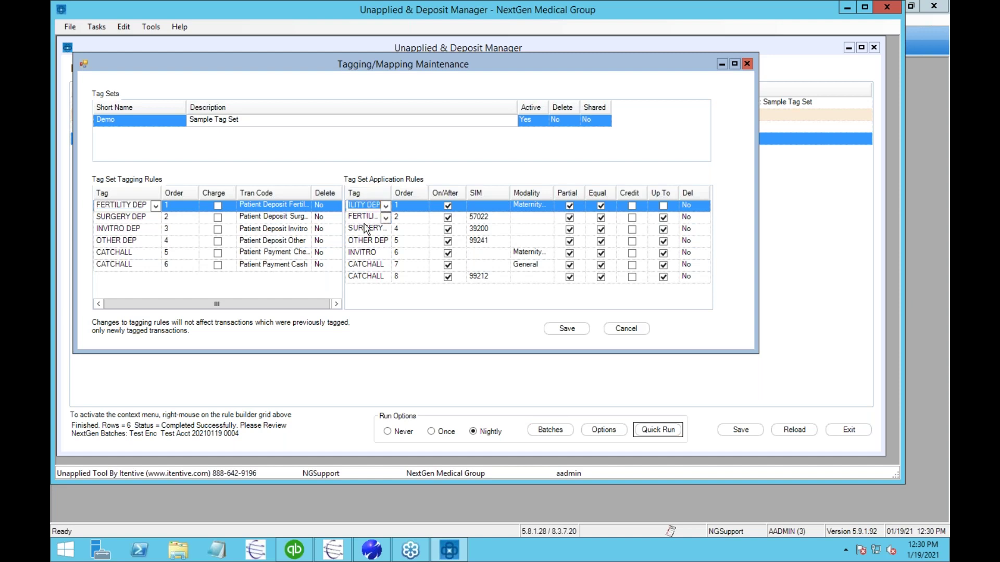
pyautogui.click(366, 217)
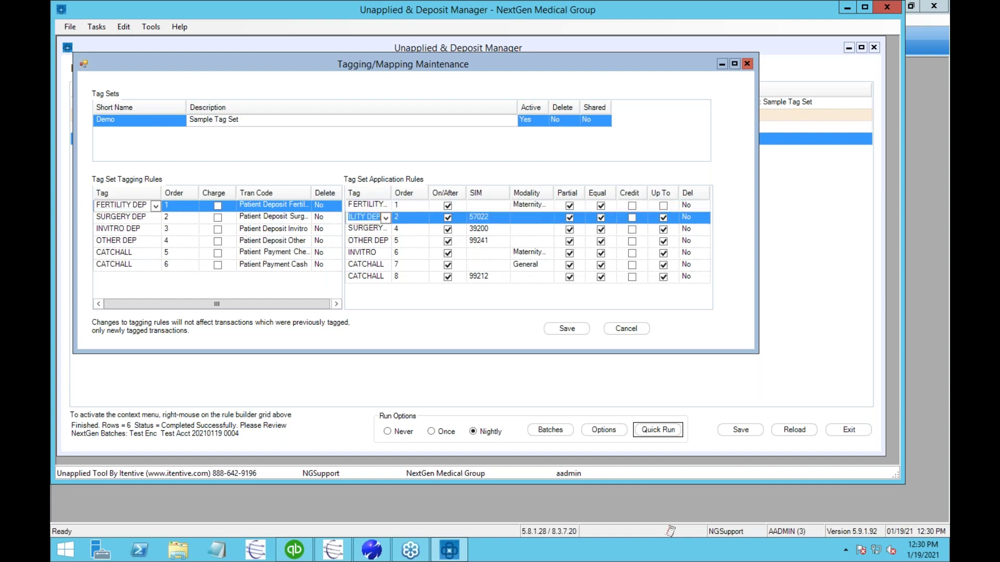
pyautogui.click(363, 207)
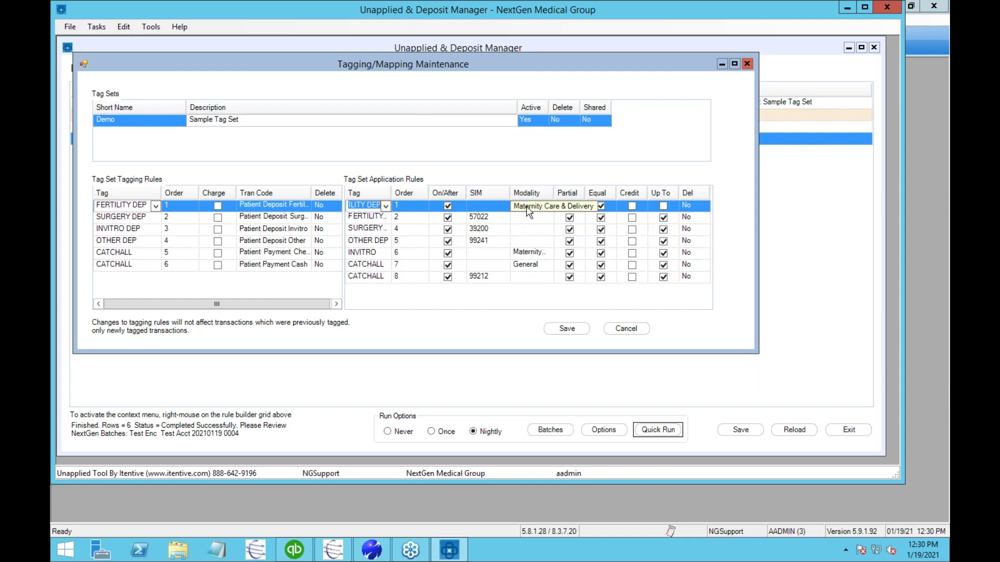
pyautogui.click(499, 218)
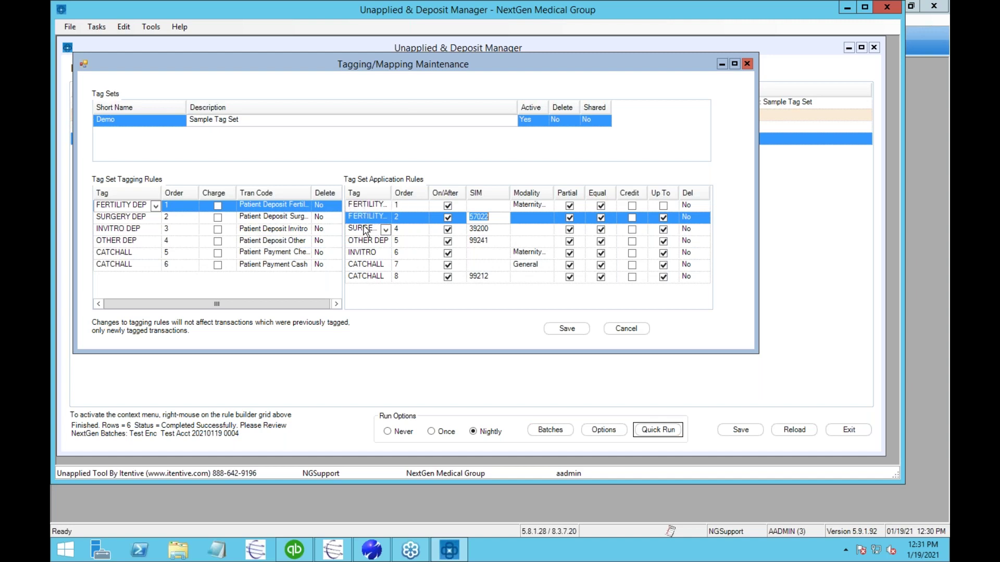
pyautogui.click(566, 329)
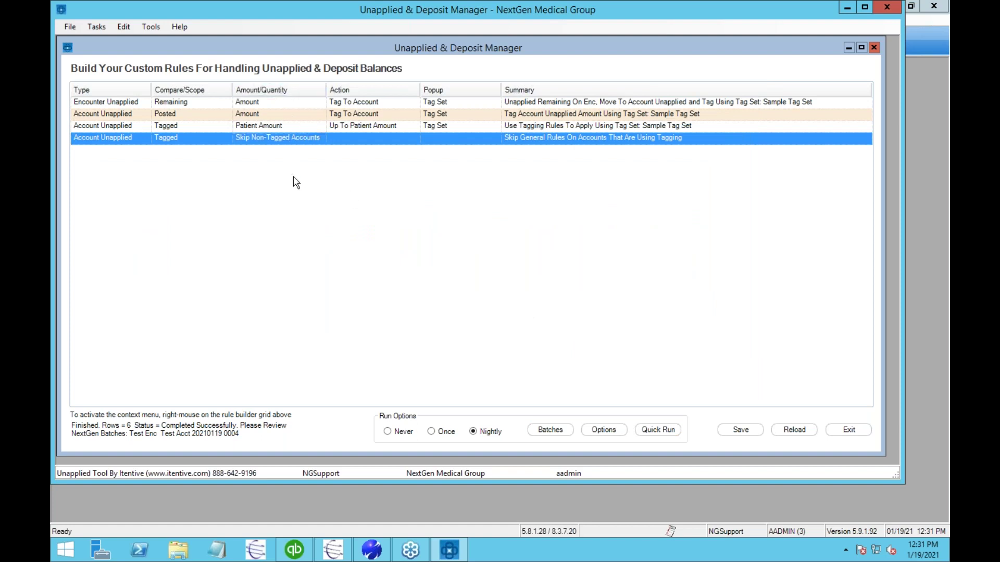
# Add the Insurances = $0.00 limit from the Encounter Scope Limits template and save and reload the rules
pyautogui.rightClick(162, 175)
pyautogui.moveTo(172, 218)
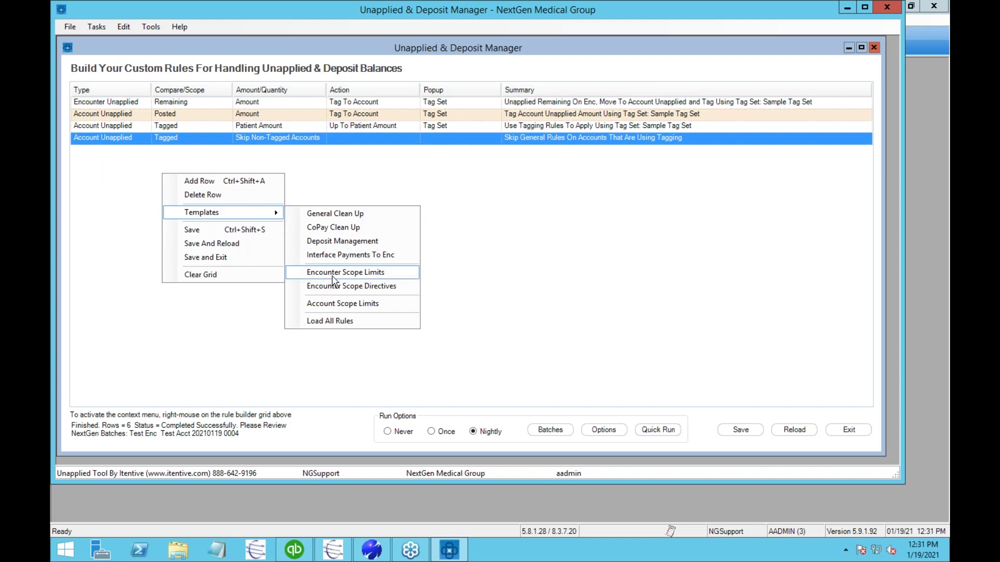
pyautogui.click(384, 274)
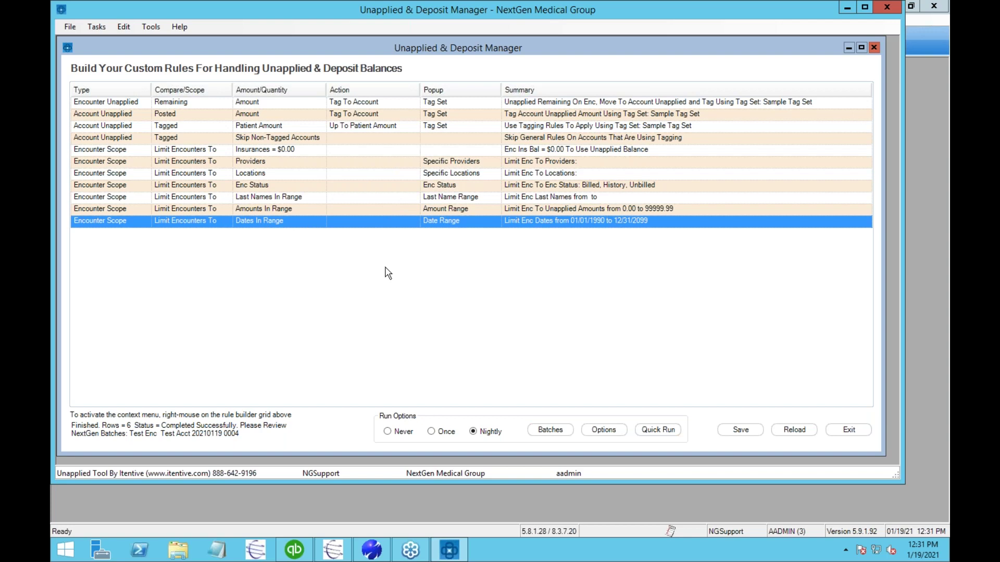
pyautogui.rightClick(373, 281)
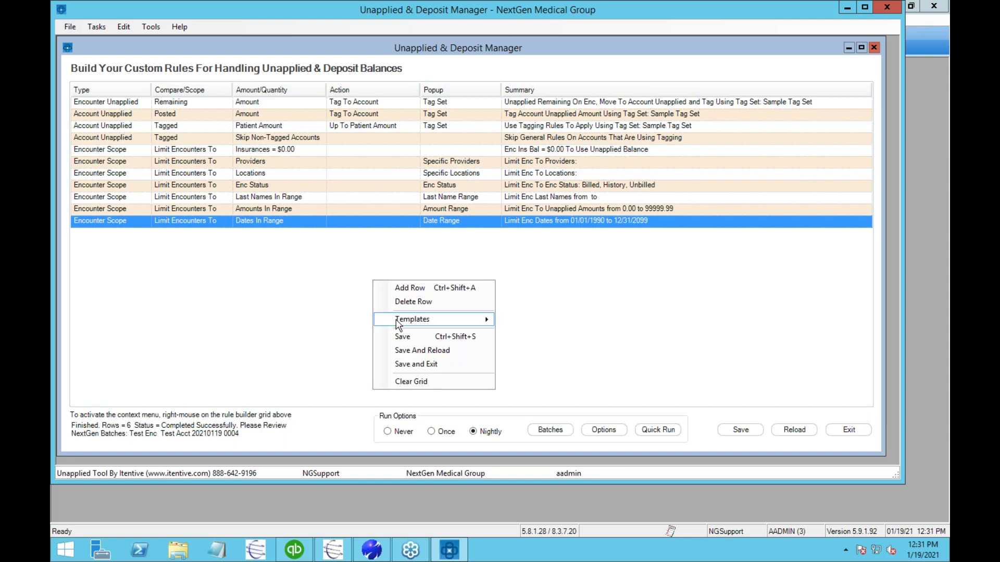
pyautogui.click(404, 351)
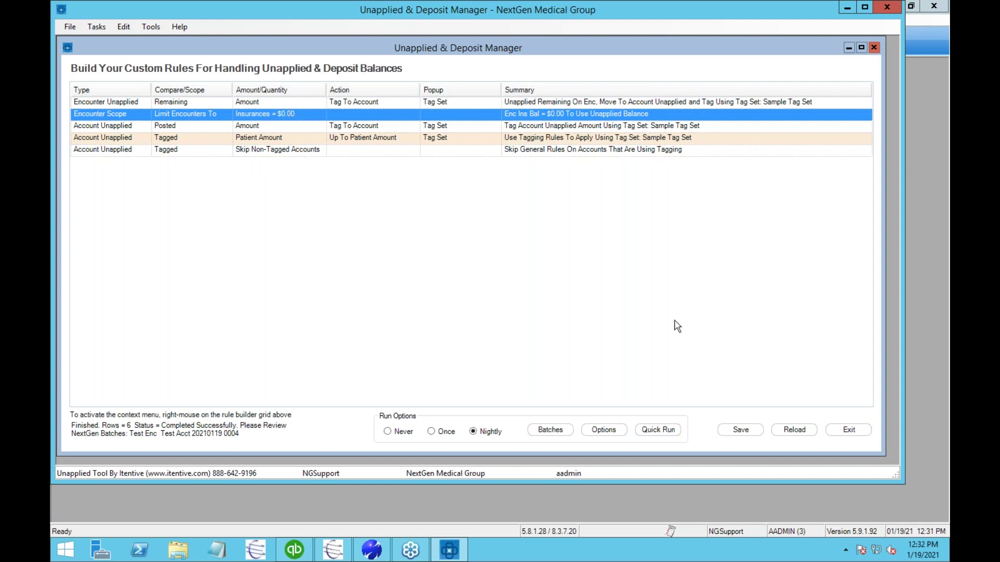
# Save and quick-run the deposit management rules, repositioning the Results Viewer to show all its columns
pyautogui.click(747, 431)
pyautogui.click(671, 435)
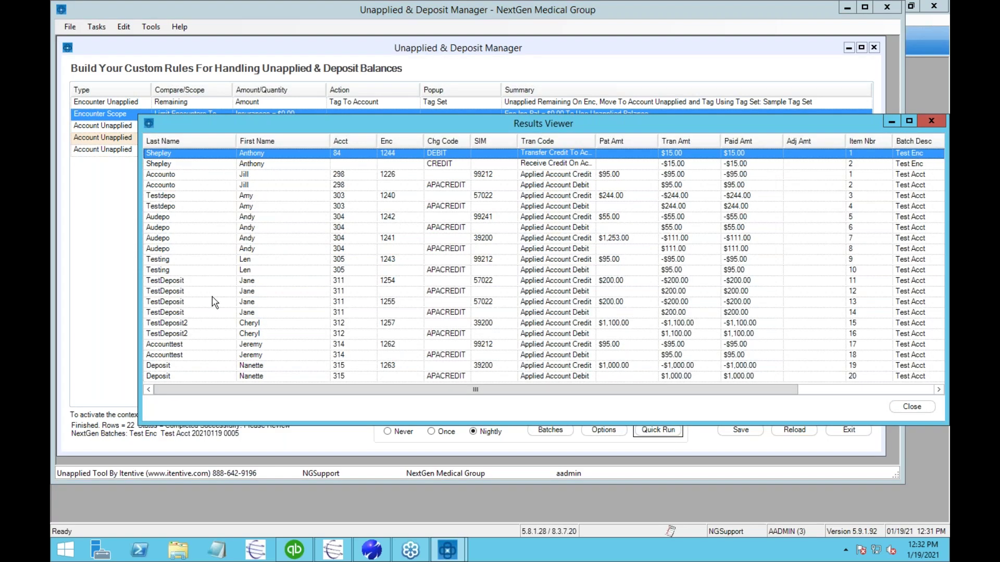
pyautogui.moveTo(265, 126); pyautogui.dragTo(217, 113)
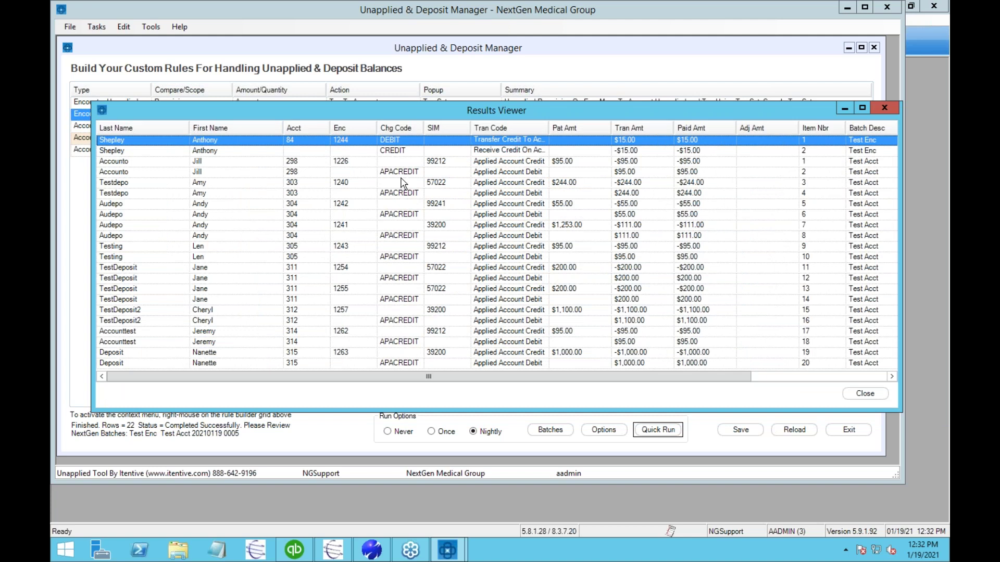
# Examine the item numbers and batch descriptions of the first results and the patient amounts for encounters 1254 and 1255, and close the Results Viewer
pyautogui.click(830, 150)
pyautogui.click(829, 140)
pyautogui.click(830, 151)
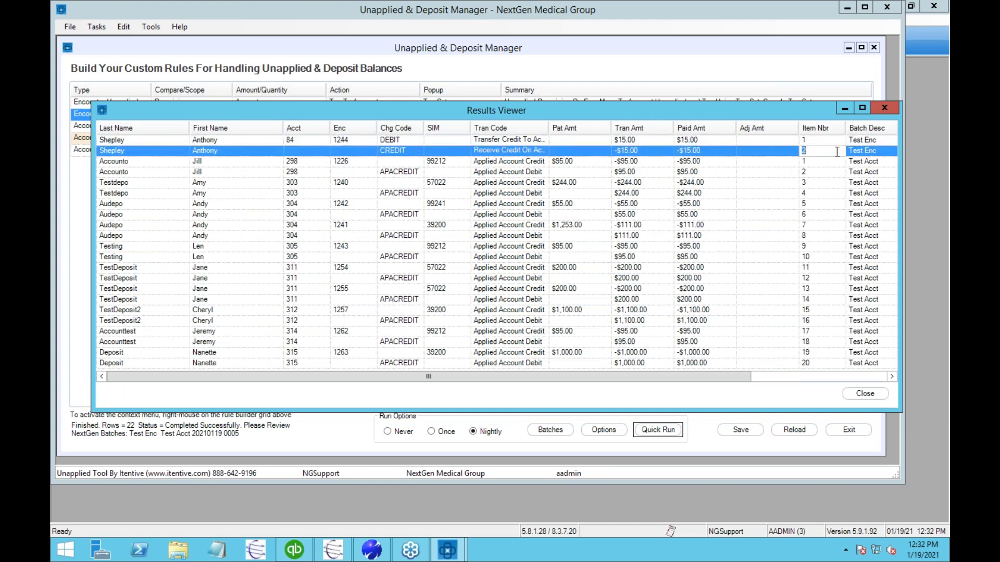
pyautogui.click(876, 143)
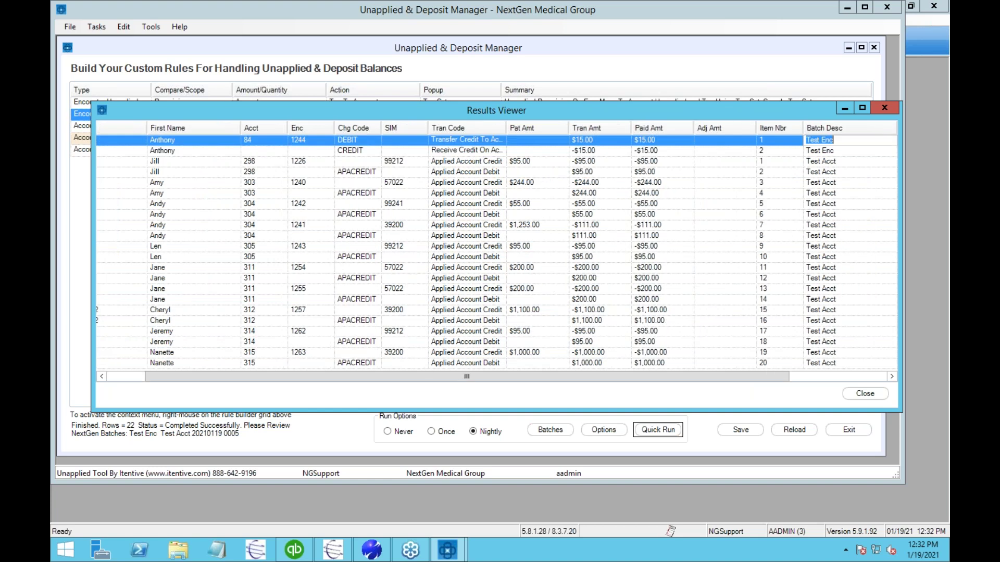
pyautogui.click(851, 151)
pyautogui.click(848, 162)
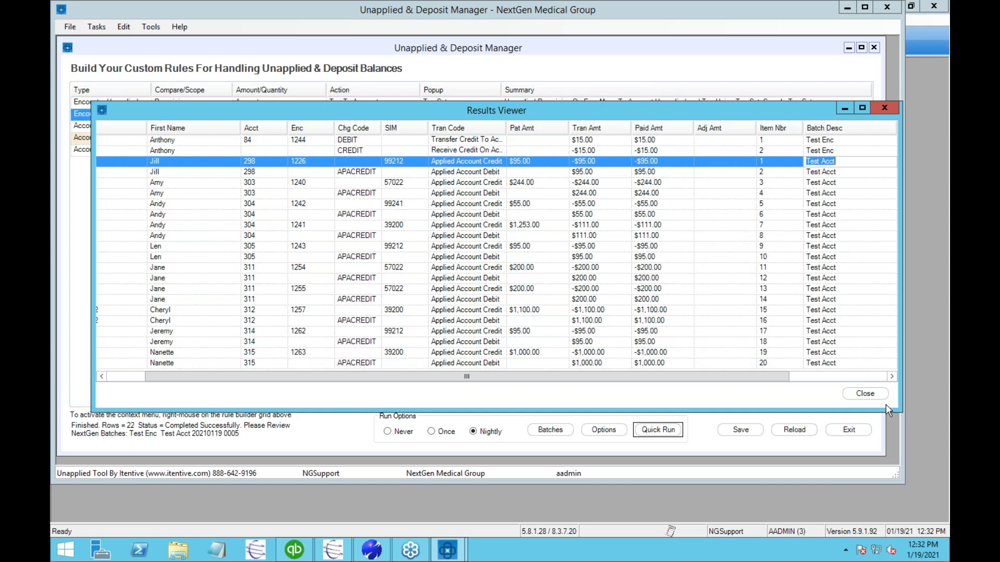
pyautogui.click(548, 269)
pyautogui.click(543, 286)
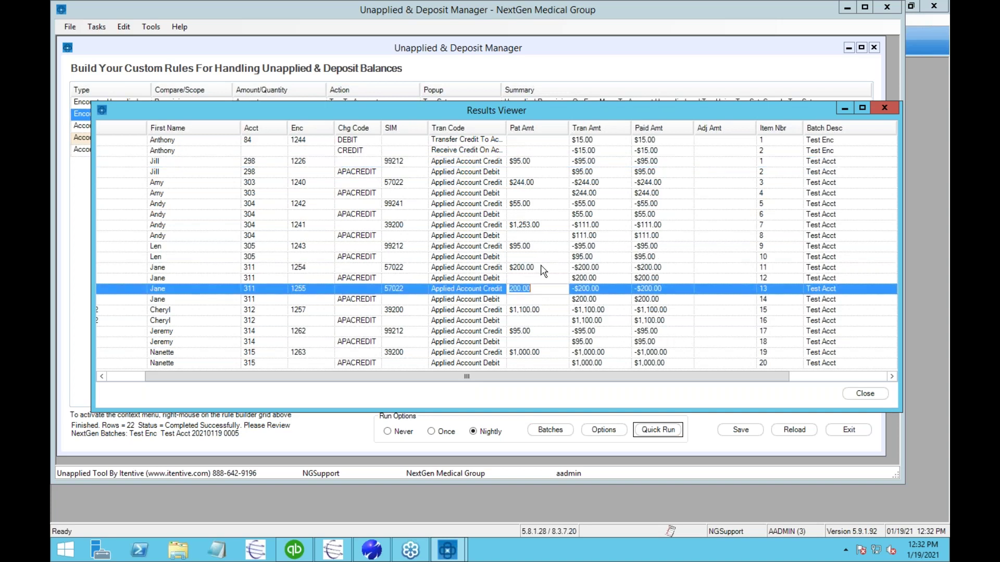
pyautogui.click(543, 268)
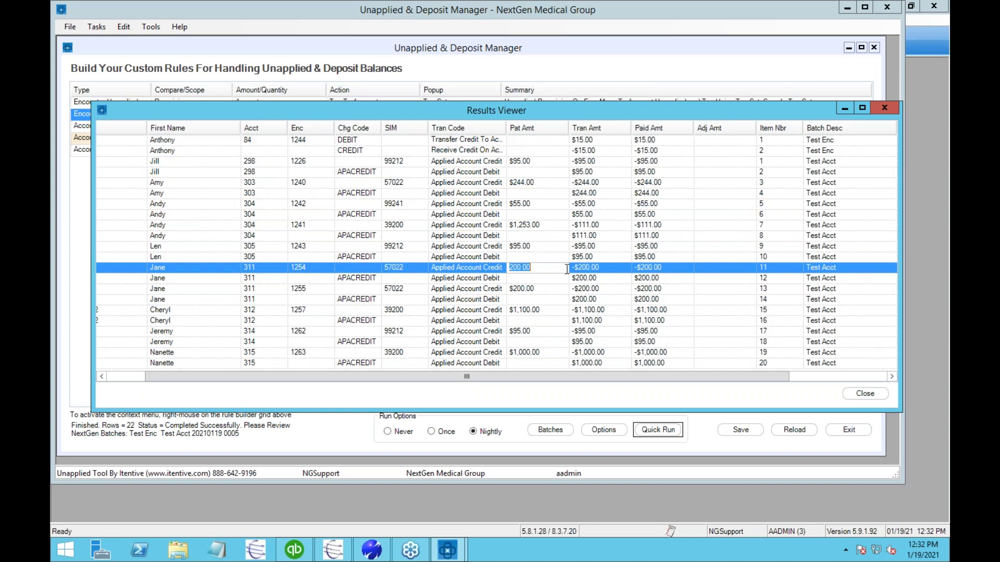
pyautogui.click(858, 397)
pyautogui.click(864, 394)
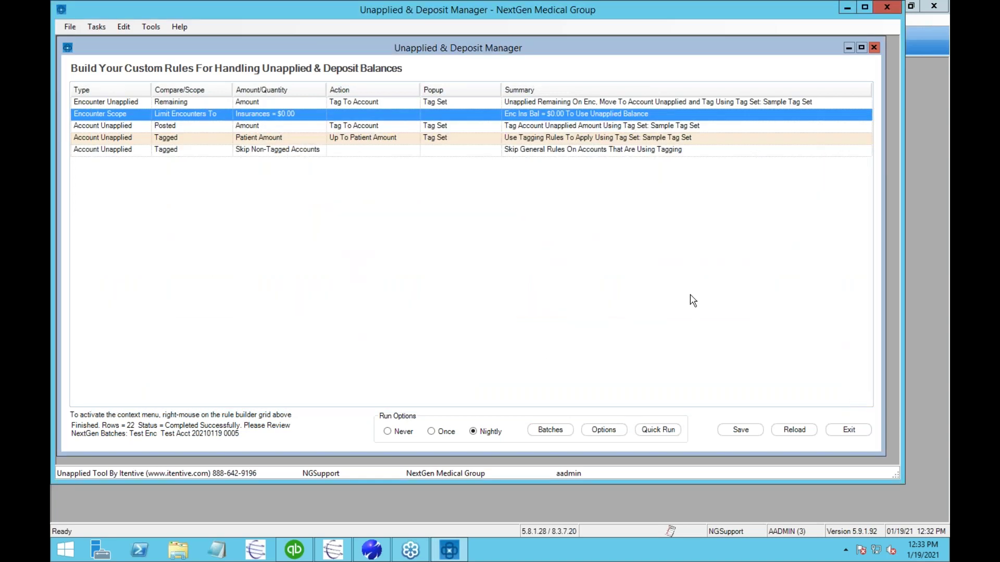
# Run the Tag Set Report for all applications with activity from December 20, 2020 to January 19, 2021
pyautogui.click(95, 27)
pyautogui.click(105, 69)
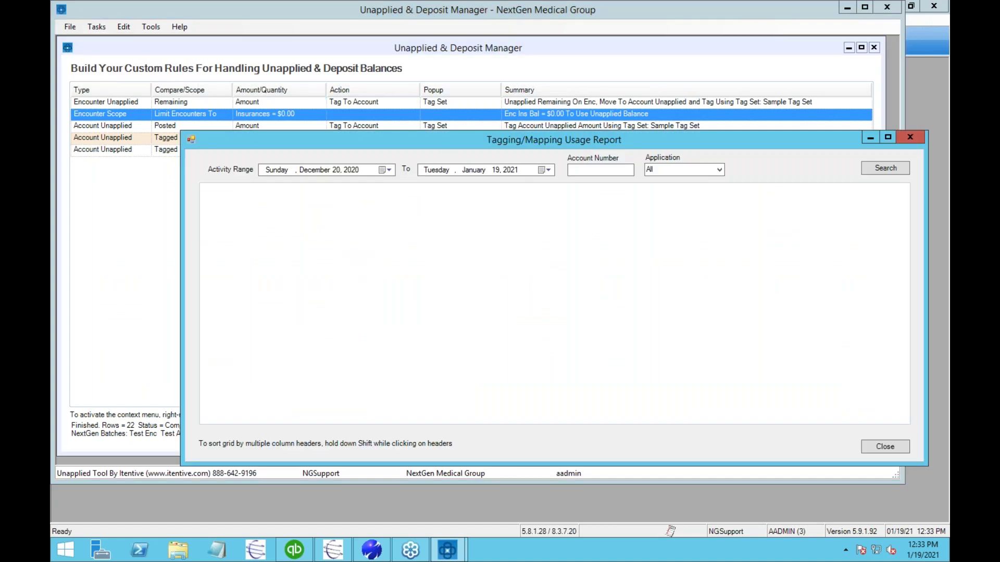
pyautogui.click(885, 168)
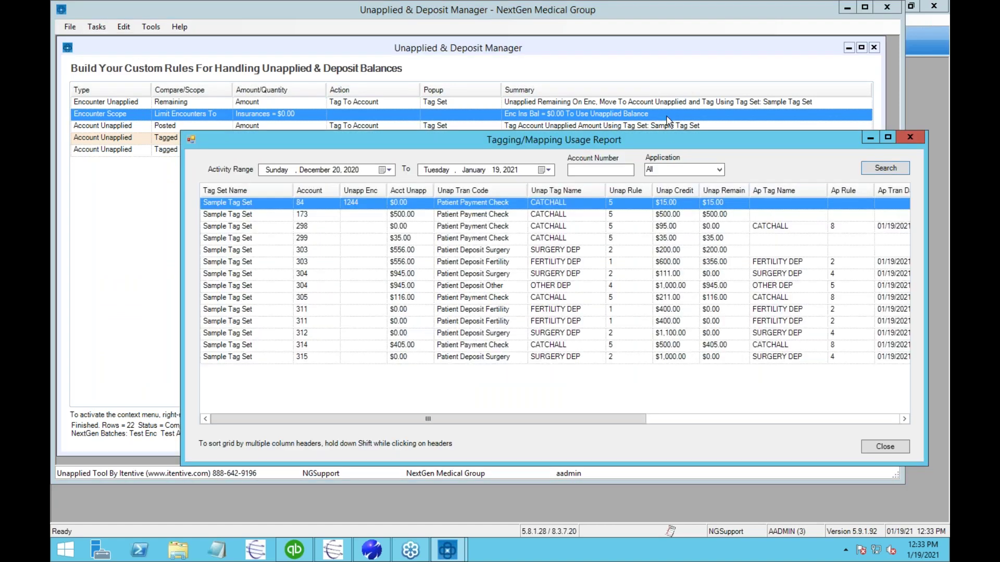
# Reposition the Tagging/Mapping Usage Report and examine which tagged deposits have an applied tag, through to the applied credit and encounter columns
pyautogui.moveTo(592, 134); pyautogui.dragTo(499, 64)
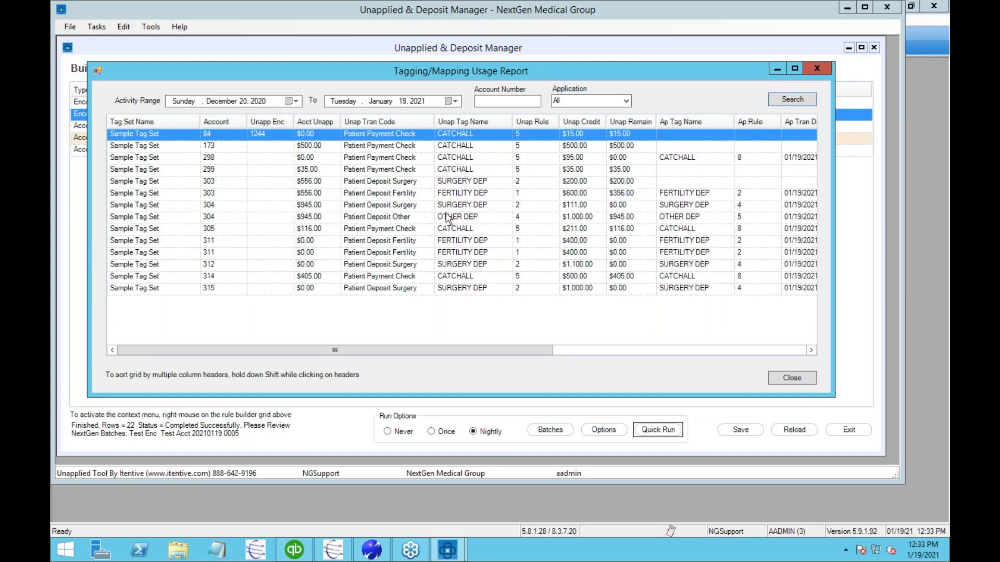
pyautogui.click(669, 171)
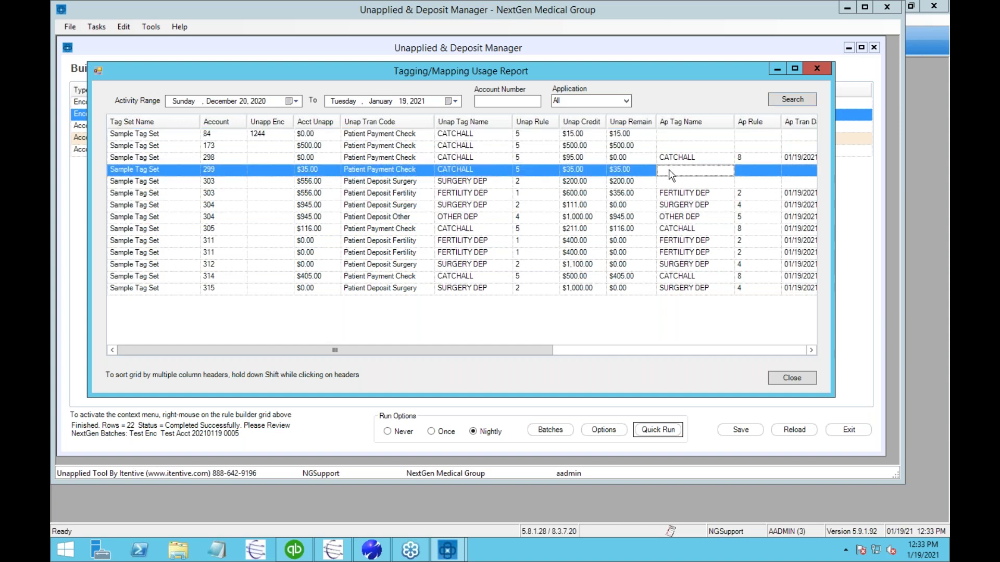
pyautogui.click(668, 181)
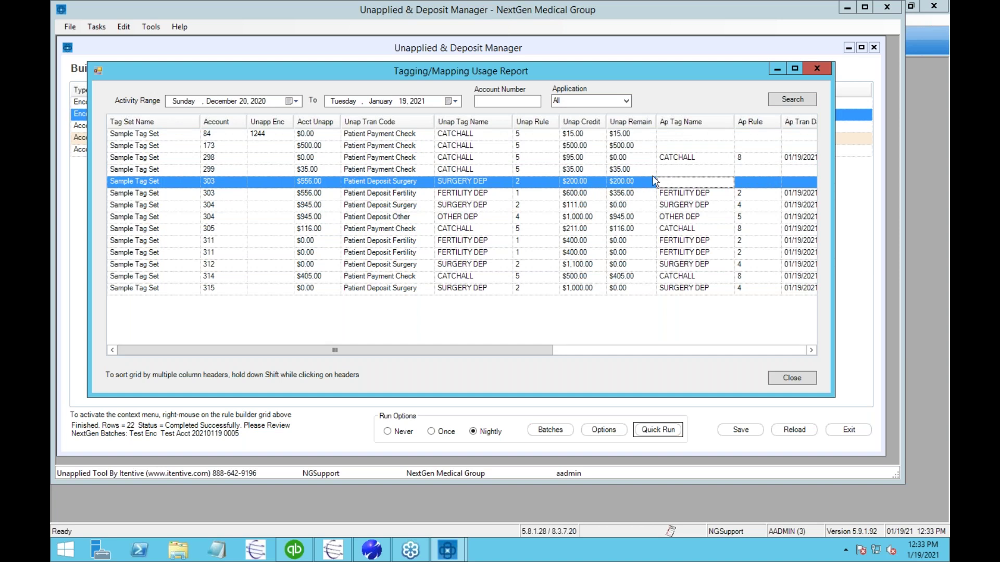
pyautogui.click(671, 197)
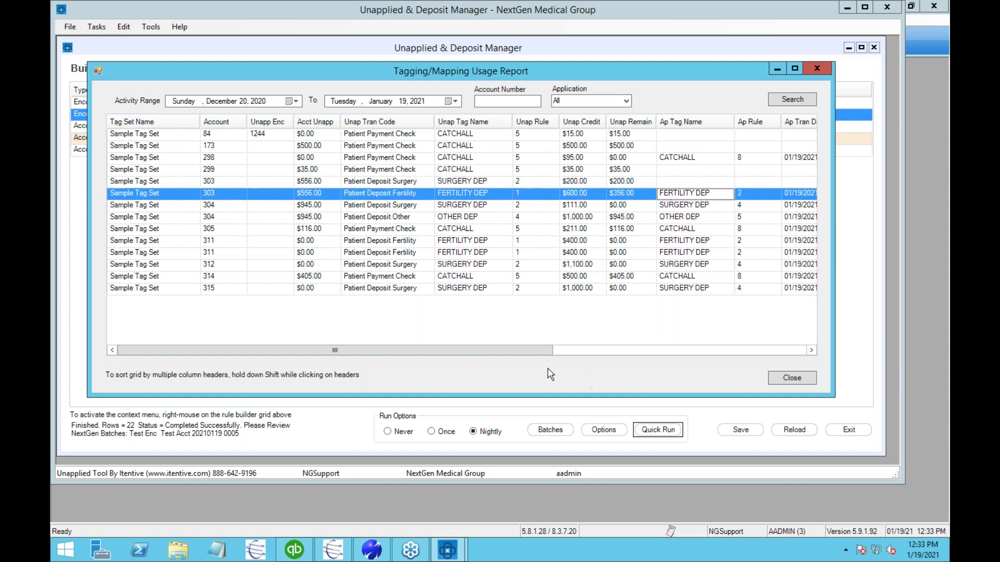
pyautogui.hscroll(5, 600, 366)
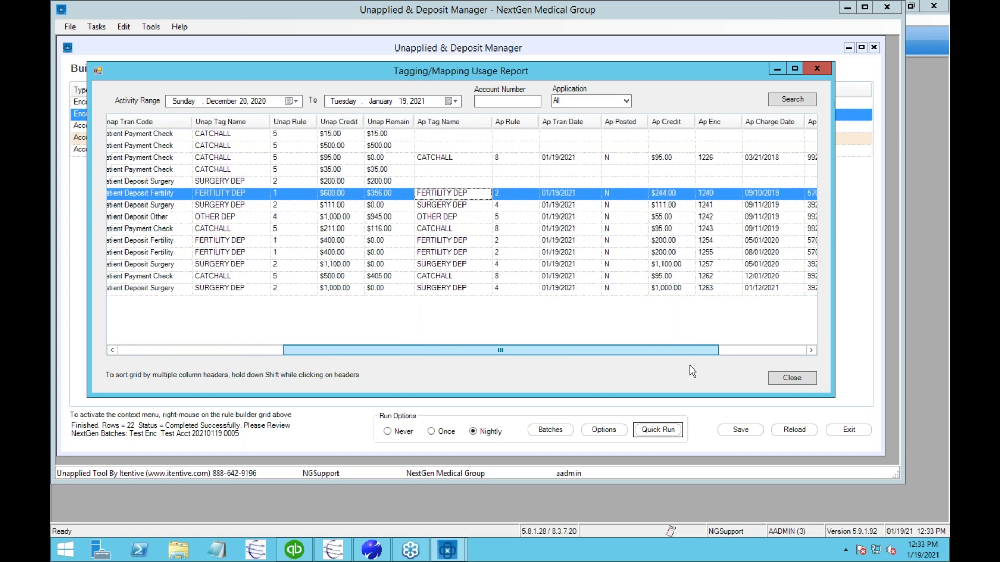
# Compare the unapplied credit, remaining, and applied amounts of the OTHER DEP row and the FERTILITY DEP rows for encounters 1254 and 1255, and close the report
pyautogui.click(386, 221)
pyautogui.click(339, 222)
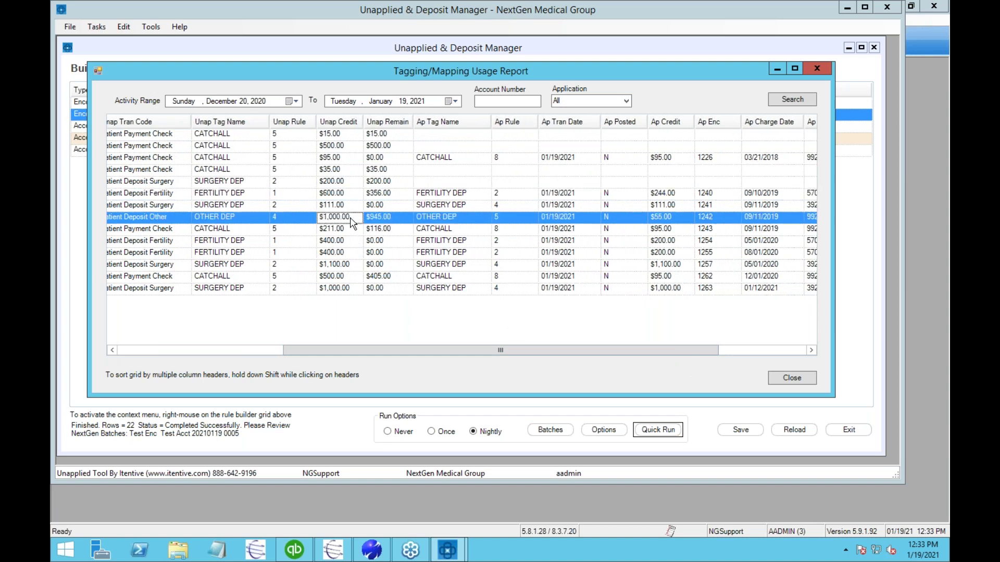
pyautogui.click(387, 221)
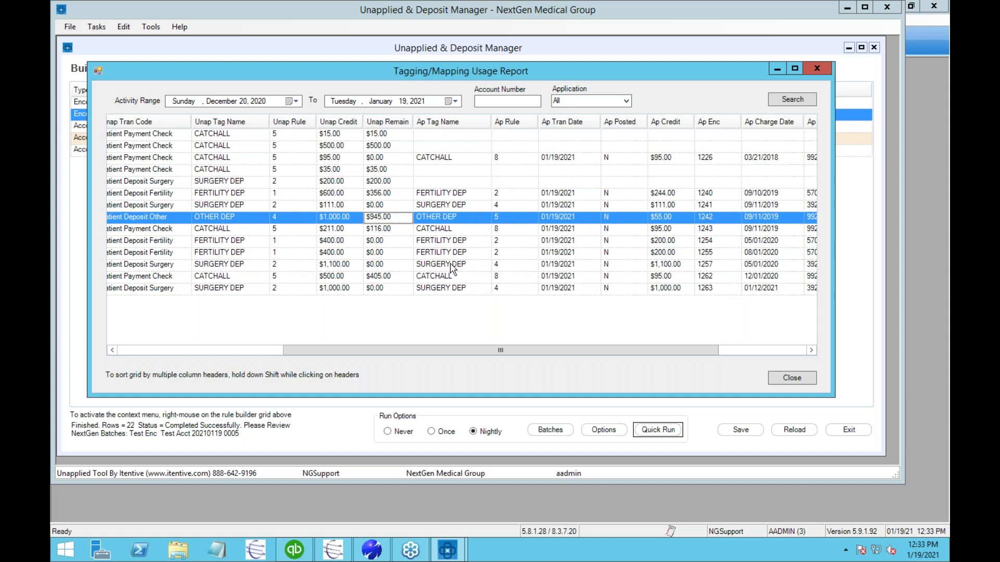
pyautogui.click(343, 242)
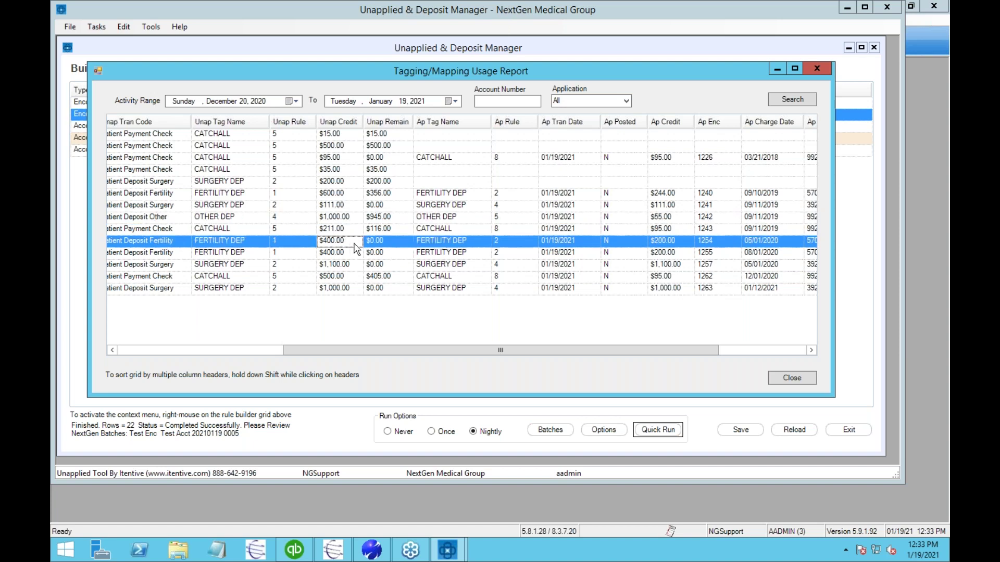
pyautogui.click(672, 254)
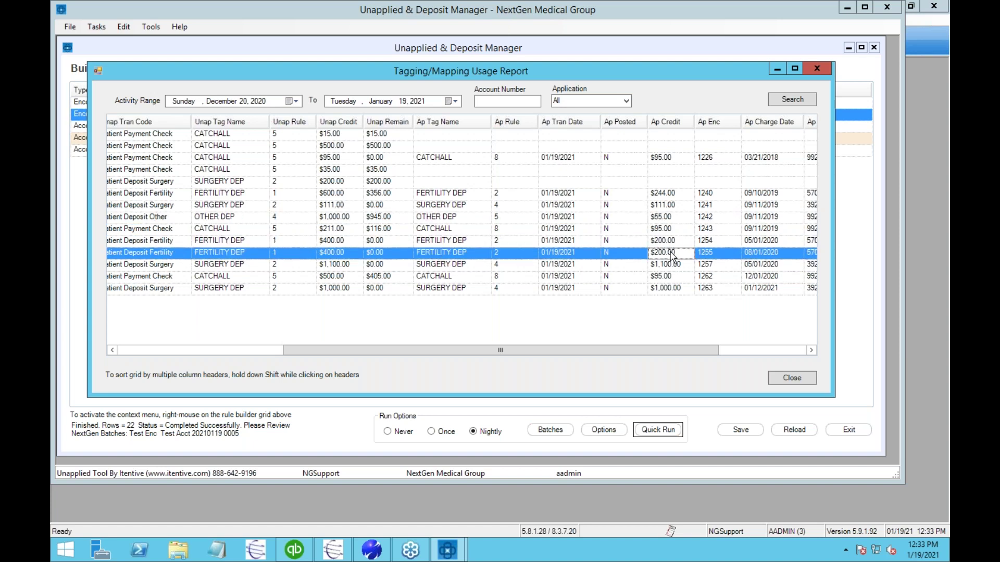
pyautogui.click(672, 241)
pyautogui.click(679, 253)
pyautogui.click(813, 380)
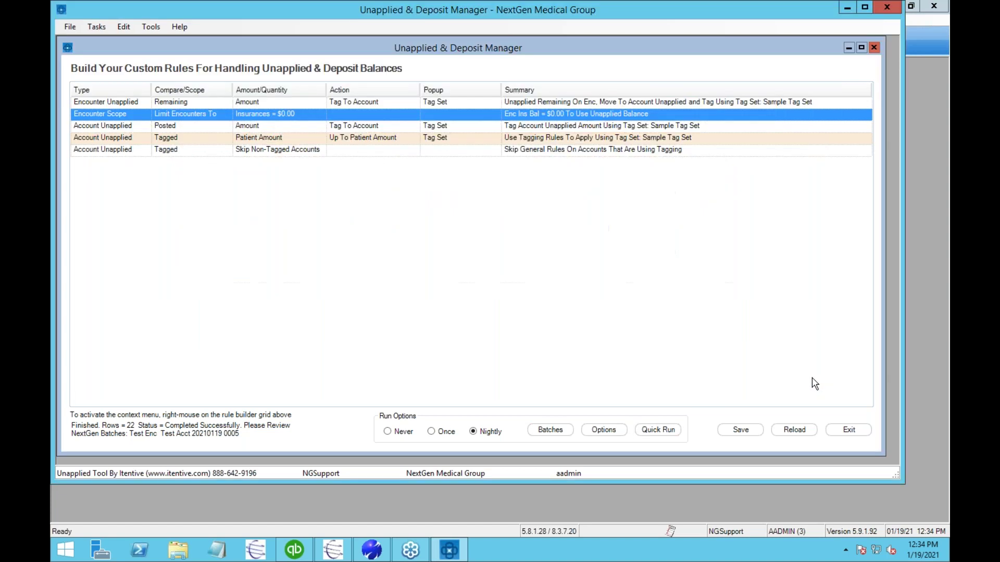
# Switch to NextGen, post the Test Enc batch 0005, and close its Batch Listing Report
pyautogui.click(741, 430)
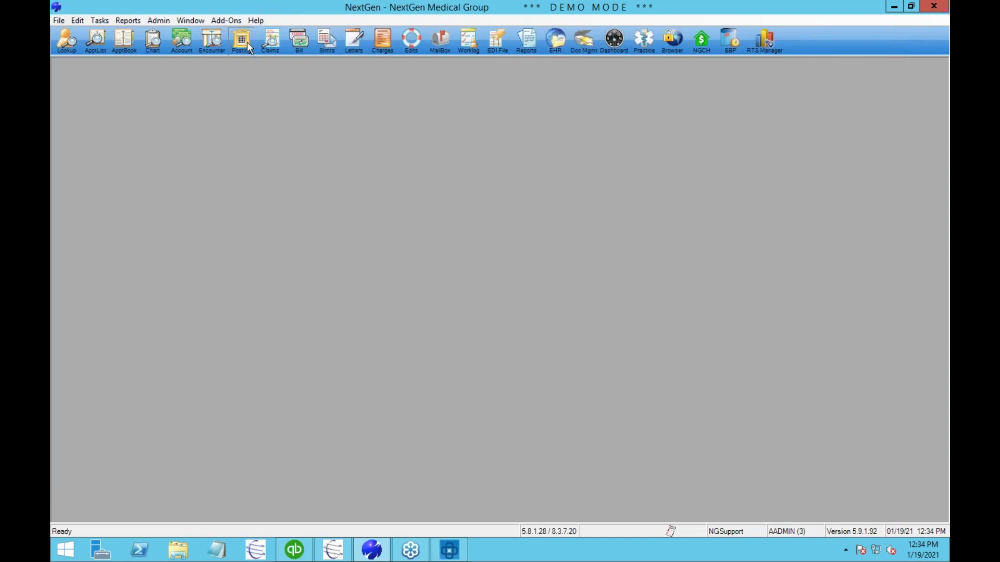
pyautogui.click(241, 41)
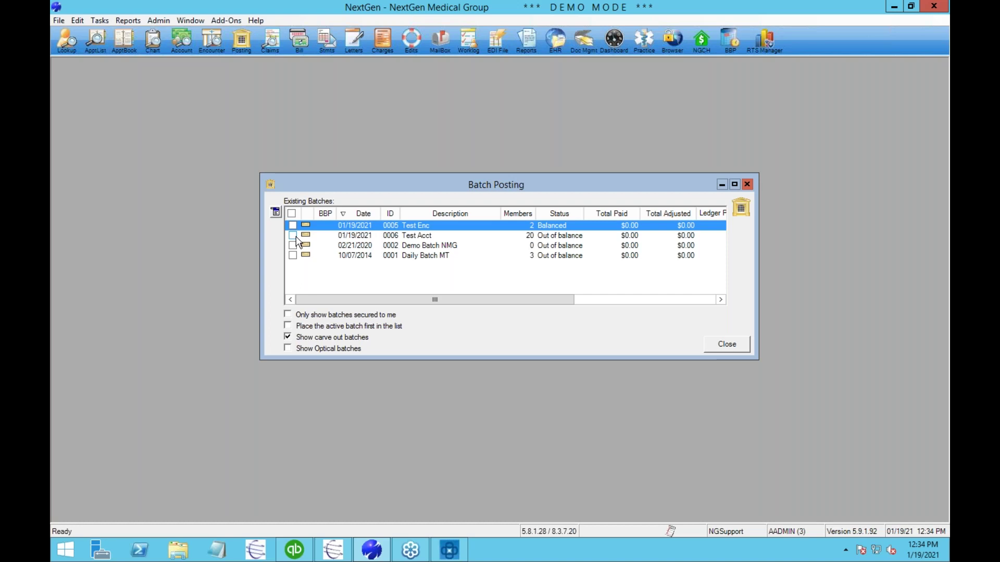
pyautogui.rightClick(340, 226)
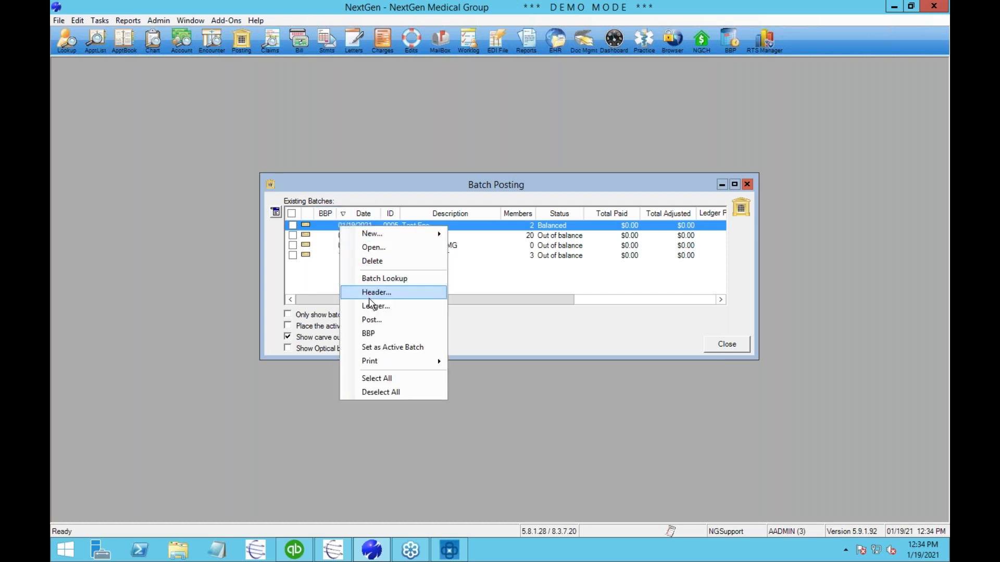
pyautogui.click(372, 320)
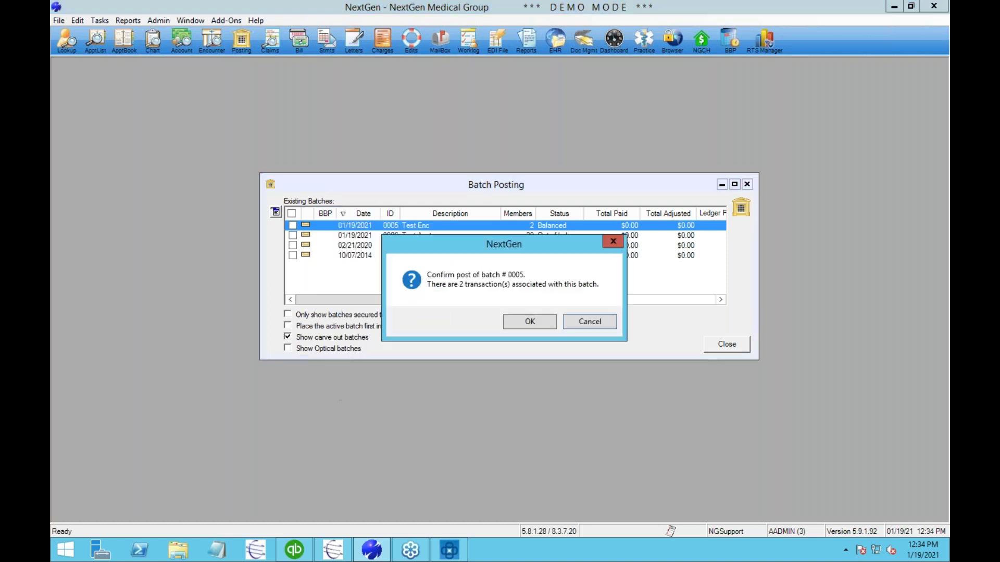
pyautogui.click(531, 328)
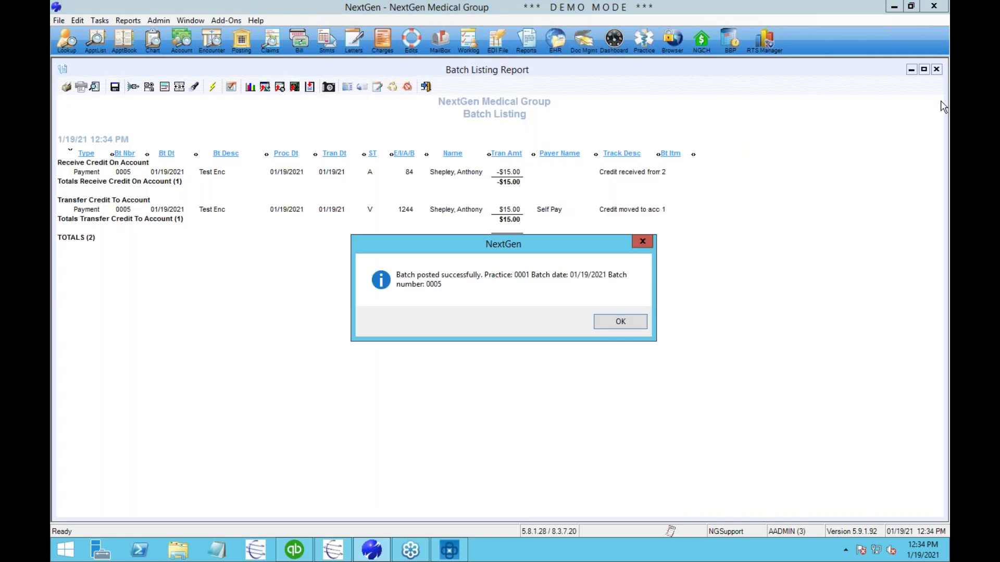
pyautogui.click(619, 327)
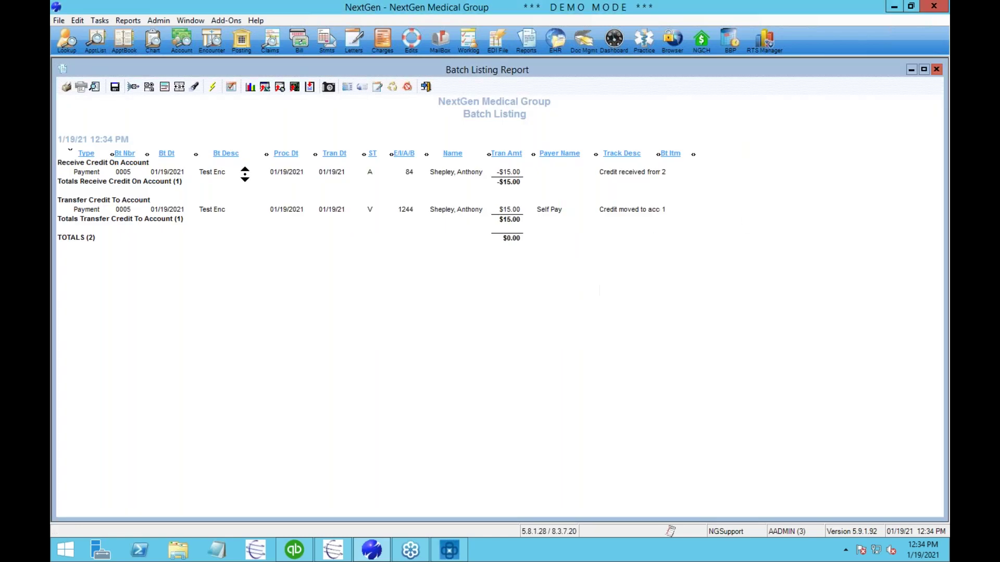
pyautogui.click(63, 69)
pyautogui.click(89, 154)
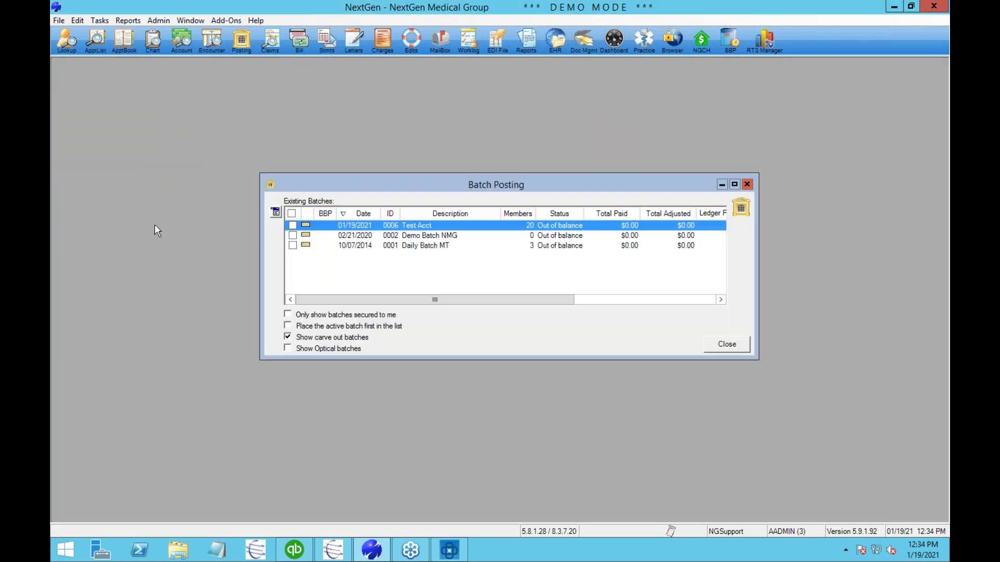
# Set the total billed of the Test Acct batch 0006 to 3195 in its header, and close the Transaction Ledger
pyautogui.rightClick(377, 223)
pyautogui.click(413, 302)
pyautogui.click(209, 420)
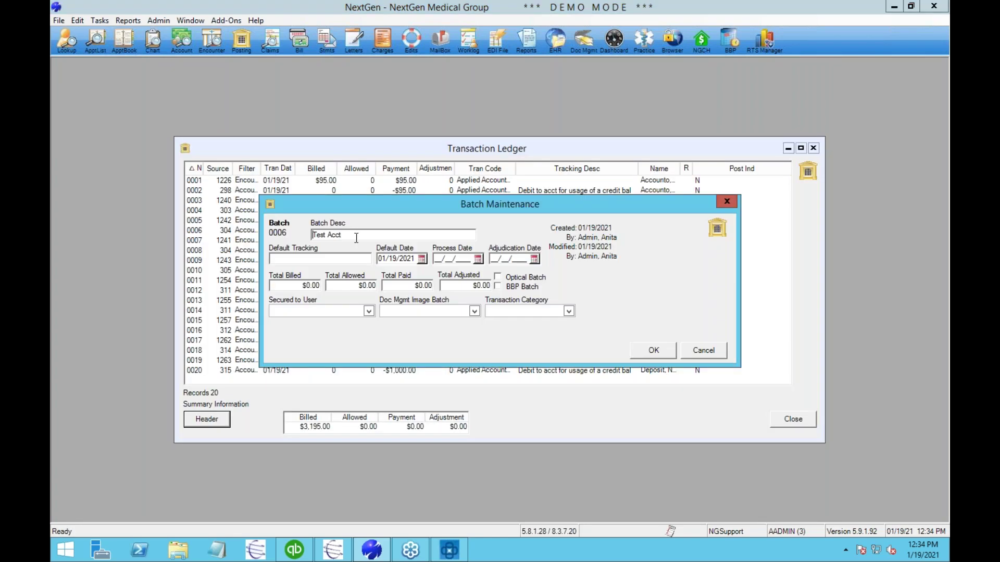
pyautogui.click(296, 287)
pyautogui.write('3195')
pyautogui.click(664, 357)
pyautogui.click(794, 420)
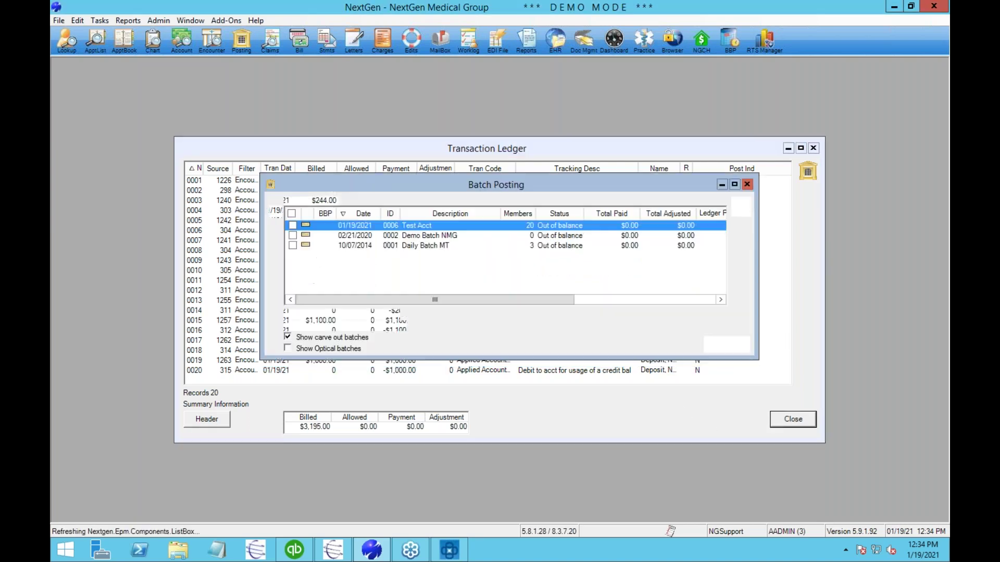
# Post the Test Acct batch 0006, and close its Batch Listing Report and the Batch Posting window
pyautogui.rightClick(439, 224)
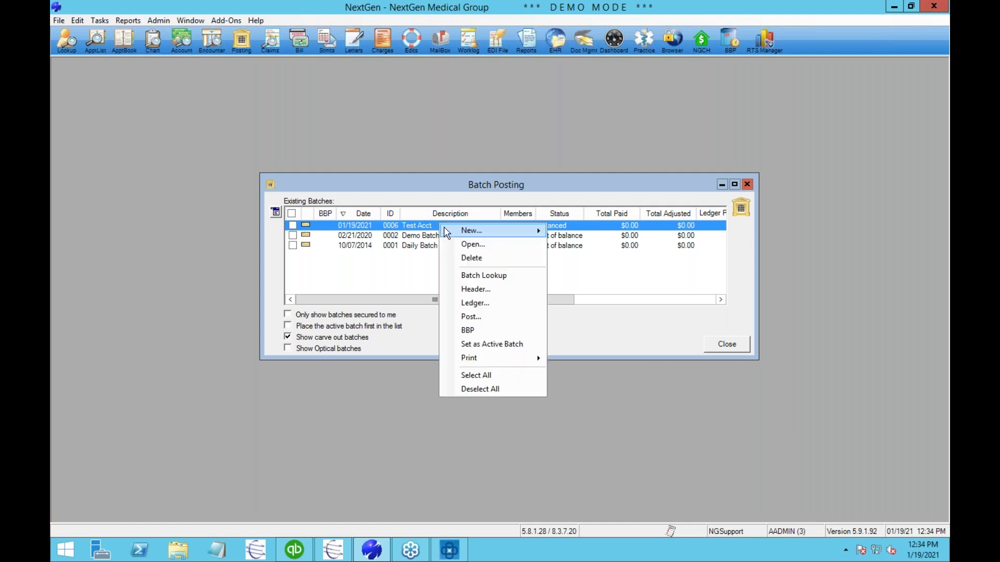
pyautogui.click(475, 317)
pyautogui.click(531, 321)
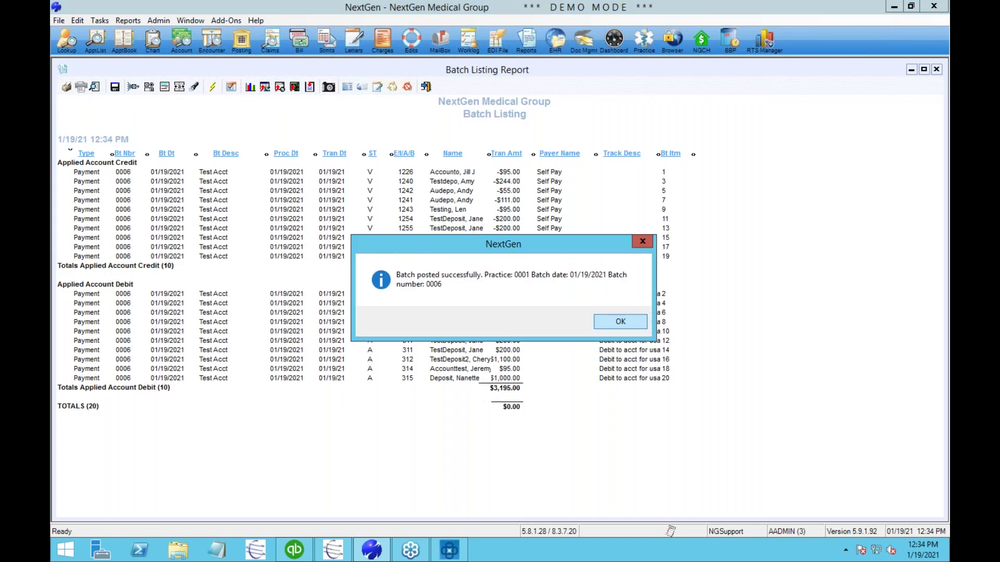
pyautogui.click(619, 320)
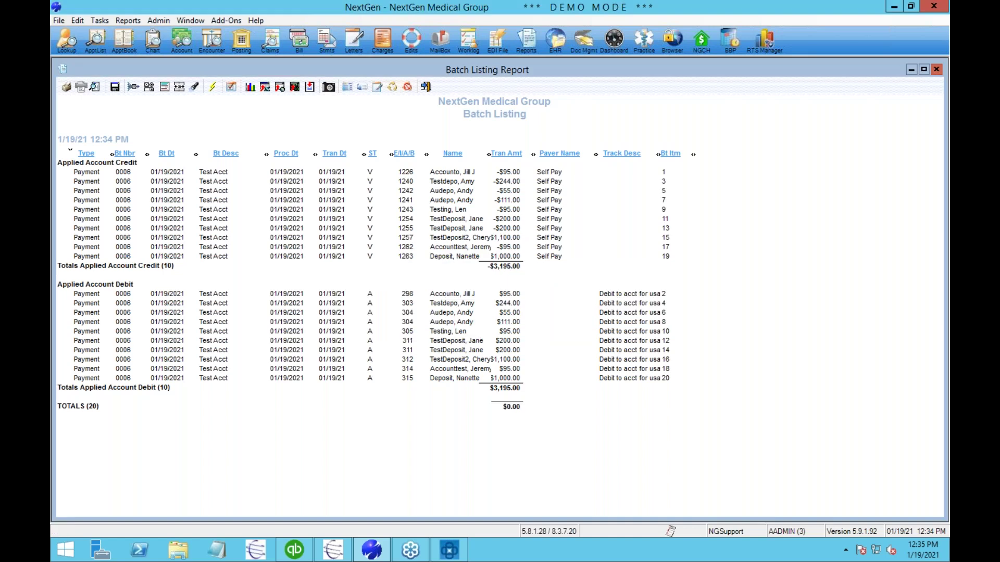
pyautogui.doubleClick(62, 69)
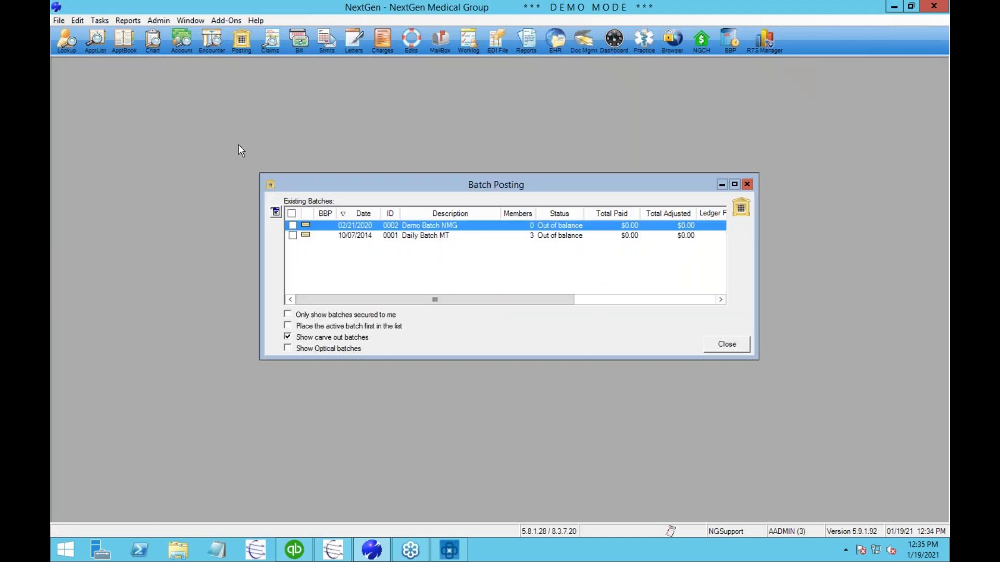
pyautogui.click(738, 342)
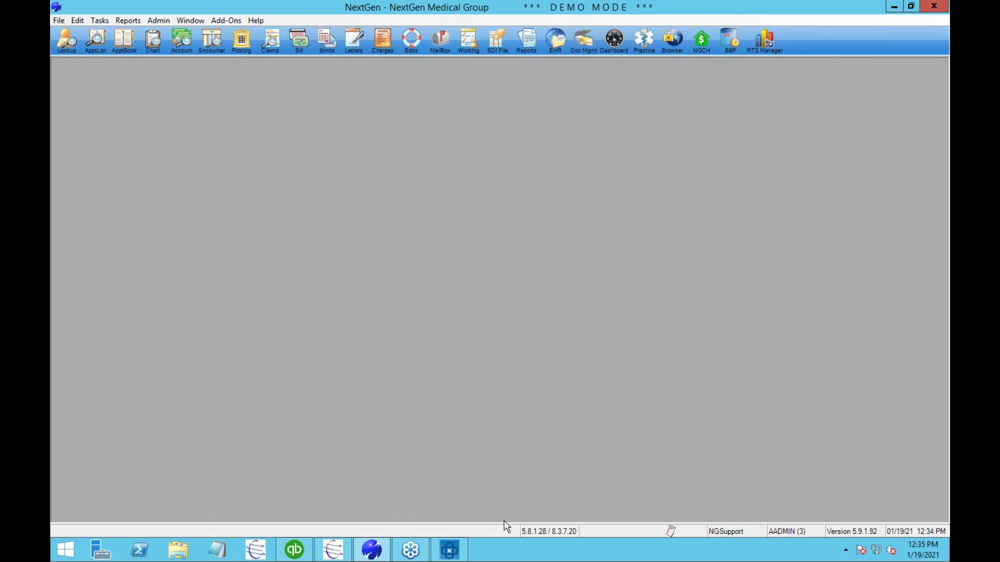
# Return to the Unapplied & Deposit Manager, close it, and launch the RefundManager add-on from NextGen
pyautogui.click(449, 550)
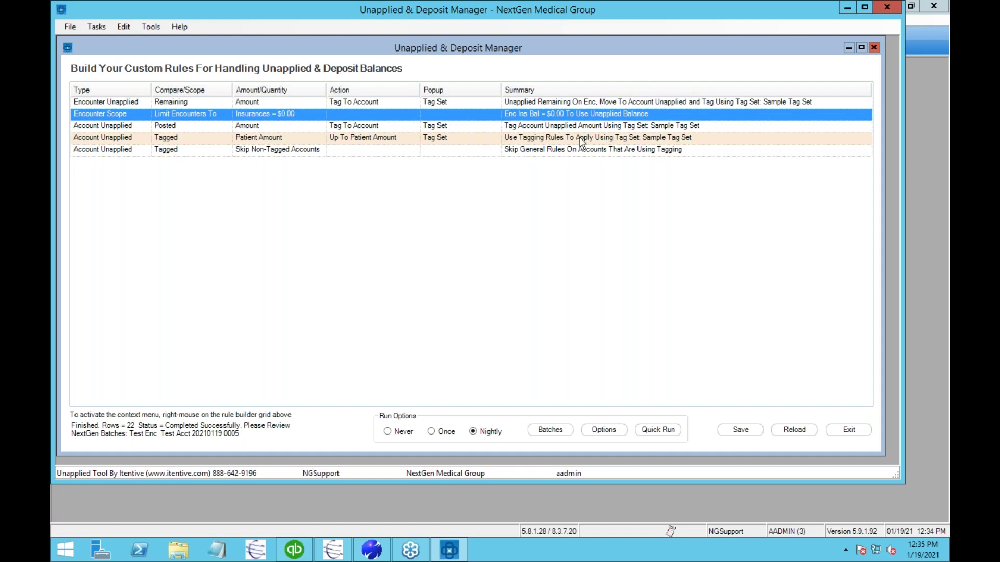
pyautogui.click(885, 8)
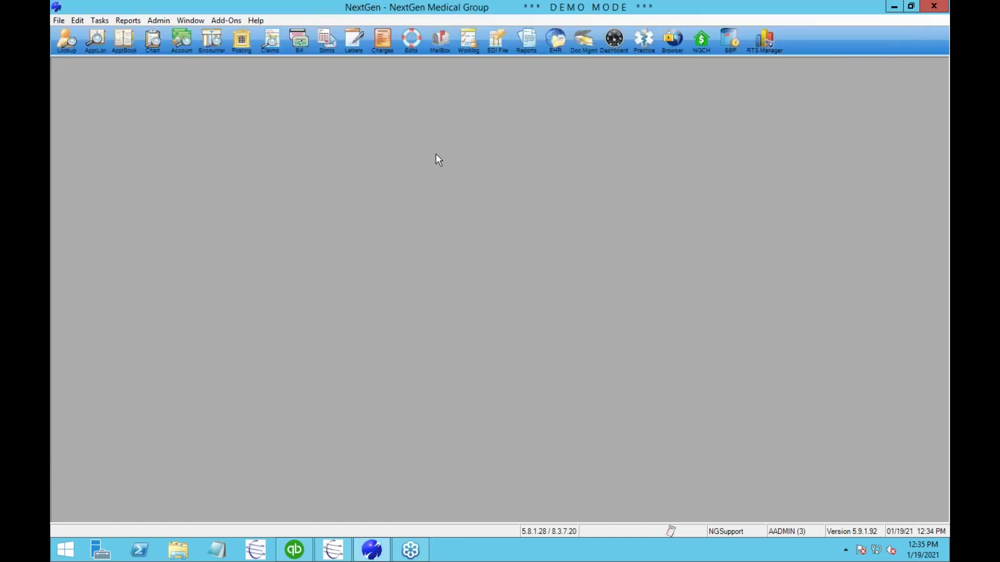
pyautogui.click(227, 21)
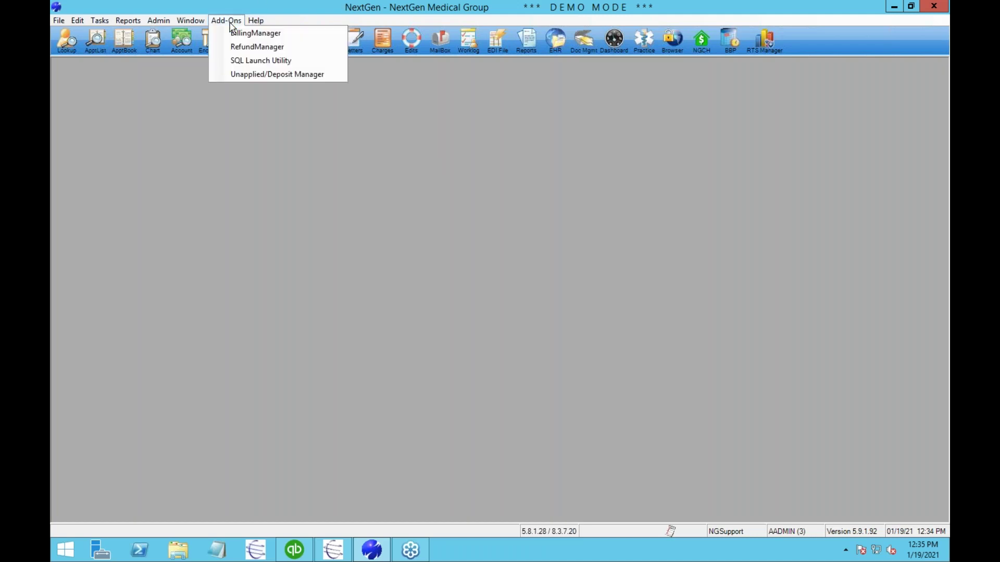
pyautogui.click(257, 47)
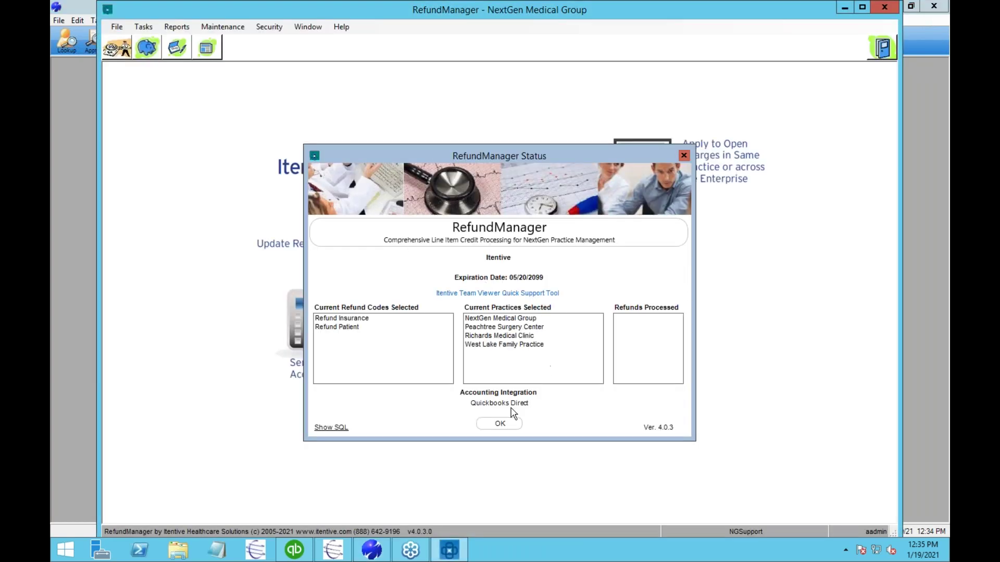
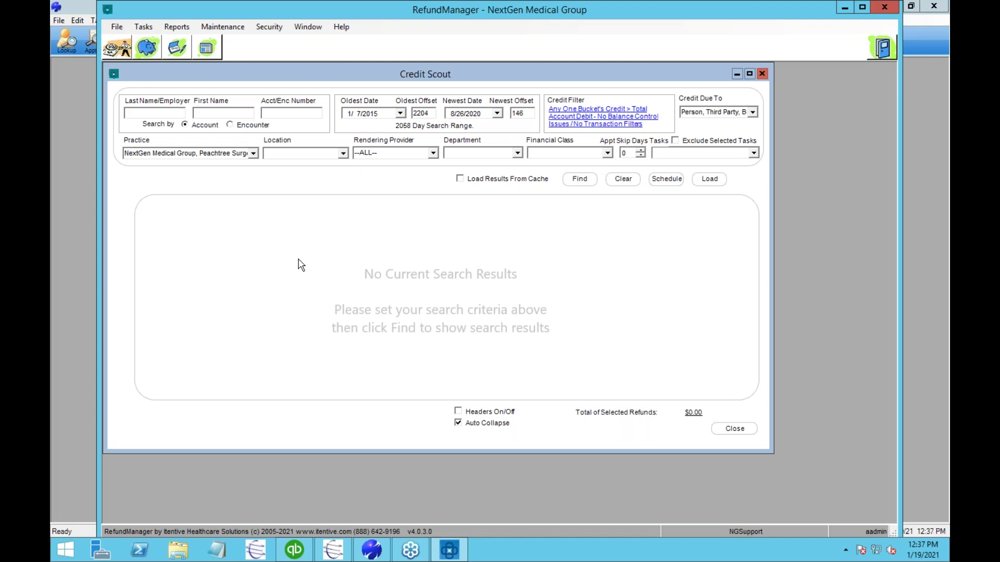
# Set the Credit Scout search's oldest offset to 120 days
pyautogui.moveTo(432, 113); pyautogui.dragTo(374, 108)
pyautogui.write('120')
pyautogui.press('Tab')
pyautogui.press('Tab')
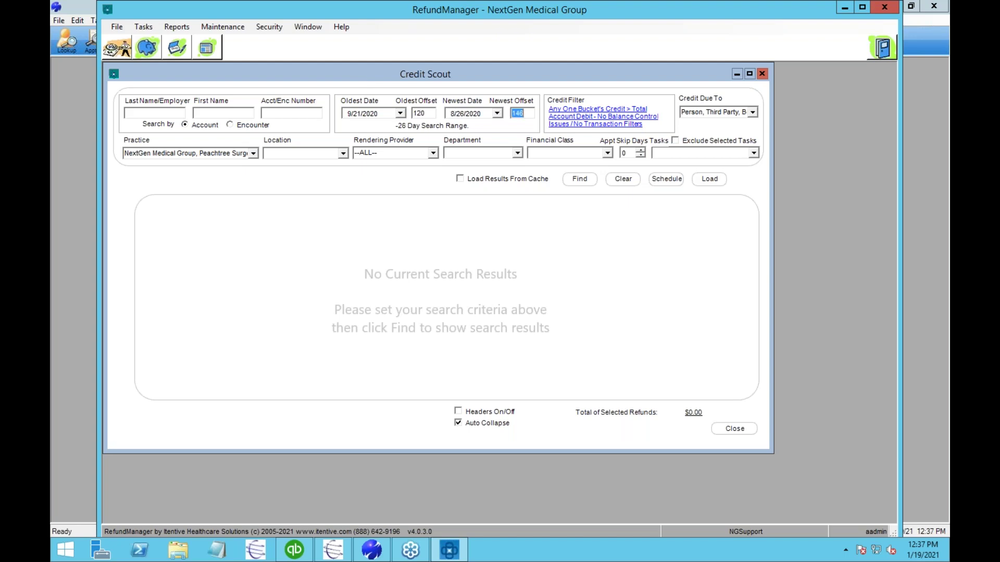
# Set the Credit Scout search's newest offset to 0 and its oldest offset to 2200 days
pyautogui.write('60')
pyautogui.press('BackSpace')
pyautogui.press('BackSpace')
pyautogui.write('0')
pyautogui.hotkey('shift', 'Tab')
pyautogui.hotkey('shift', 'Tab')
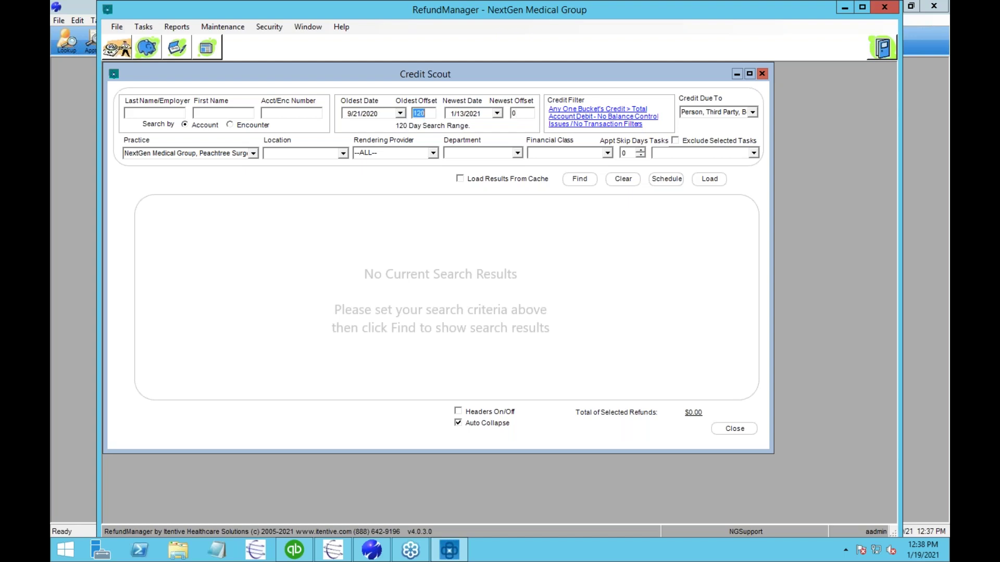
pyautogui.write('2200')
pyautogui.press('Tab')
# Set the charge filter to Distribution Candidates - Credits and Debits - Insurance Balance 0.00, and review the practices included in the search
pyautogui.click(582, 119)
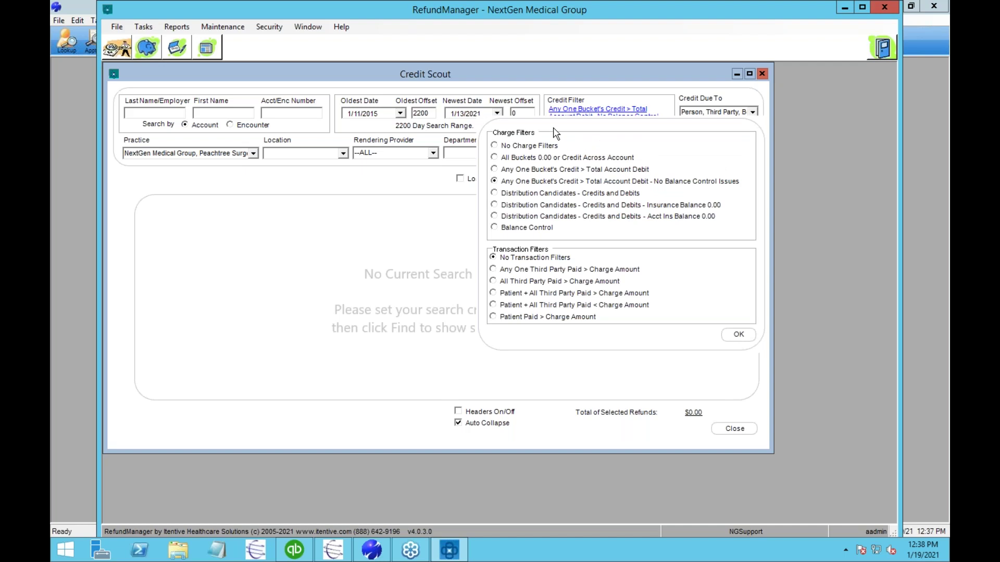
pyautogui.click(499, 207)
pyautogui.click(736, 335)
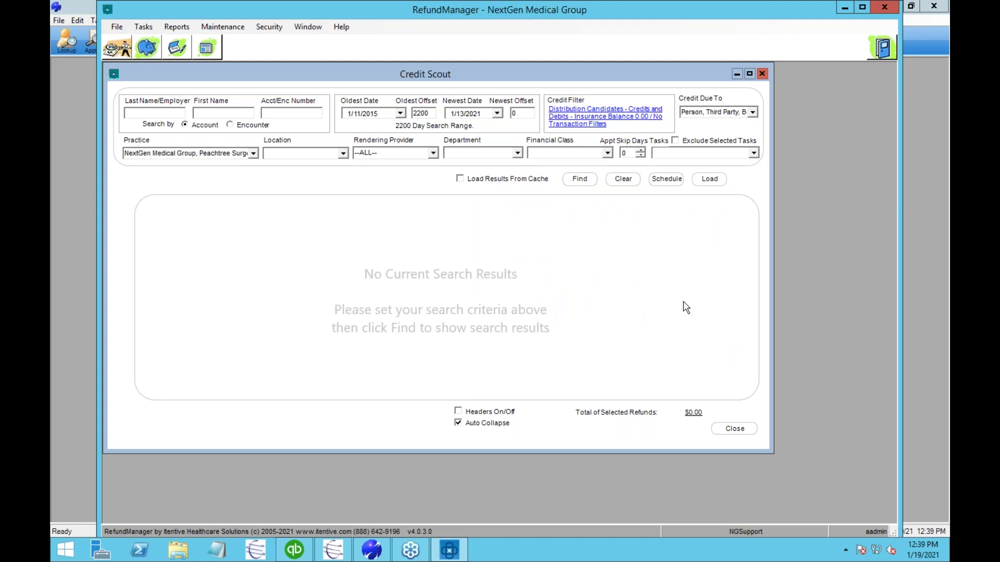
pyautogui.click(254, 153)
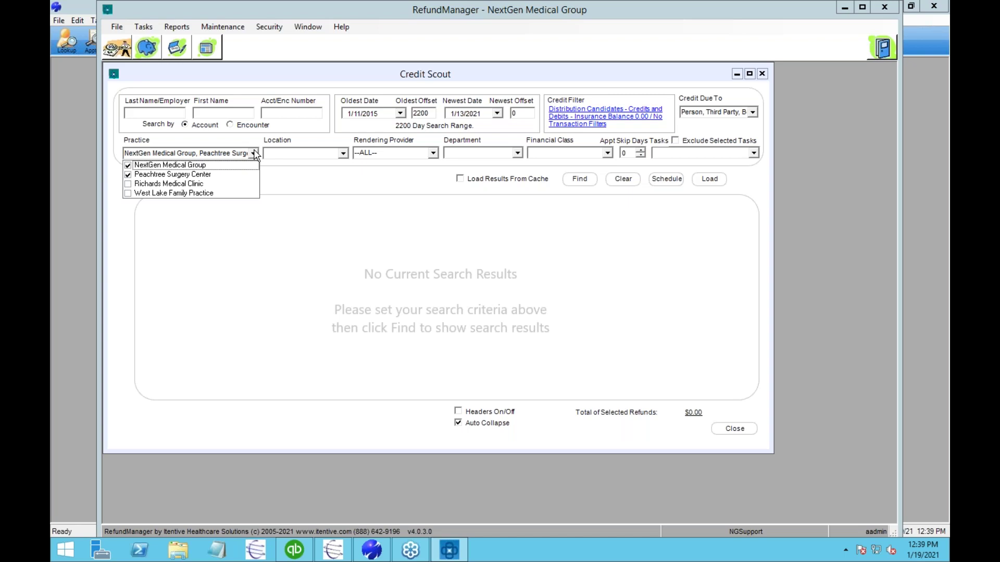
pyautogui.click(254, 154)
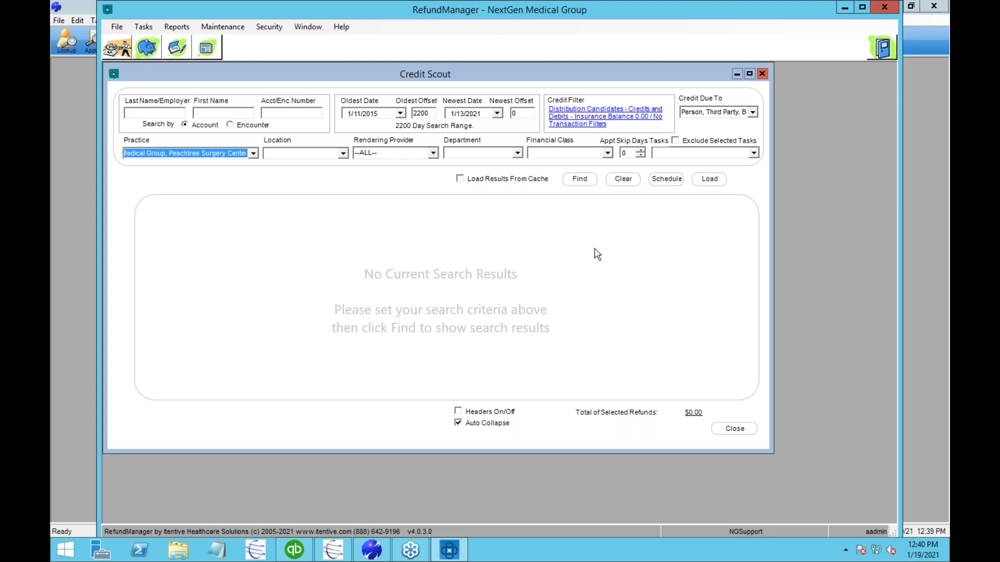
# Set the appointment skip days to 14, leaving the department and financial class filters blank, and run the Credit Scout search
pyautogui.click(519, 156)
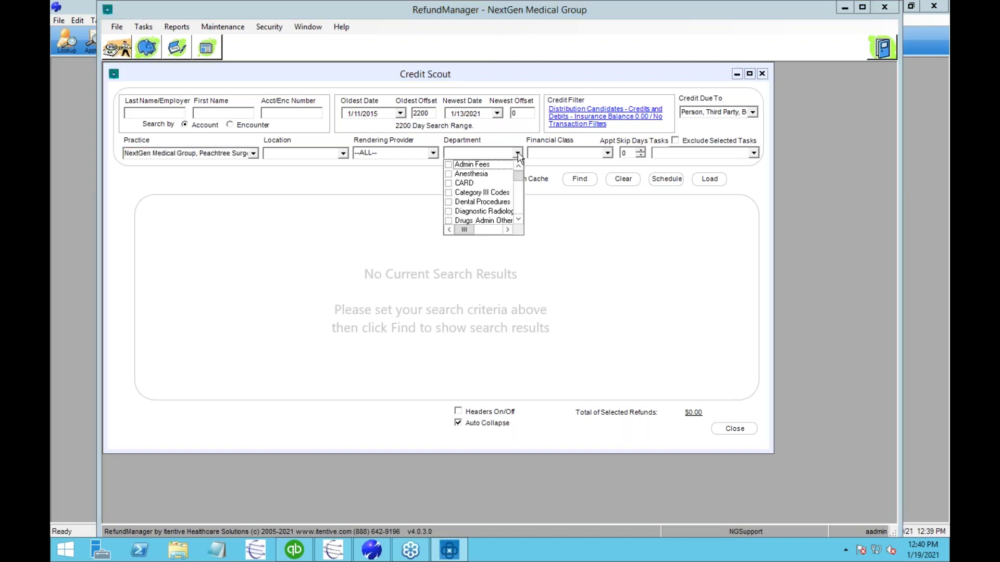
pyautogui.click(518, 155)
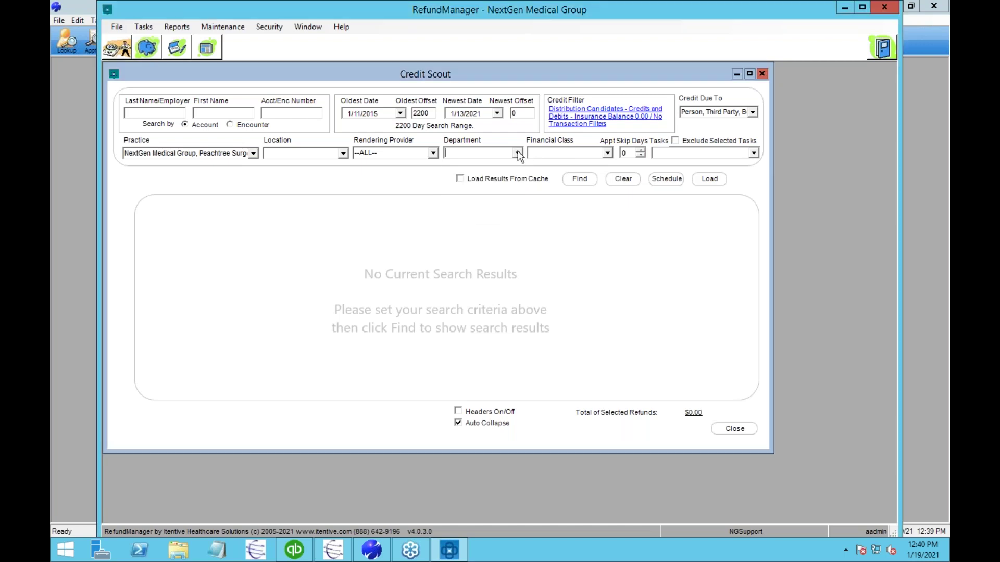
pyautogui.click(608, 155)
pyautogui.click(608, 154)
pyautogui.click(608, 154)
pyautogui.click(607, 154)
pyautogui.click(623, 153)
pyautogui.write('14')
pyautogui.click(574, 180)
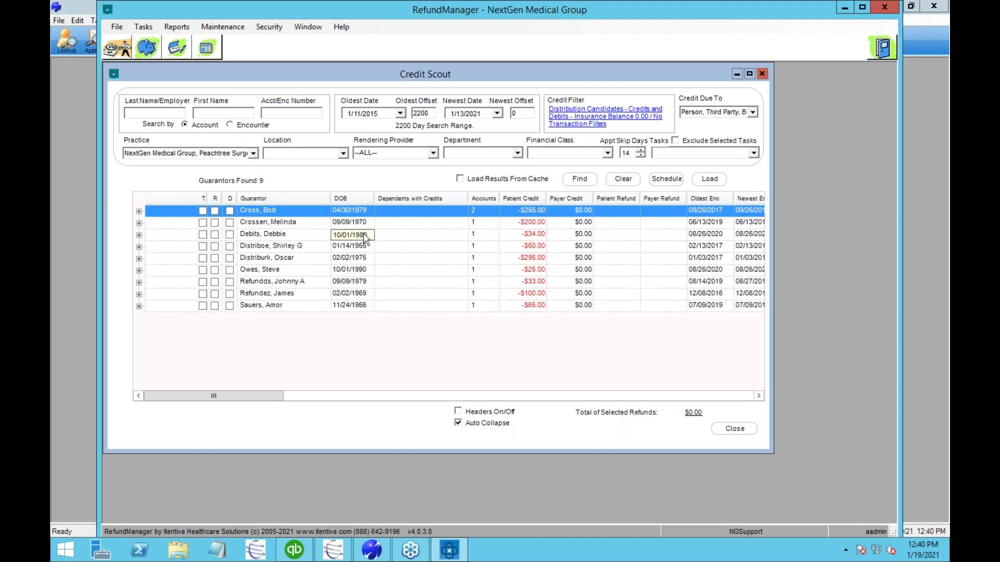
# Review the encounter dates, charge, adjustment, payment and practice columns for the guarantor with the $50.00 patient credit
pyautogui.click(282, 250)
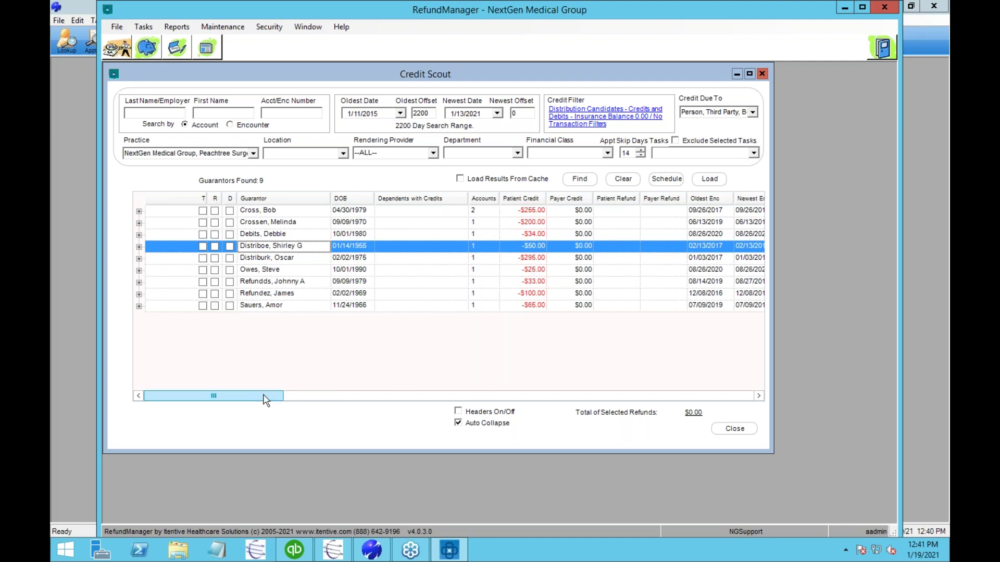
pyautogui.moveTo(245, 400); pyautogui.dragTo(352, 411)
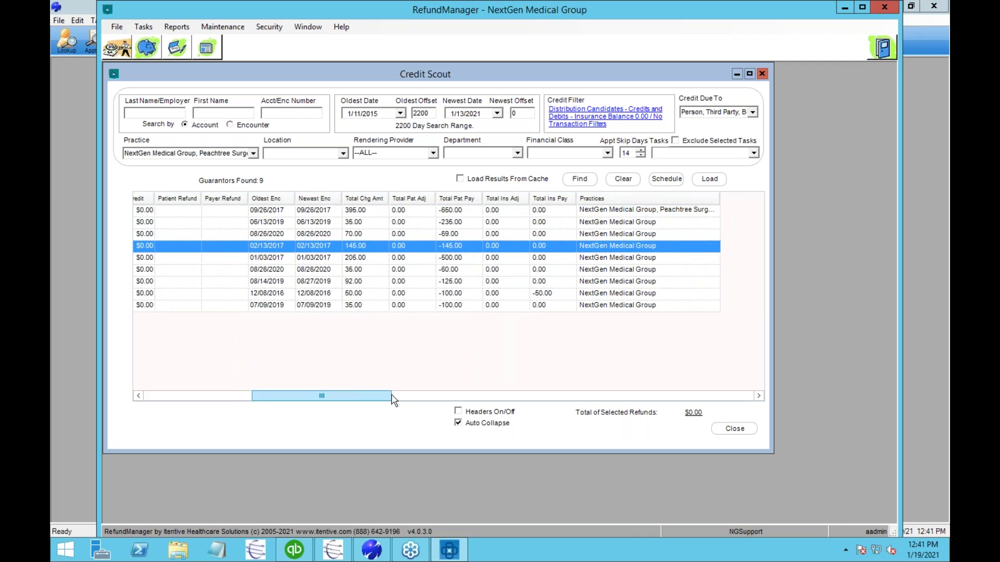
pyautogui.moveTo(317, 236)
pyautogui.moveTo(366, 397); pyautogui.dragTo(234, 396)
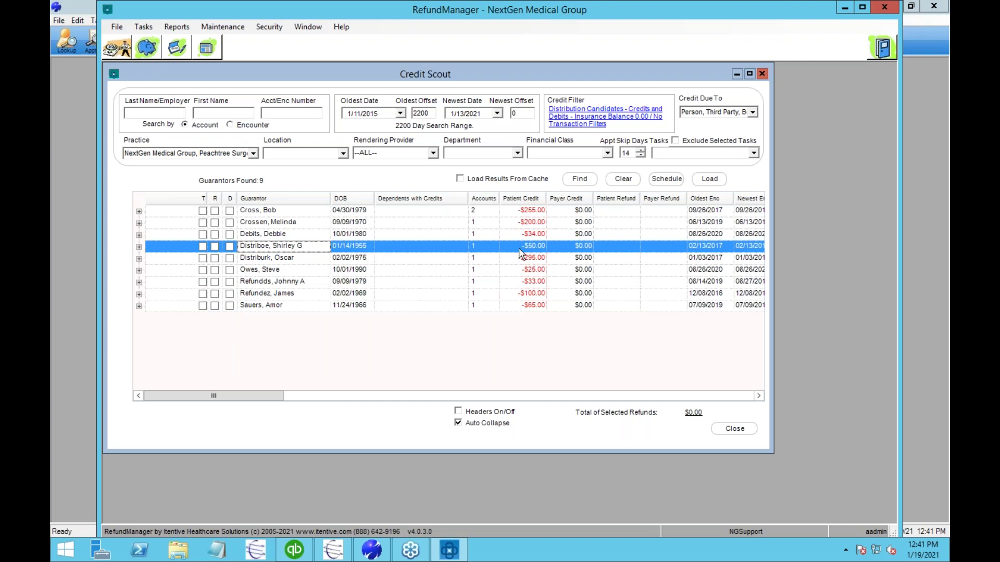
# Expand the guarantor with the $50.00 credit and examine the practice, payer, encounter and charge levels, briefly showing their column headers
pyautogui.click(138, 248)
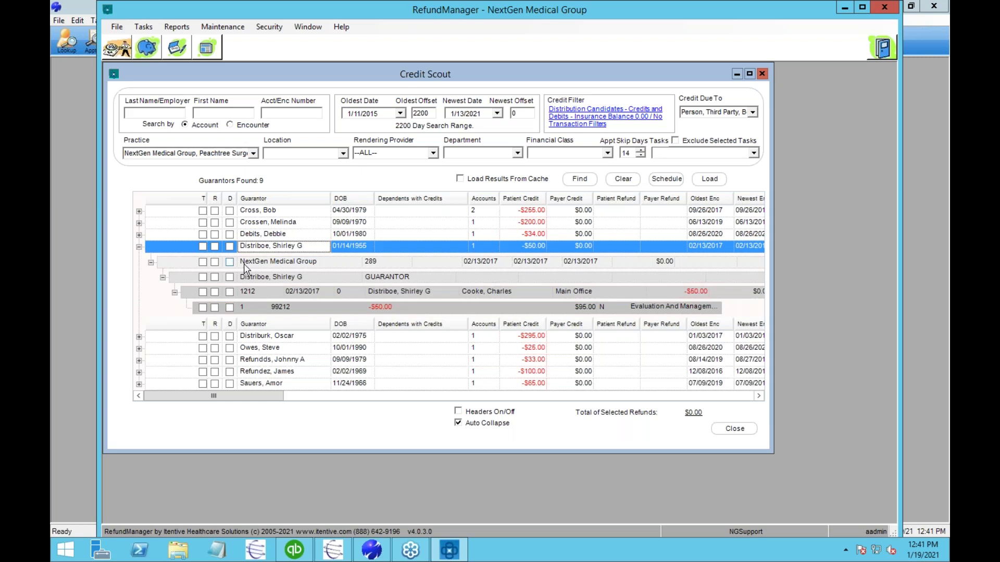
pyautogui.click(272, 263)
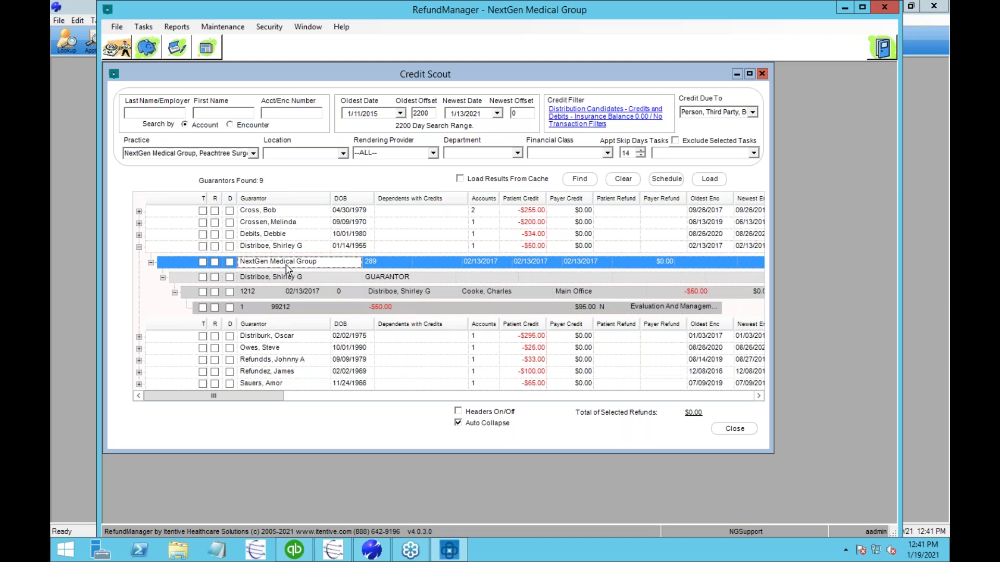
pyautogui.click(289, 279)
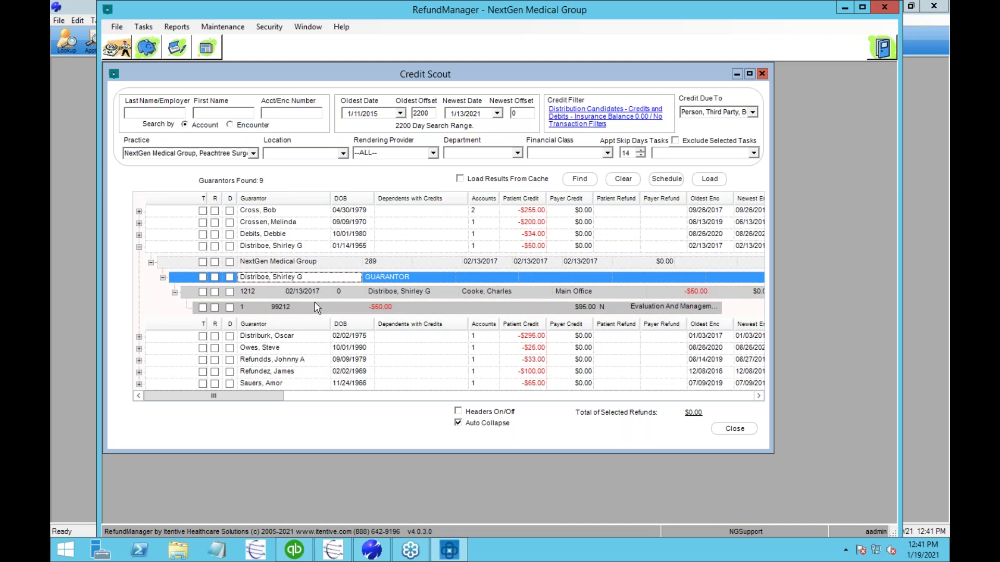
pyautogui.click(458, 411)
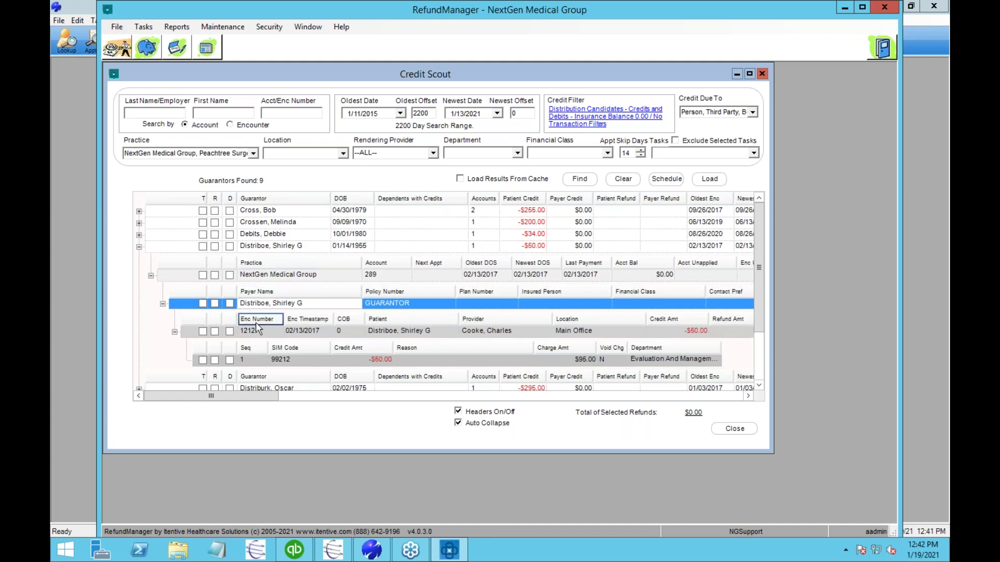
pyautogui.click(465, 415)
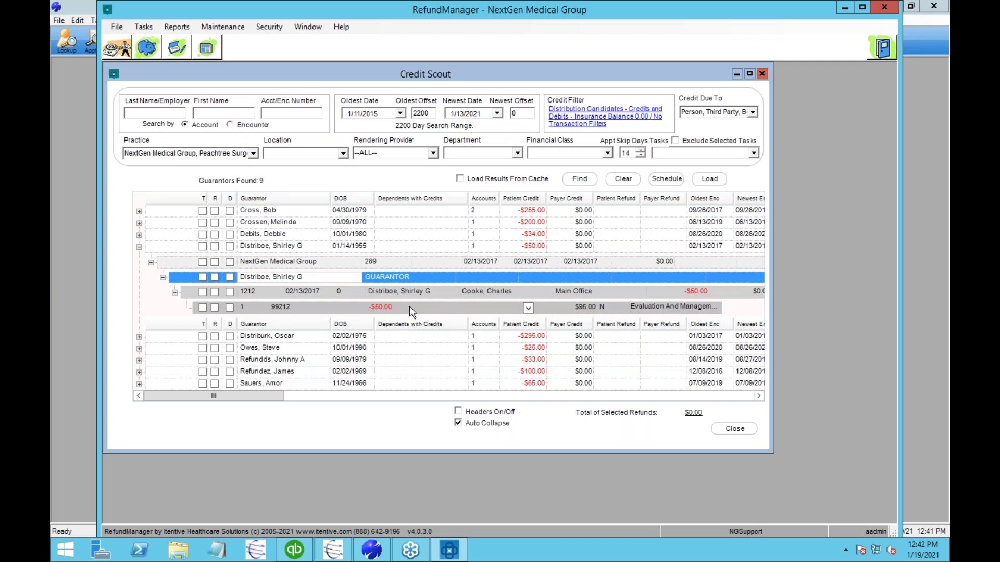
# Examine the encounter transactions behind the $50.00 credit, then return to the results and select its 99212 charge
pyautogui.doubleClick(270, 297)
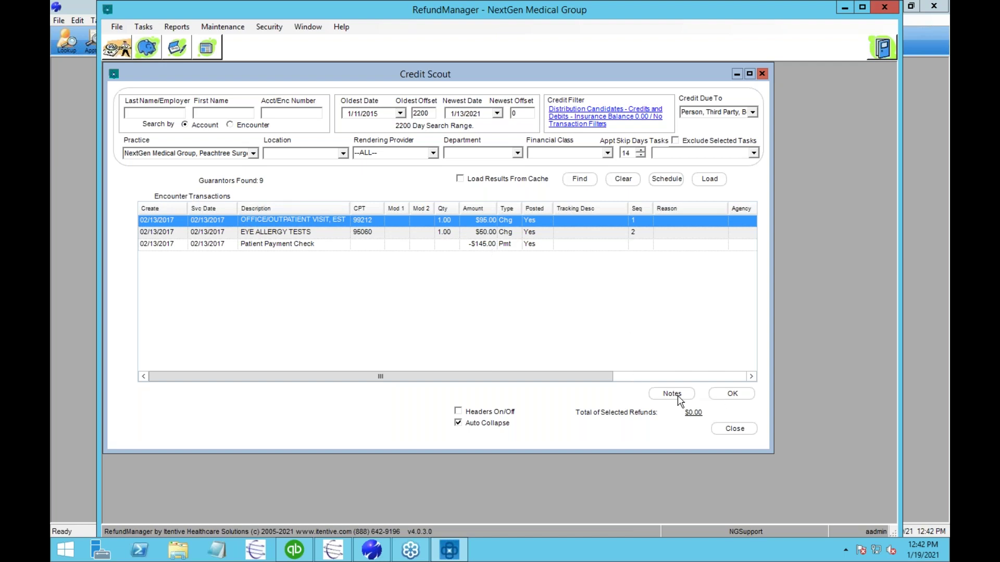
pyautogui.click(745, 394)
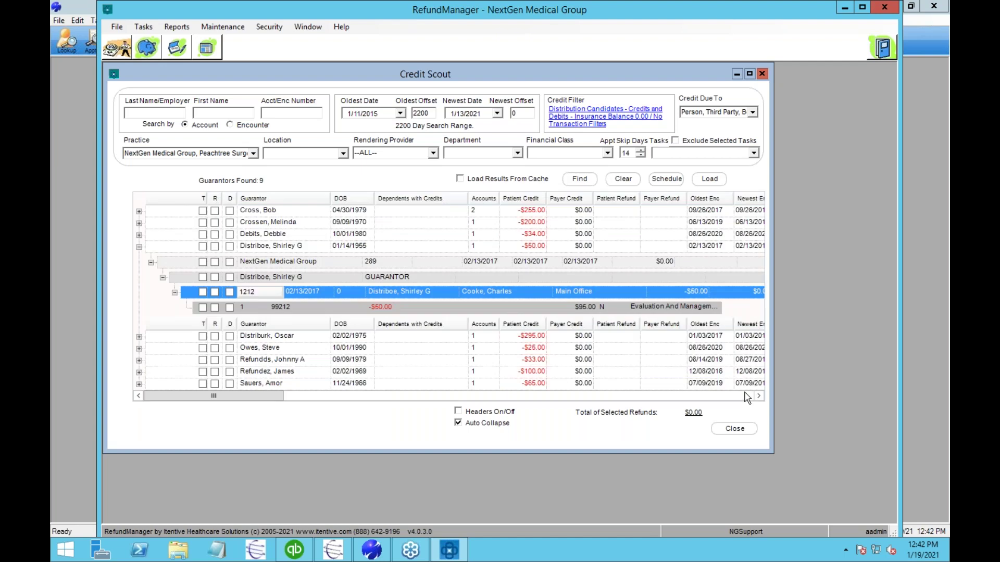
pyautogui.click(278, 308)
# View the account summary for the guarantor with the $50.00 credit, expanding the payment and encounter details
pyautogui.click(267, 247)
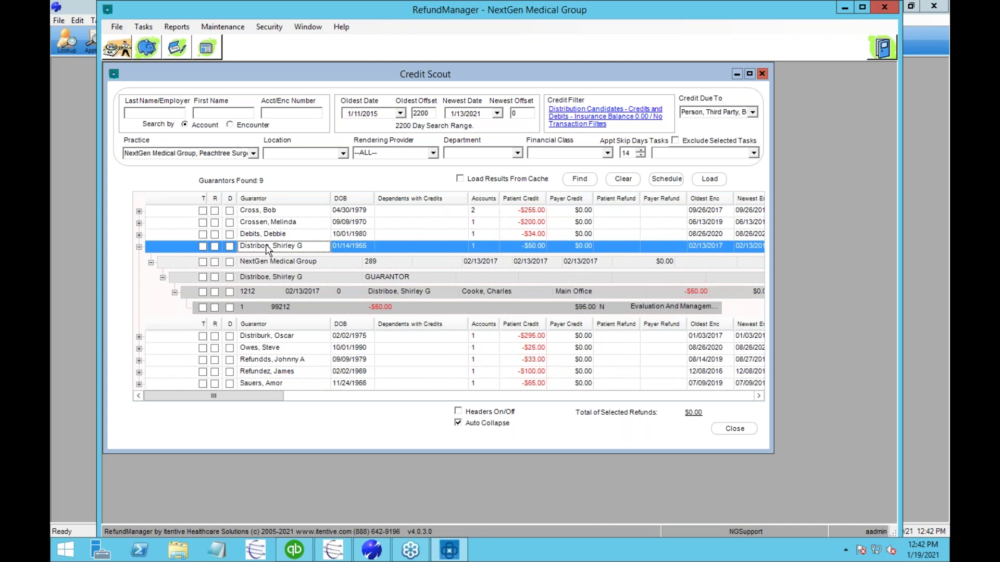
pyautogui.rightClick(267, 249)
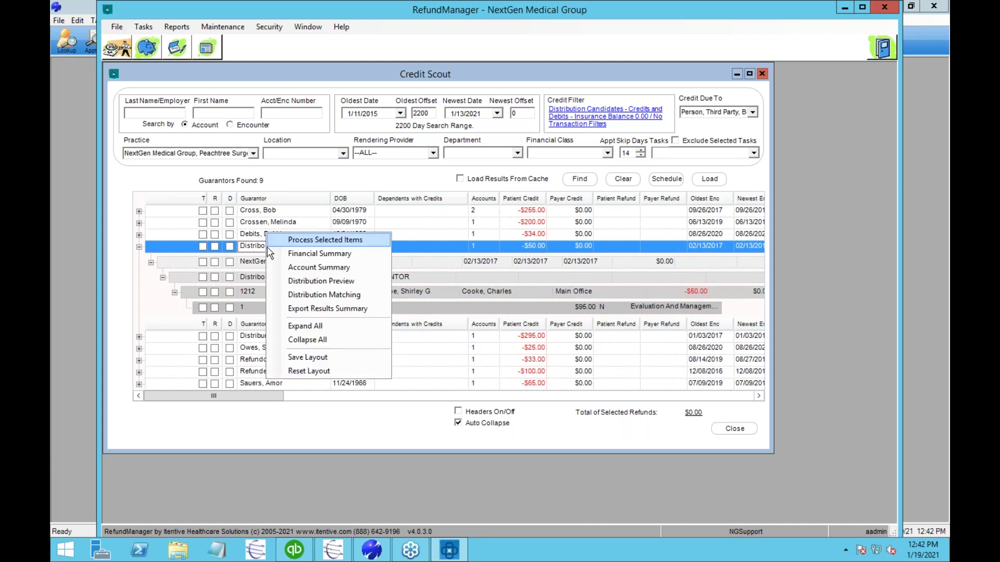
pyautogui.click(295, 268)
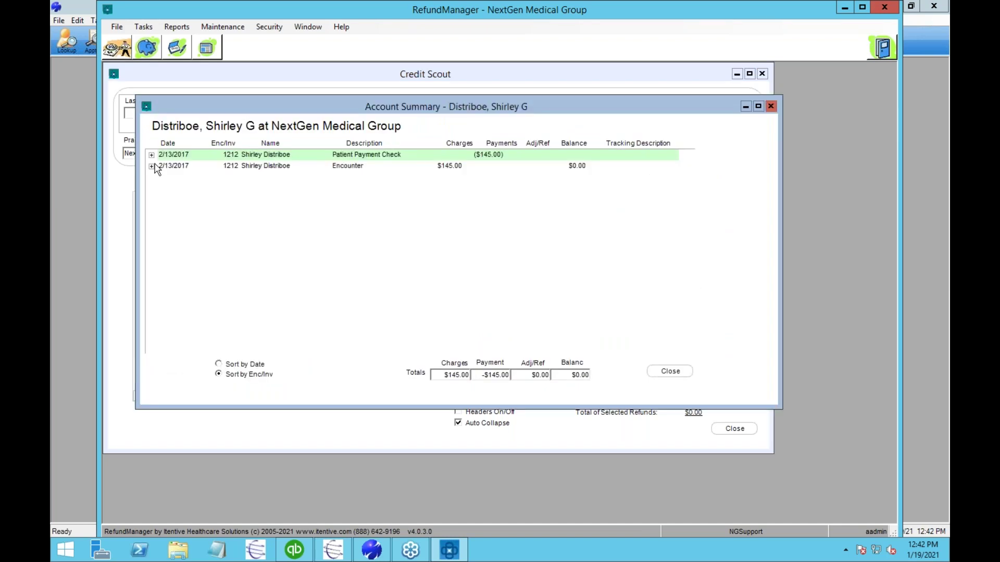
pyautogui.click(152, 167)
pyautogui.click(152, 156)
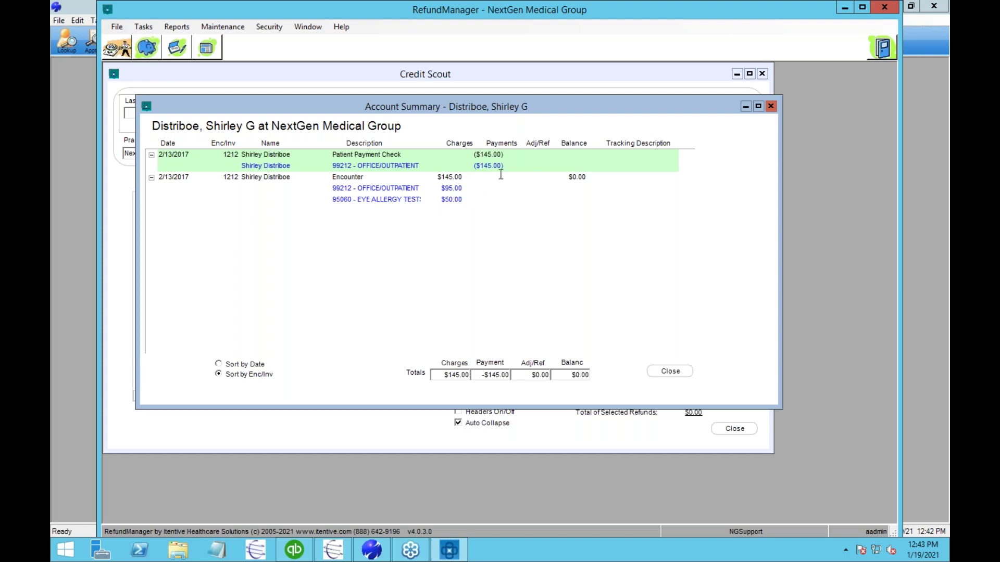
pyautogui.click(672, 373)
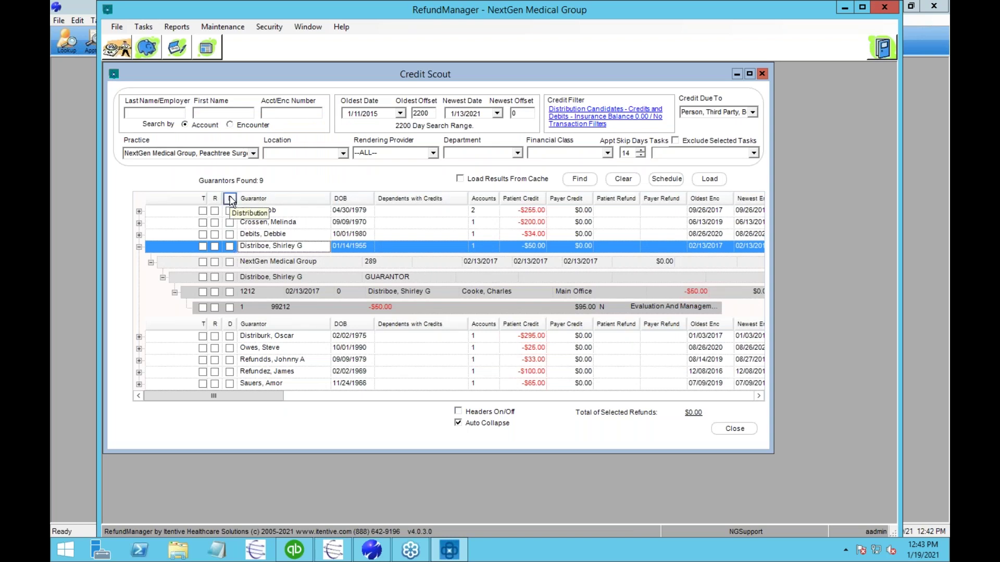
# Mark the guarantor with the $50.00 credit for distribution and review the credit distribution preview
pyautogui.click(230, 246)
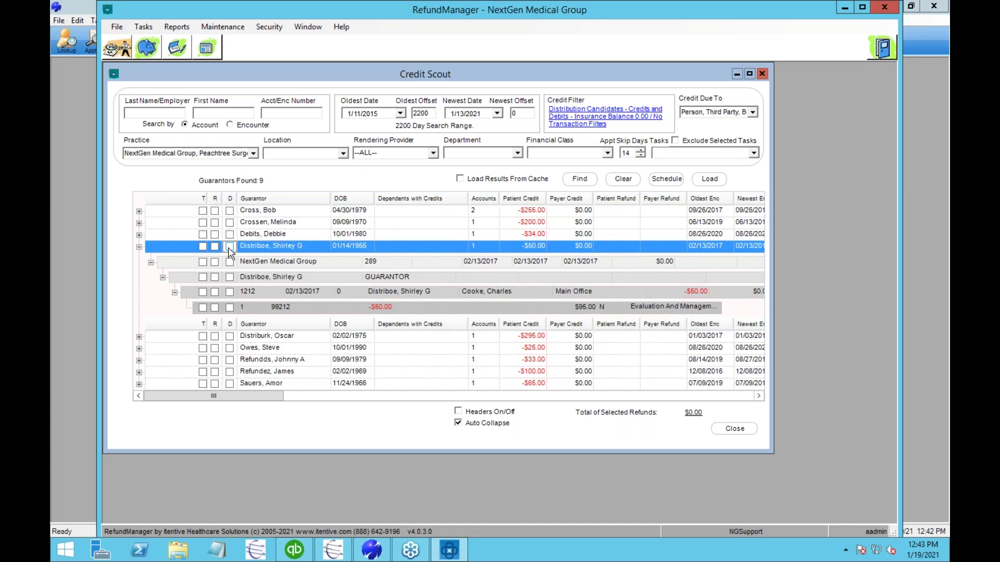
pyautogui.rightClick(254, 245)
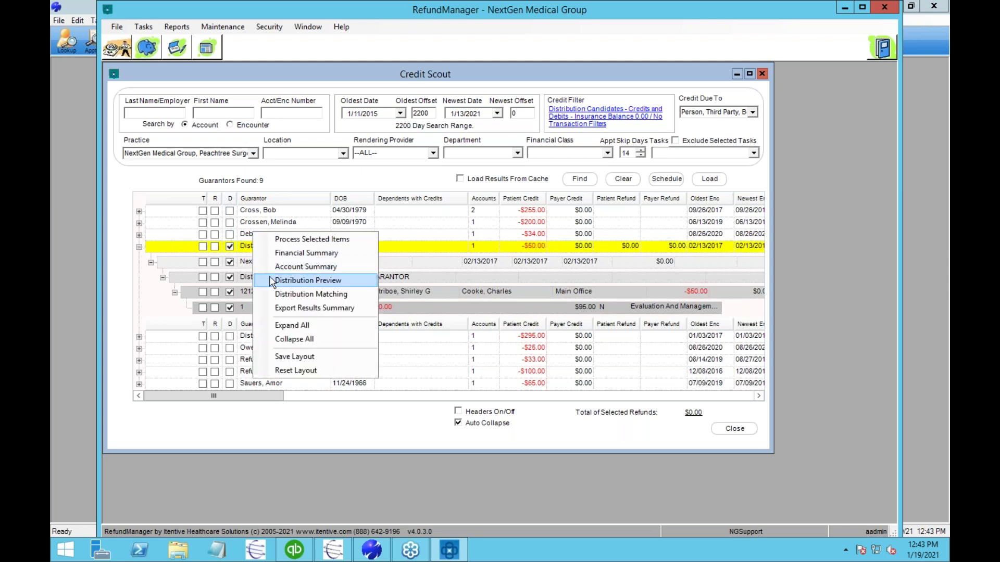
pyautogui.click(343, 287)
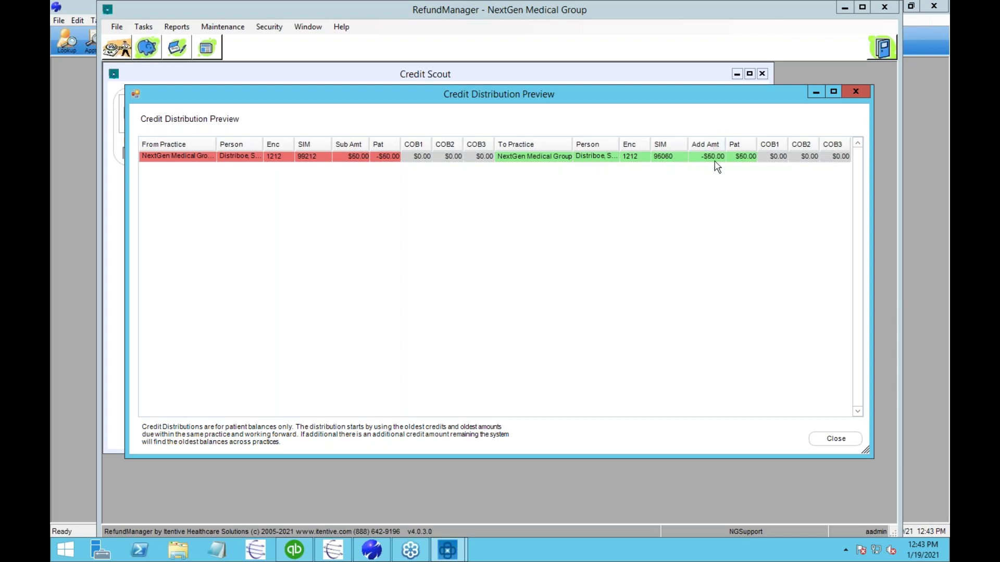
pyautogui.click(835, 440)
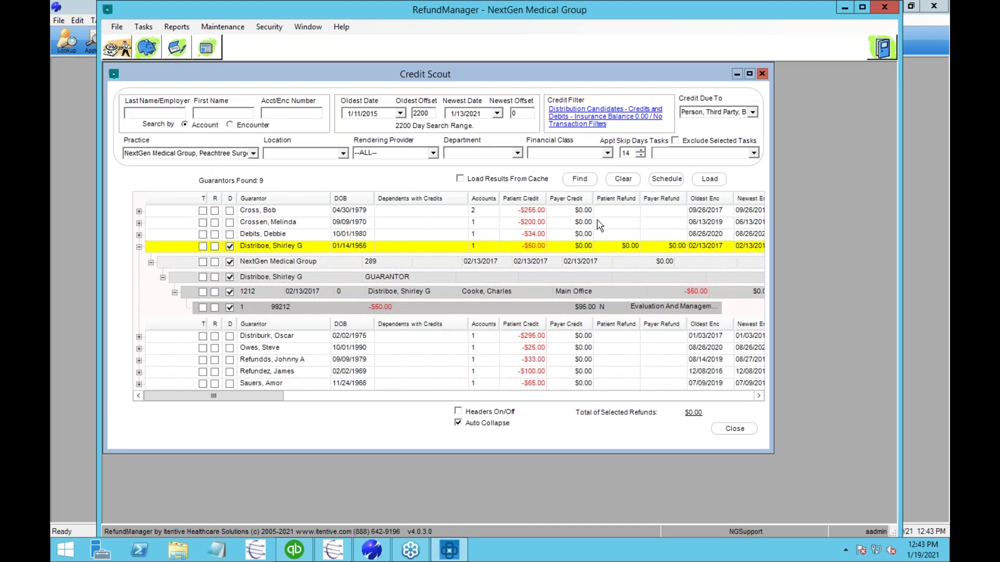
# Expand the guarantor with the $295.00 credit, mark it for distribution, and review its credit distribution preview
pyautogui.click(139, 336)
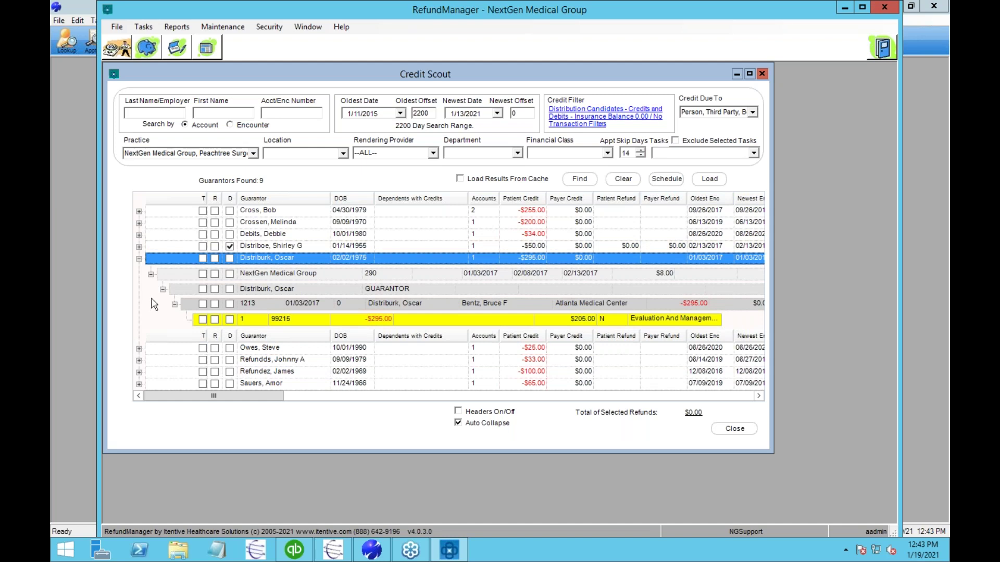
pyautogui.rightClick(247, 256)
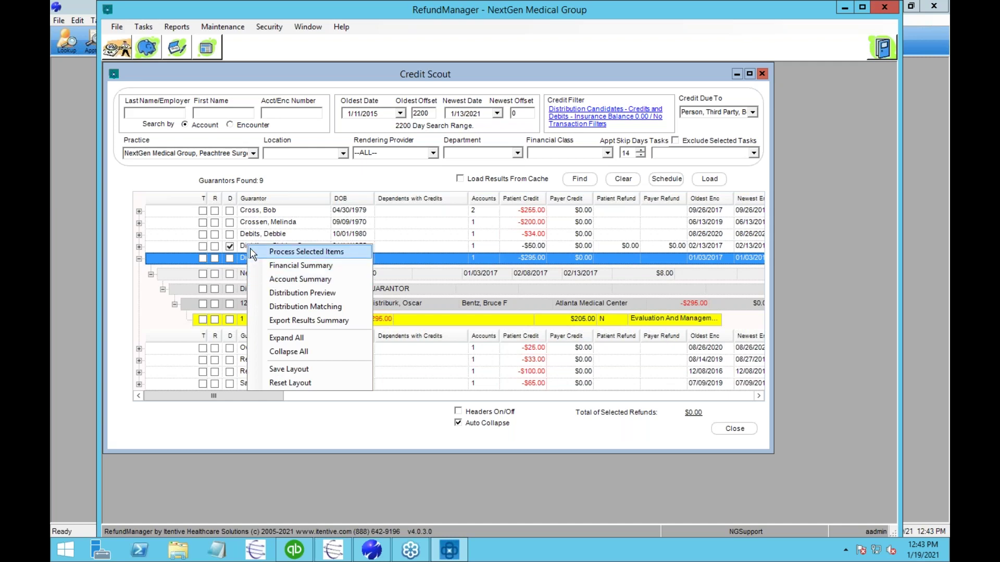
pyautogui.click(230, 258)
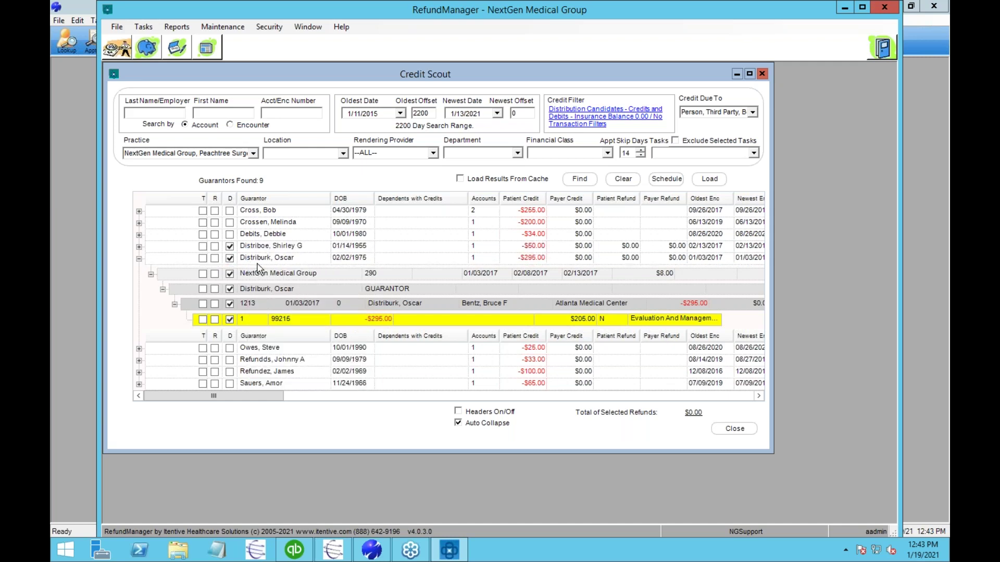
pyautogui.rightClick(254, 264)
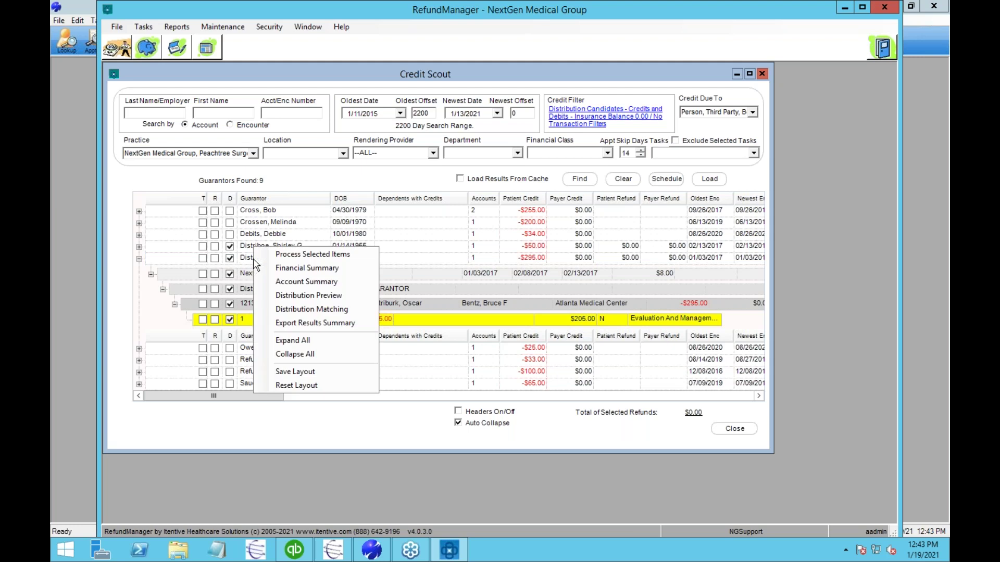
pyautogui.click(268, 294)
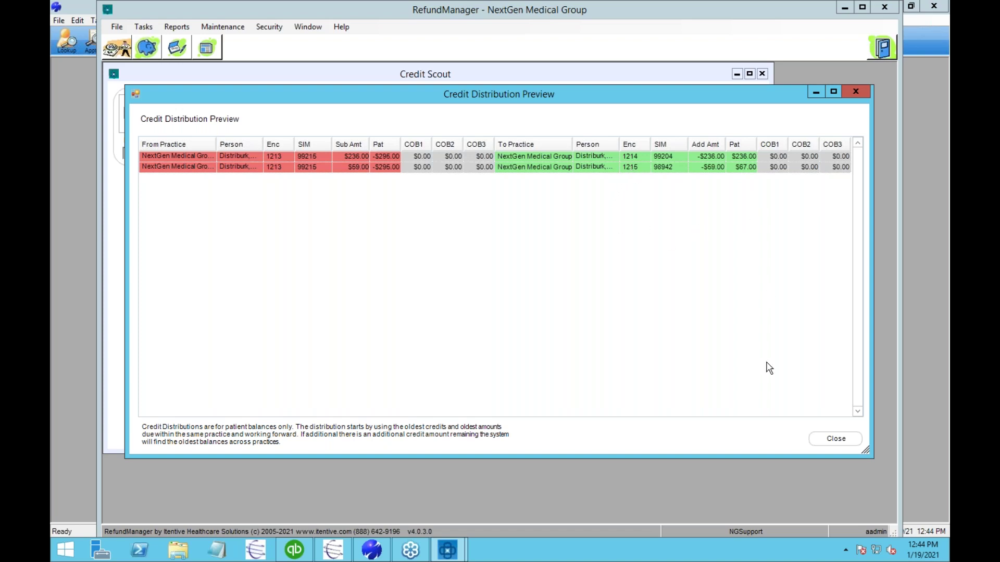
pyautogui.click(827, 439)
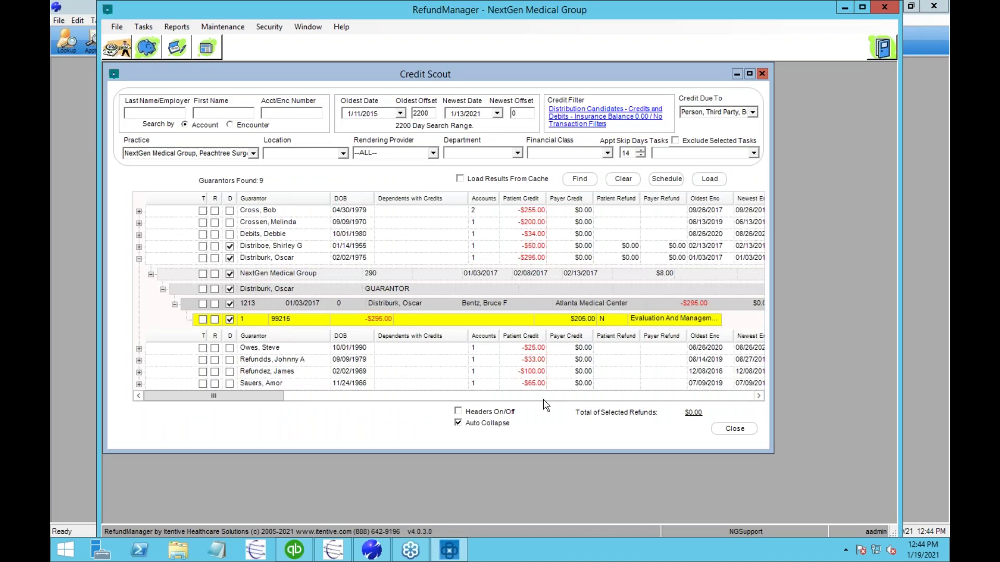
# Use Distribution Matching on the $295.00 credit to match the 99215 credit with the amount owed on the 98942 chiropractic charge
pyautogui.rightClick(259, 259)
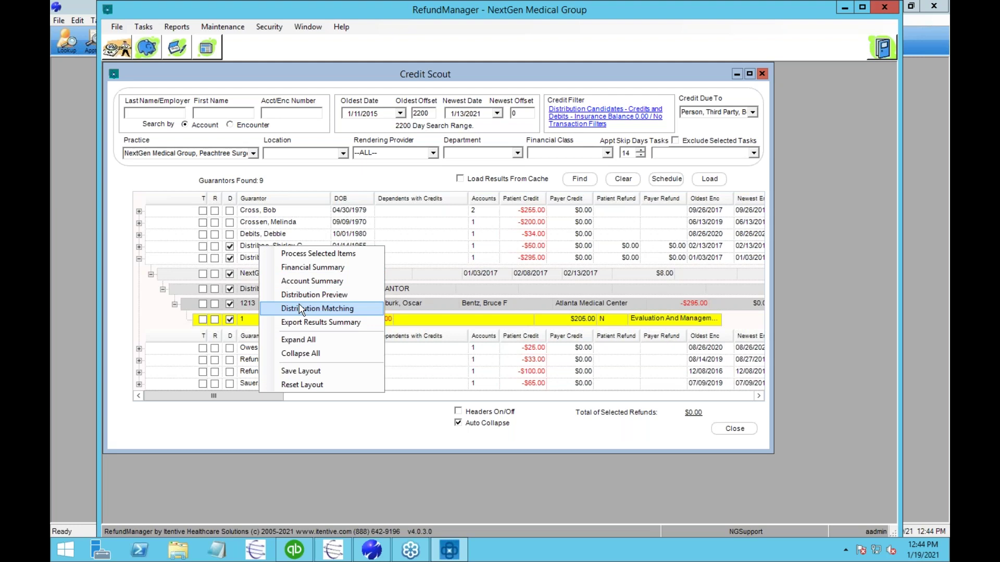
pyautogui.click(363, 314)
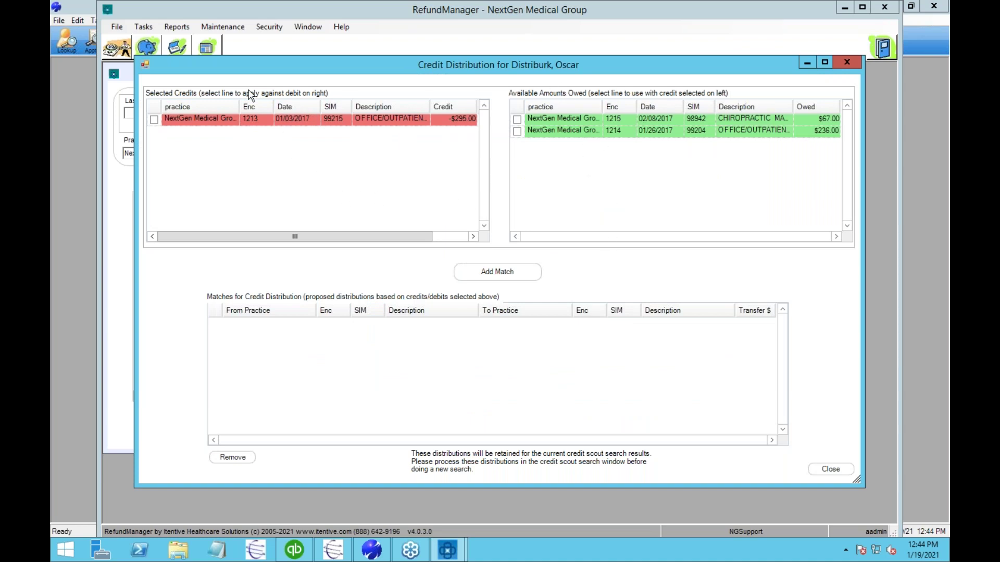
pyautogui.click(153, 119)
pyautogui.click(517, 119)
pyautogui.click(487, 275)
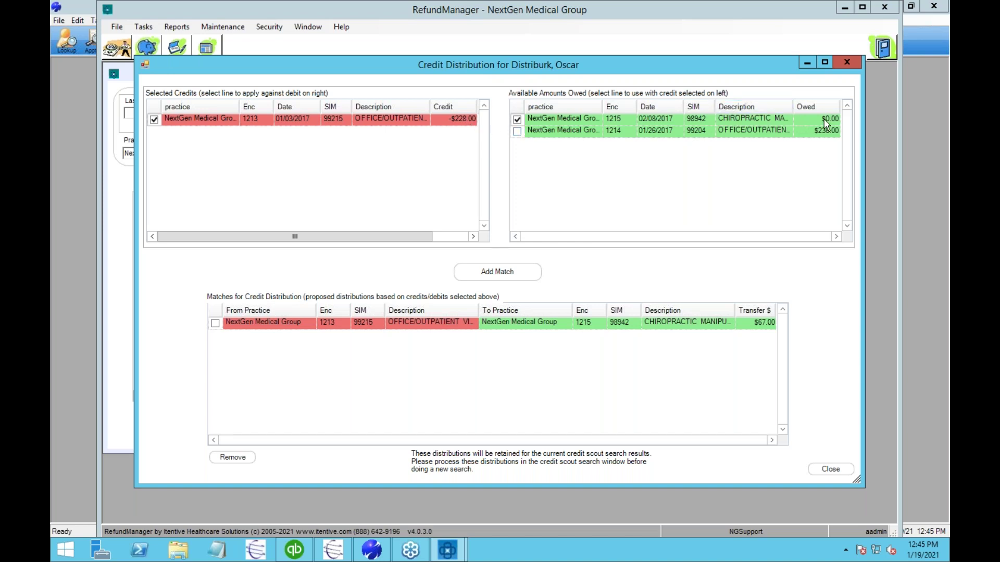
# Match the remaining 99215 credit with the 99204 office visit charge and close the credit distribution matching
pyautogui.click(517, 131)
pyautogui.click(492, 272)
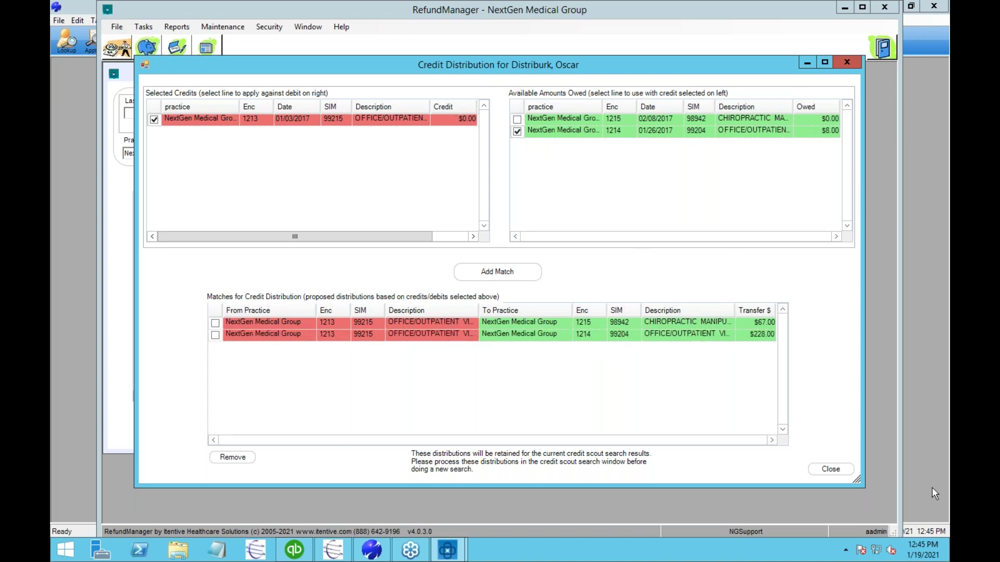
pyautogui.click(833, 470)
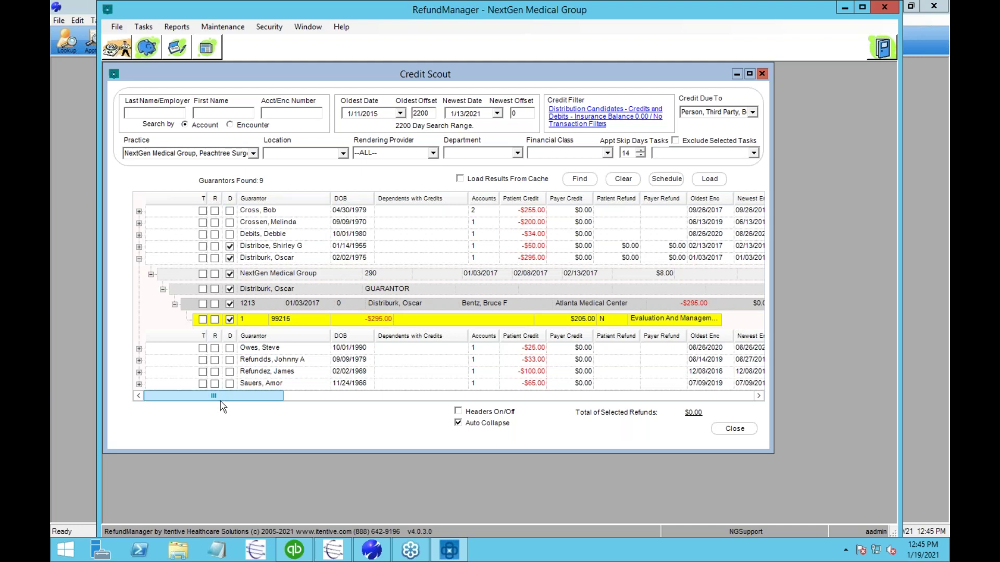
# Open processing for the selected distribution credits and review the available distribution transaction codes, keeping Transfer Patient Payment (C)
pyautogui.rightClick(286, 239)
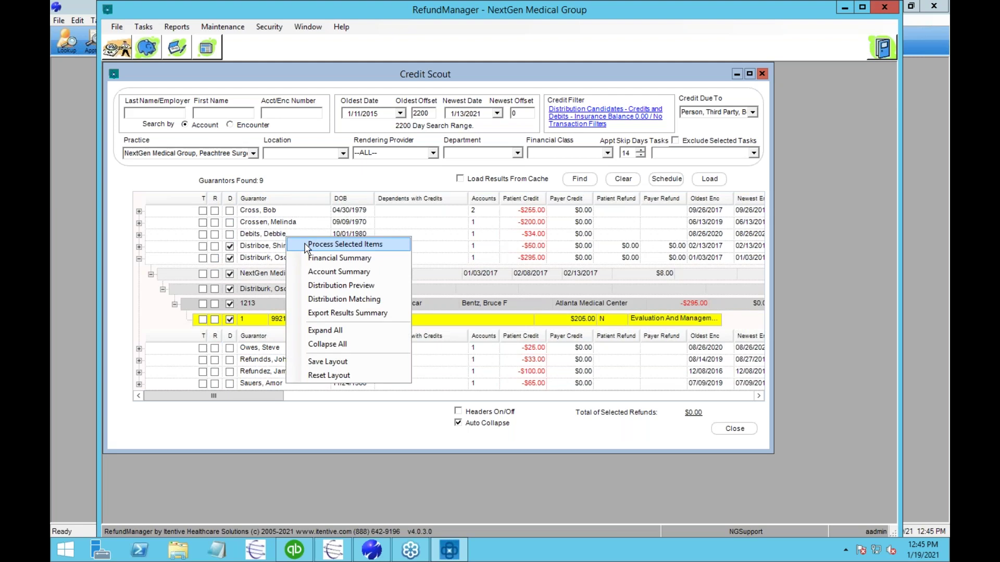
pyautogui.click(306, 246)
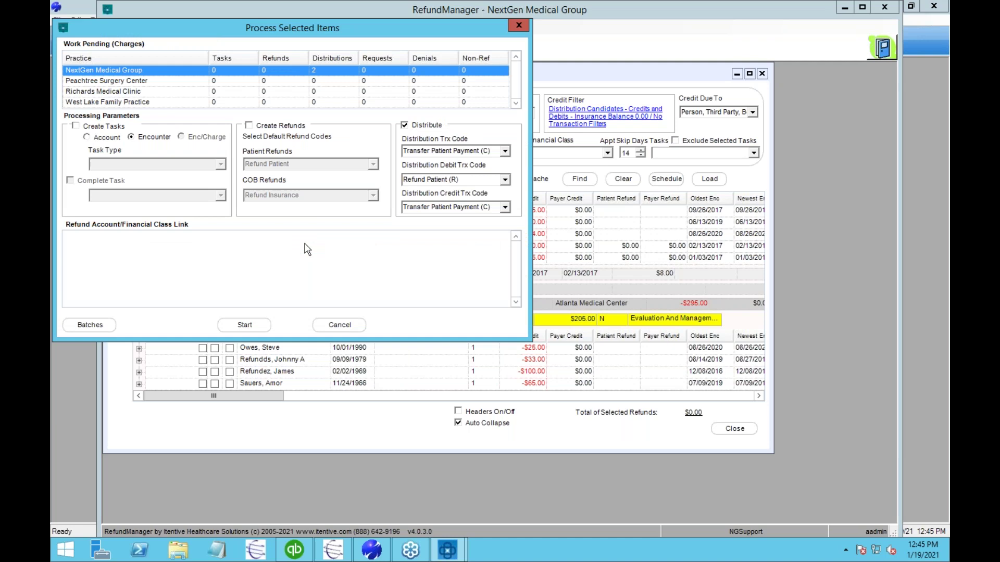
pyautogui.click(493, 151)
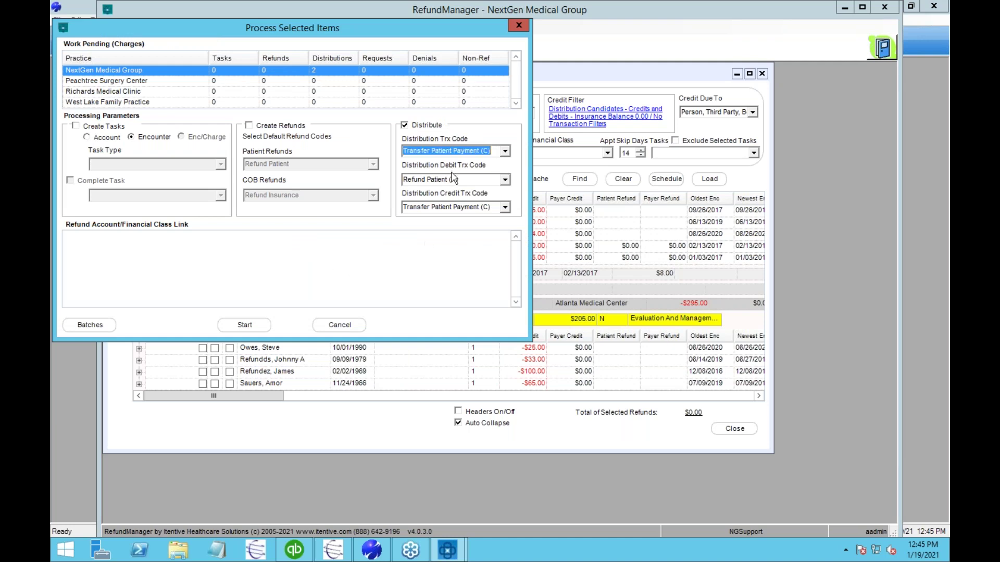
pyautogui.click(505, 151)
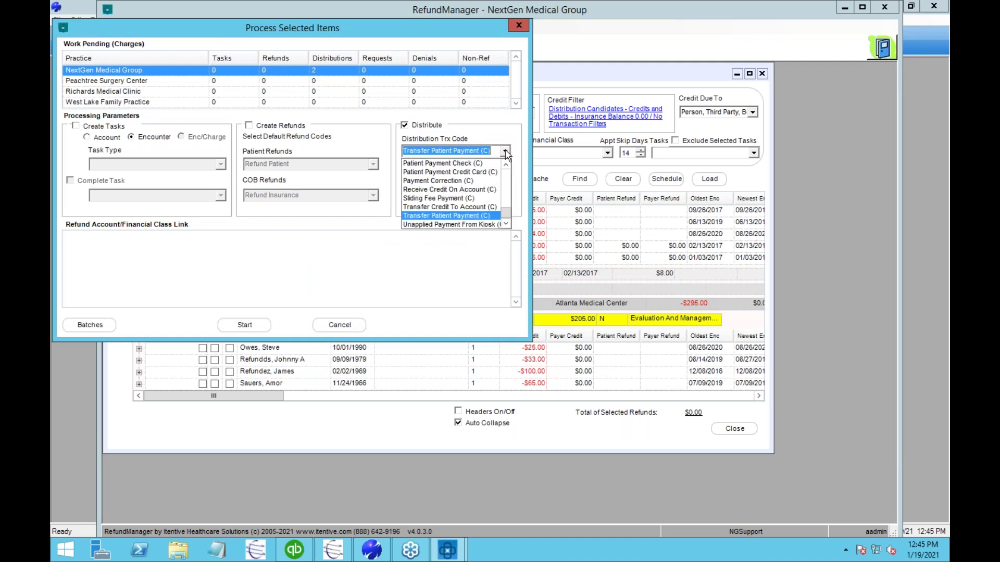
pyautogui.click(505, 152)
# Process the two selected credit distributions, accept the distribution preview, and close the processing window
pyautogui.click(247, 327)
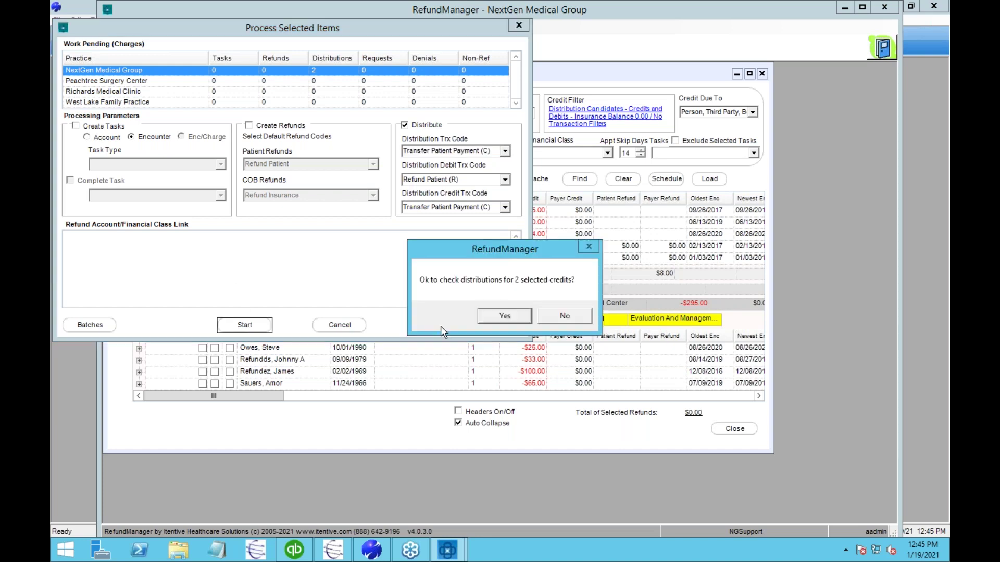
pyautogui.click(503, 315)
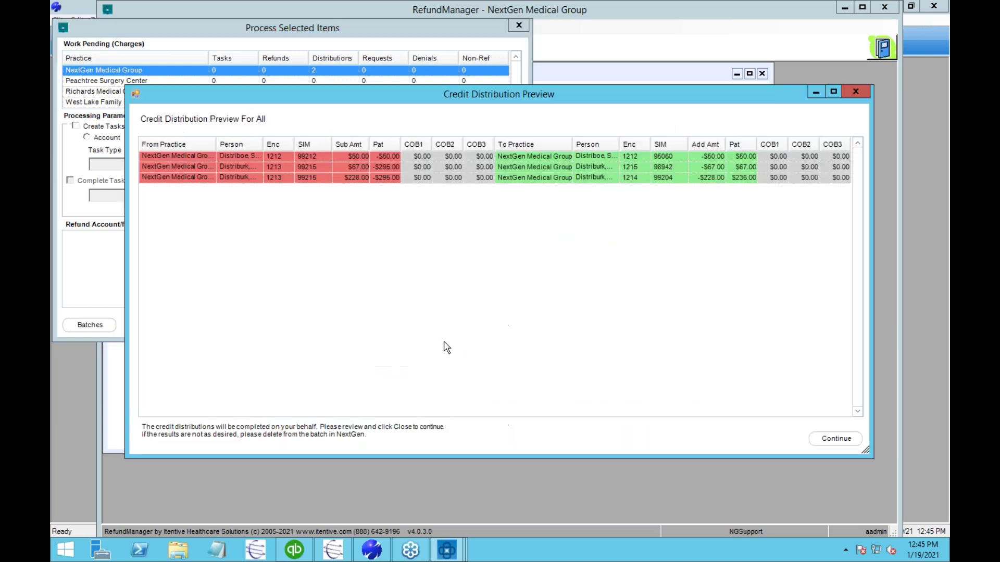
pyautogui.click(832, 441)
pyautogui.click(575, 317)
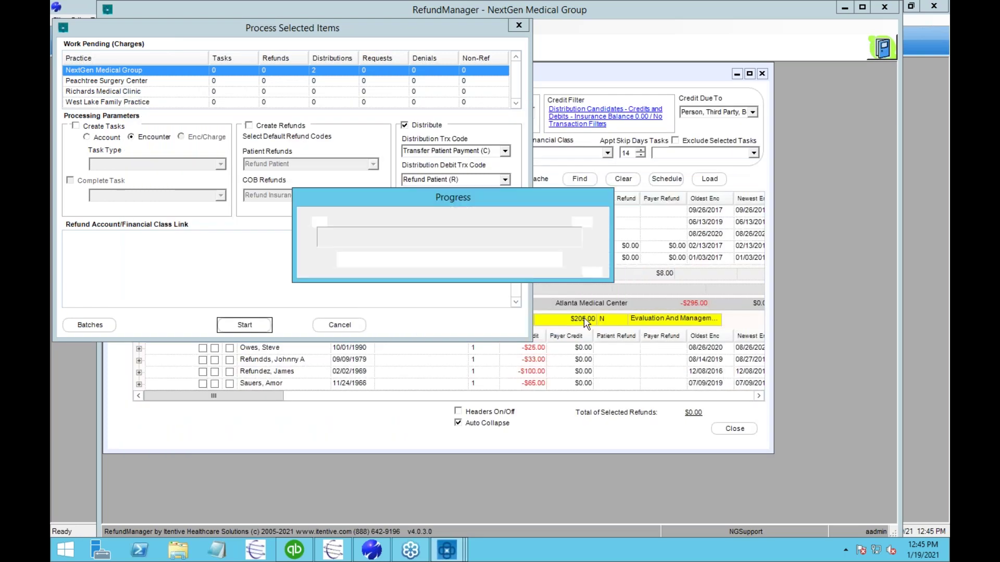
pyautogui.click(592, 318)
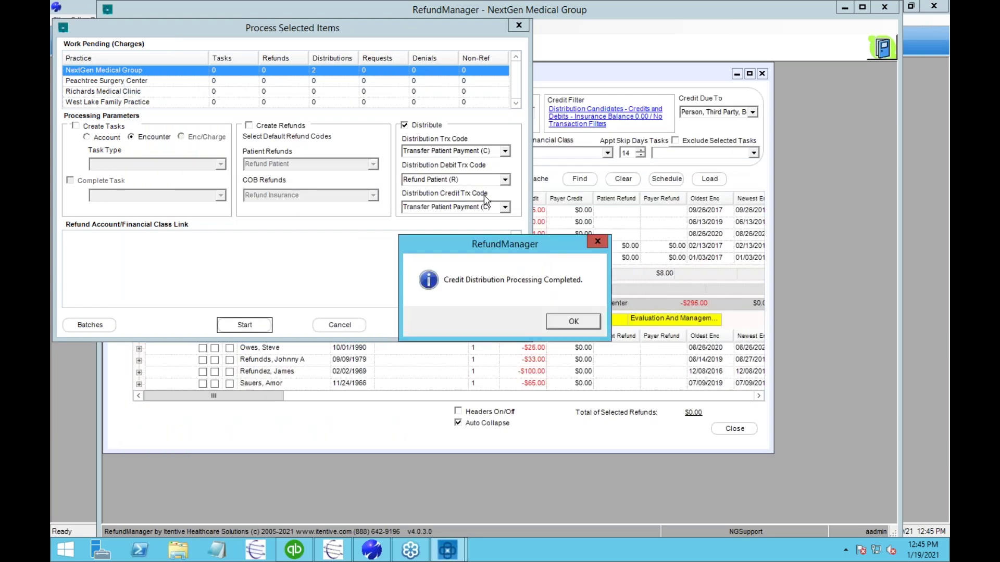
pyautogui.click(572, 321)
pyautogui.click(293, 325)
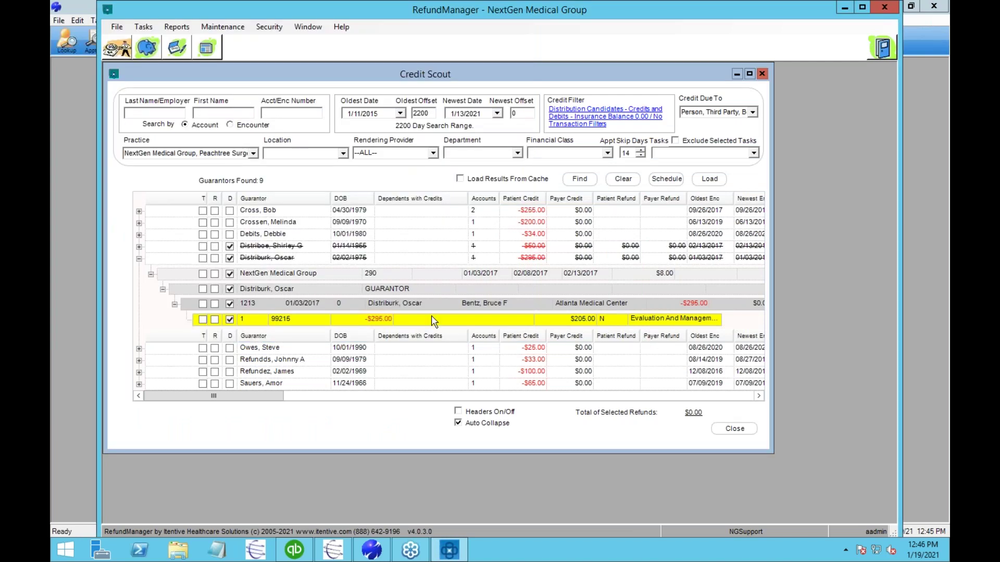
# Set the charge filter to Any One Bucket's Credit > Total Account Debit - No Balance Control Issues and search for matching credits
pyautogui.click(575, 113)
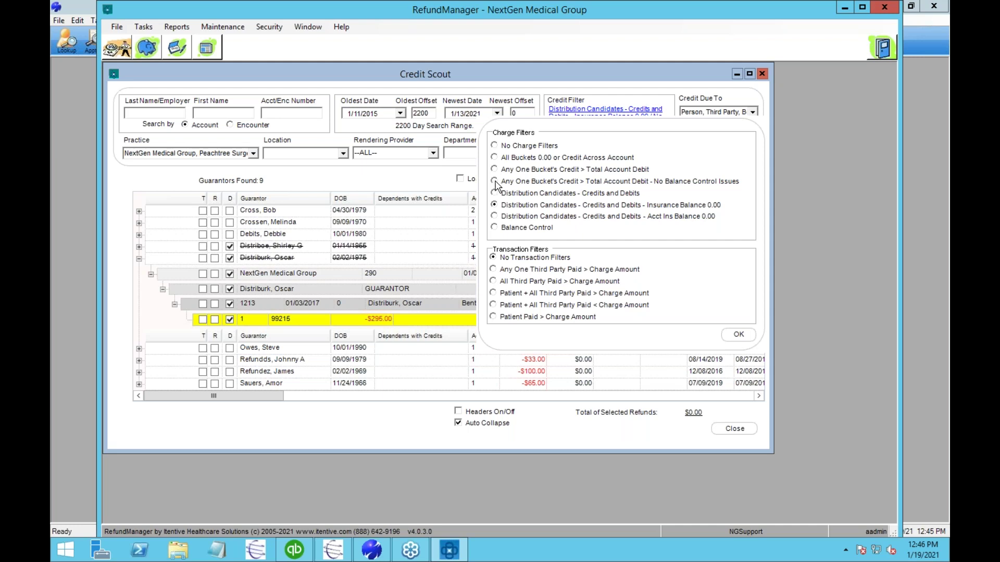
pyautogui.click(495, 180)
pyautogui.click(738, 335)
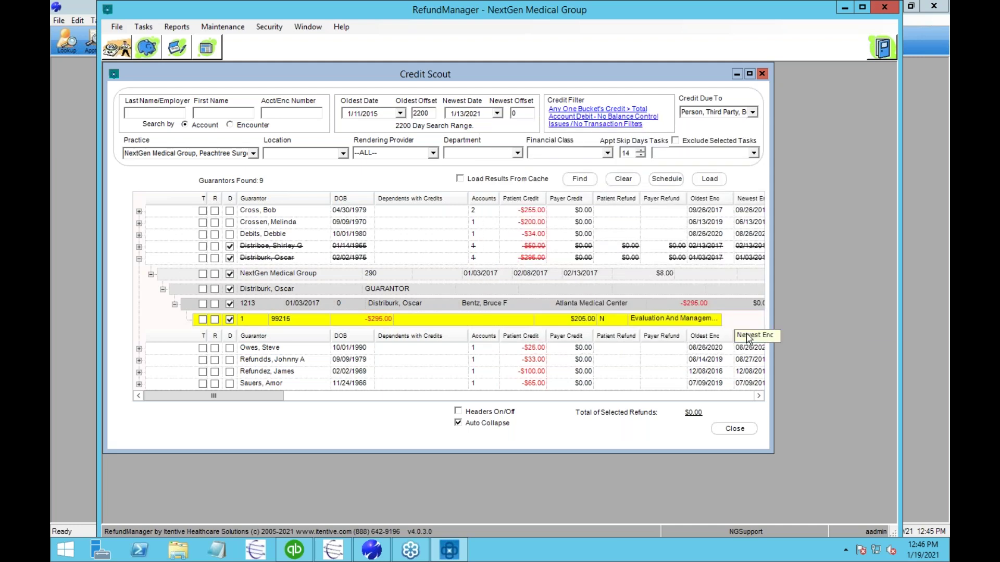
pyautogui.click(579, 179)
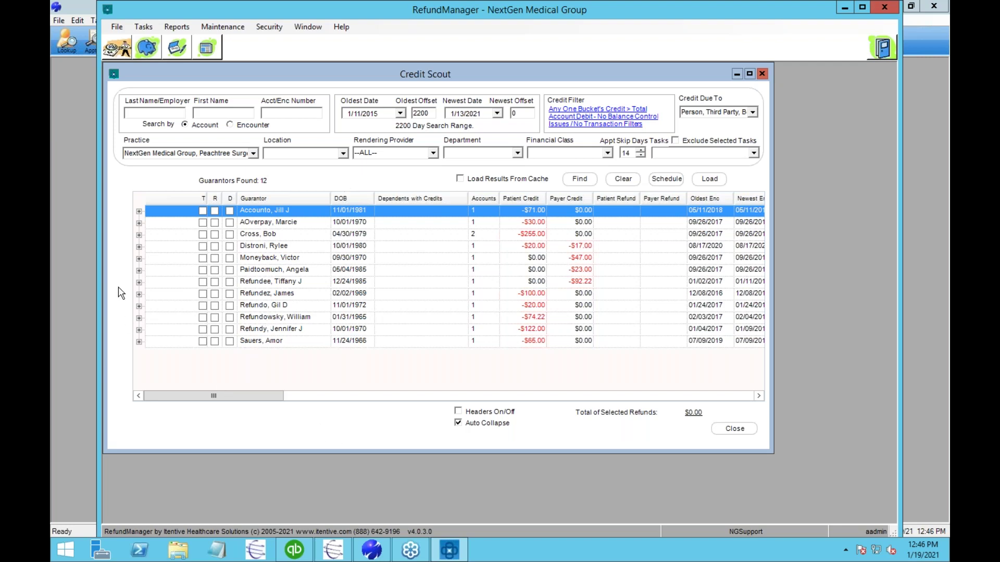
# Expand the guarantor with the $122.00 patient credit and all three encounters to show their charges
pyautogui.click(281, 330)
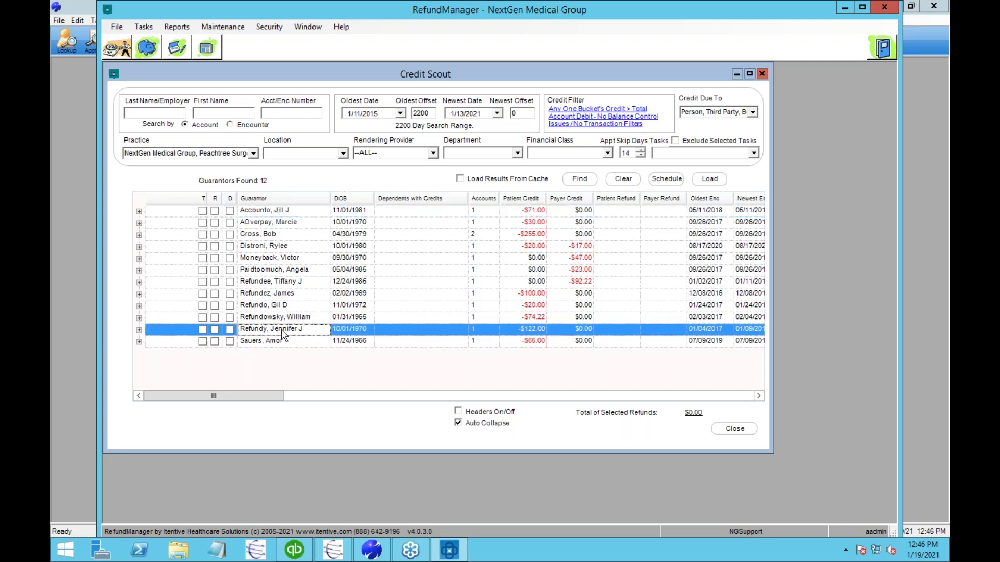
pyautogui.click(138, 330)
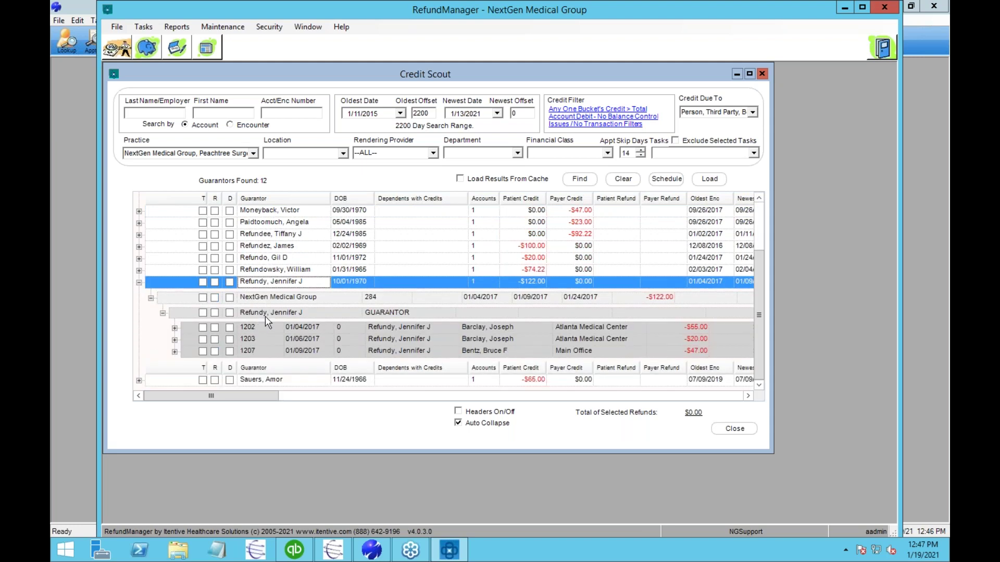
pyautogui.click(253, 330)
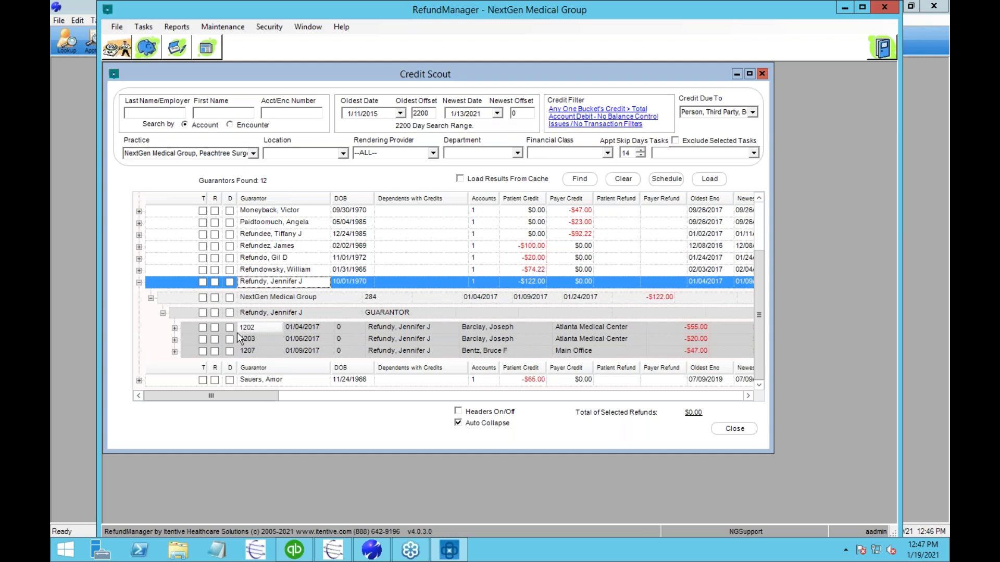
pyautogui.click(175, 352)
pyautogui.click(175, 339)
pyautogui.click(174, 328)
pyautogui.scroll(-2, 200, 283)
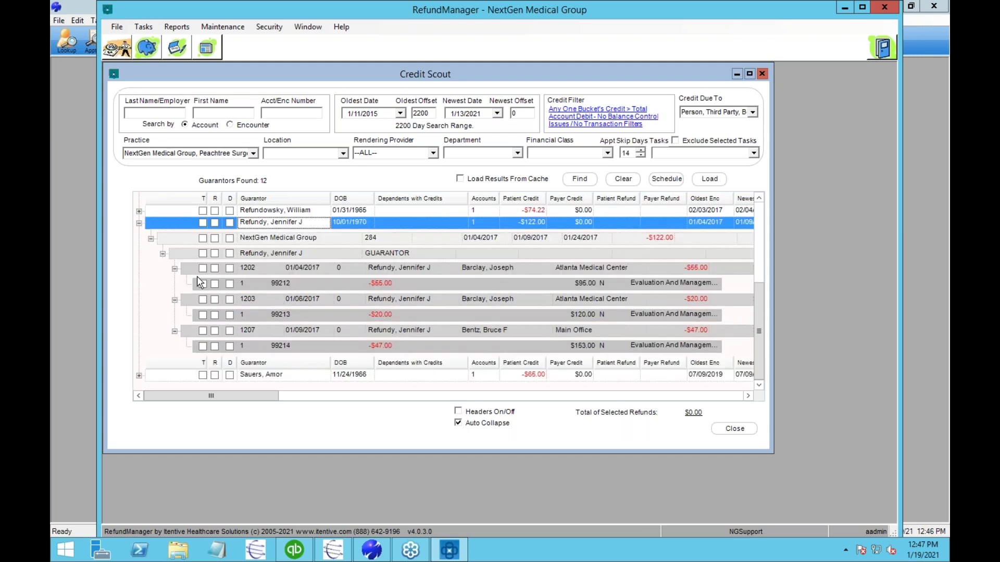
# Review the transactions of the 01/04/2017 encounter, including the patient cash payment, and return to the credit results
pyautogui.doubleClick(263, 271)
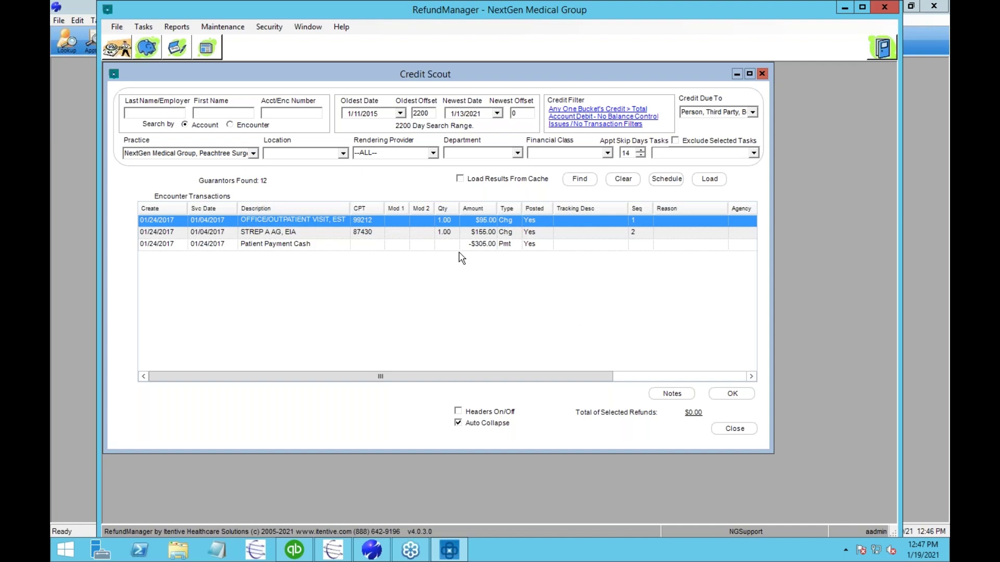
pyautogui.click(488, 248)
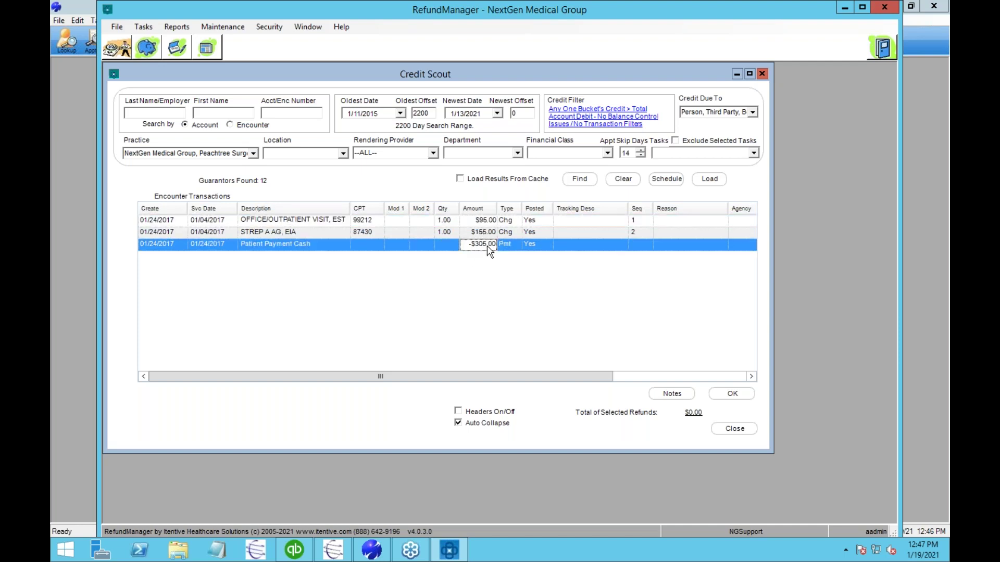
pyautogui.click(730, 397)
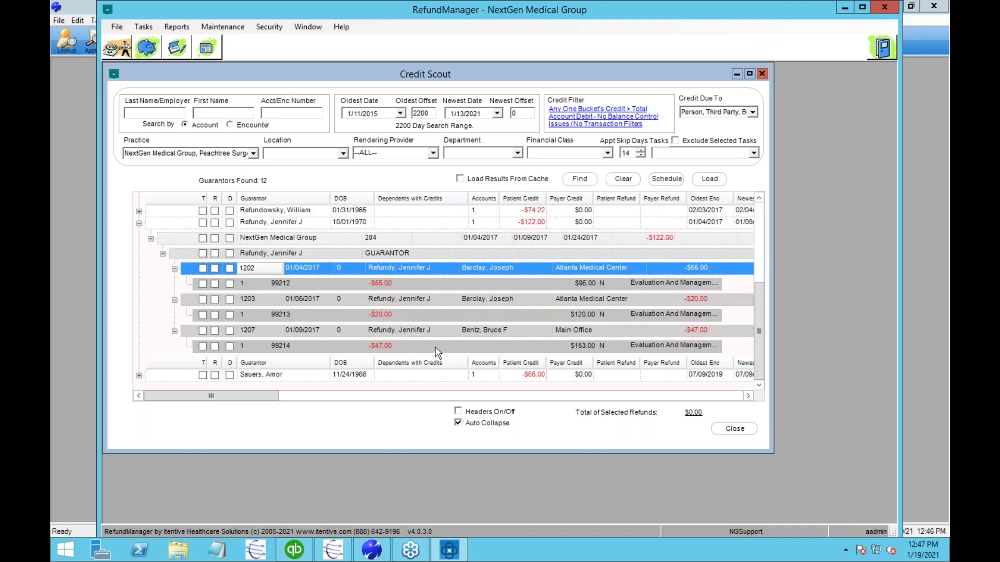
# Open the $122.00 guarantor's account summary, expand its encounters and payments to examine charge-level detail, and close it
pyautogui.rightClick(248, 228)
pyautogui.click(281, 261)
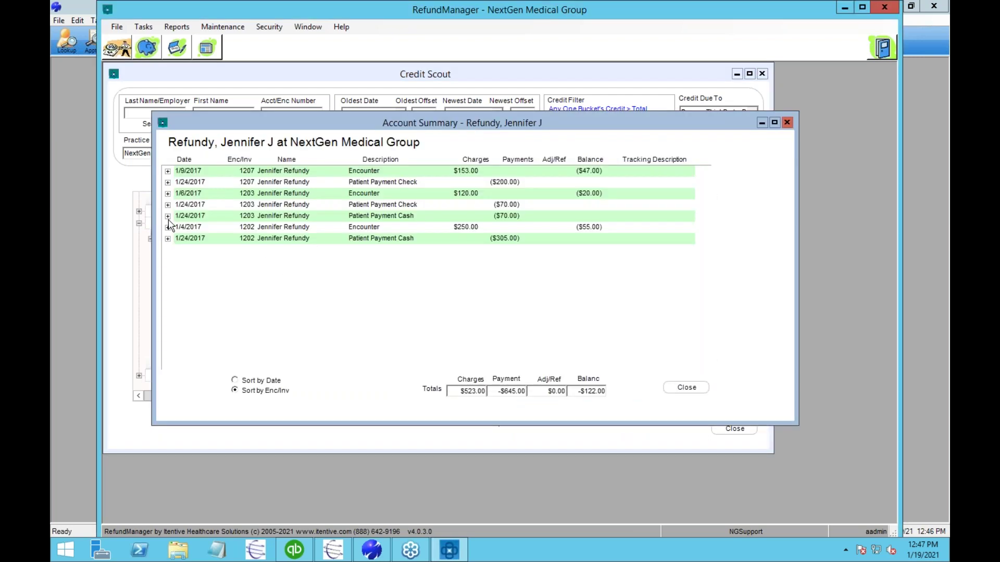
pyautogui.click(168, 227)
pyautogui.click(168, 216)
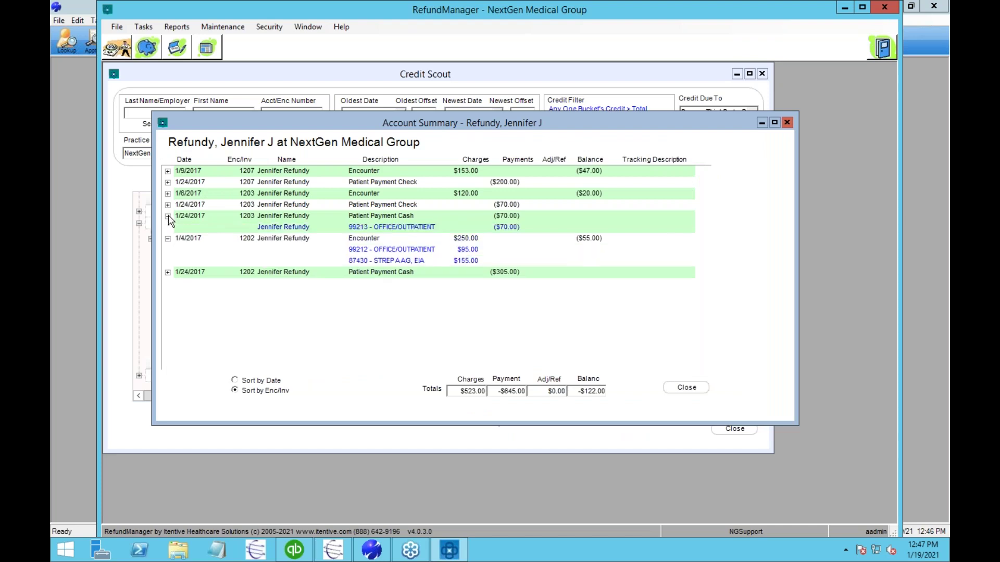
pyautogui.click(168, 204)
pyautogui.click(168, 193)
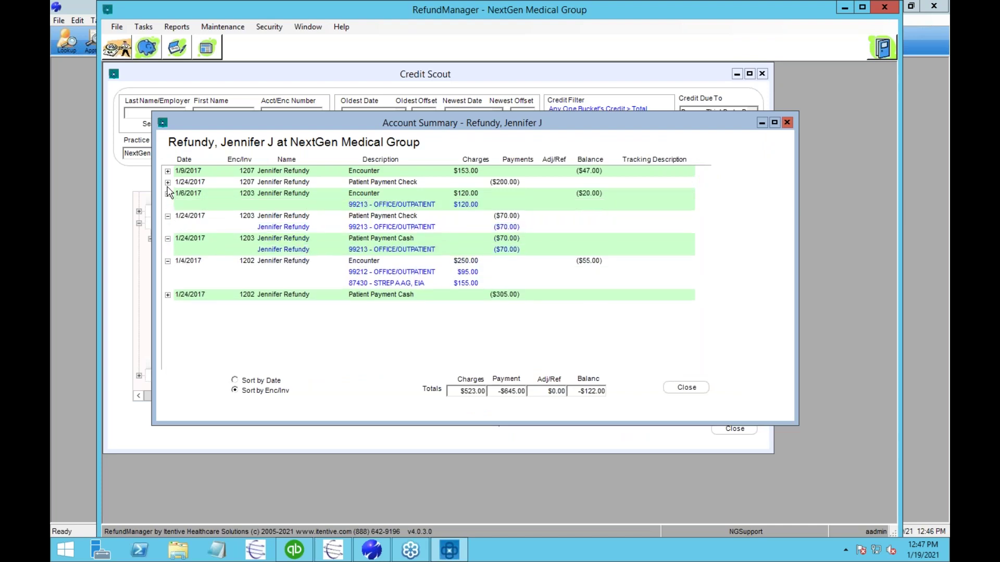
pyautogui.click(168, 182)
pyautogui.click(168, 171)
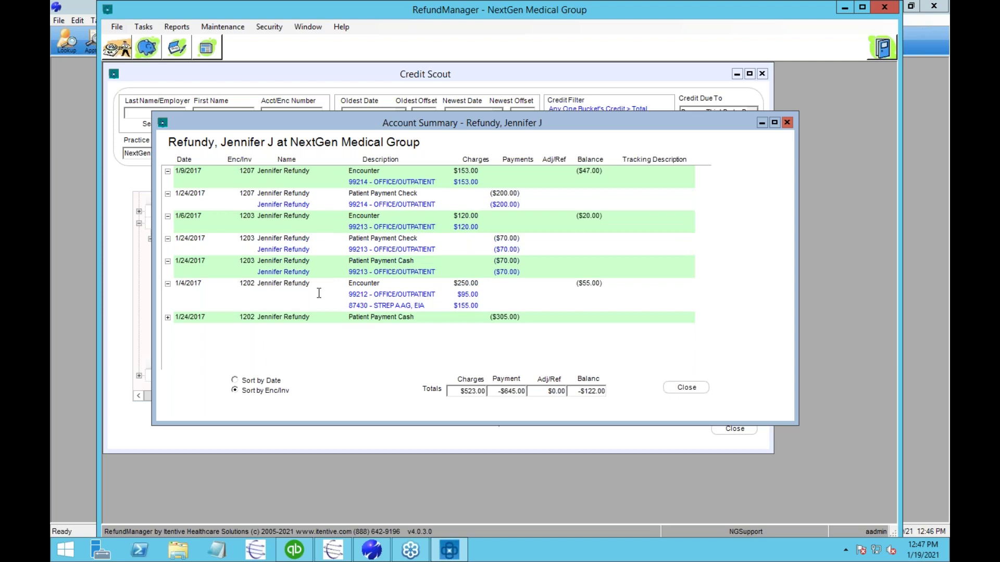
pyautogui.click(700, 392)
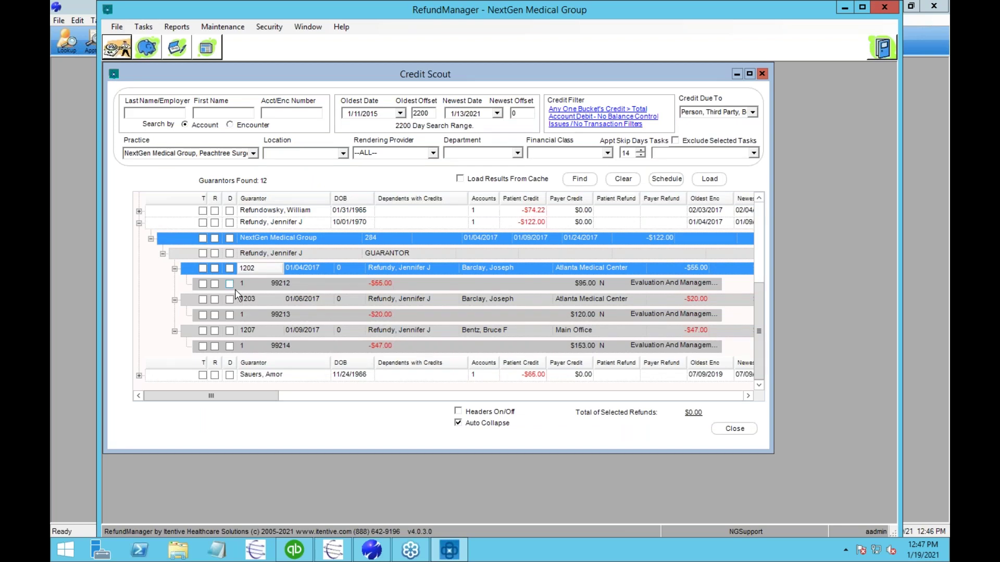
# Try marking individual encounters under the $122.00 guarantor for refund, and clear those refund selections
pyautogui.click(215, 223)
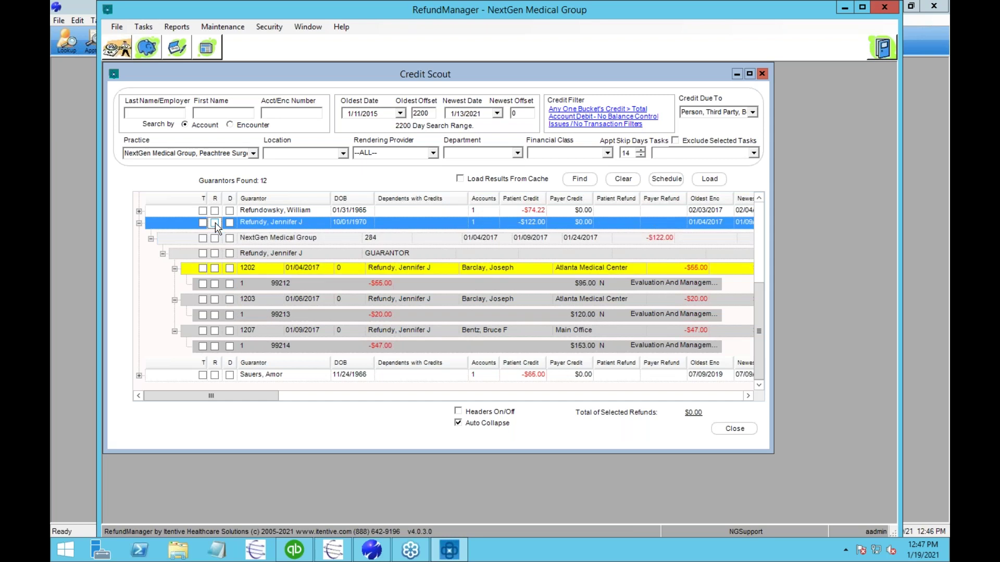
pyautogui.click(214, 223)
pyautogui.click(214, 269)
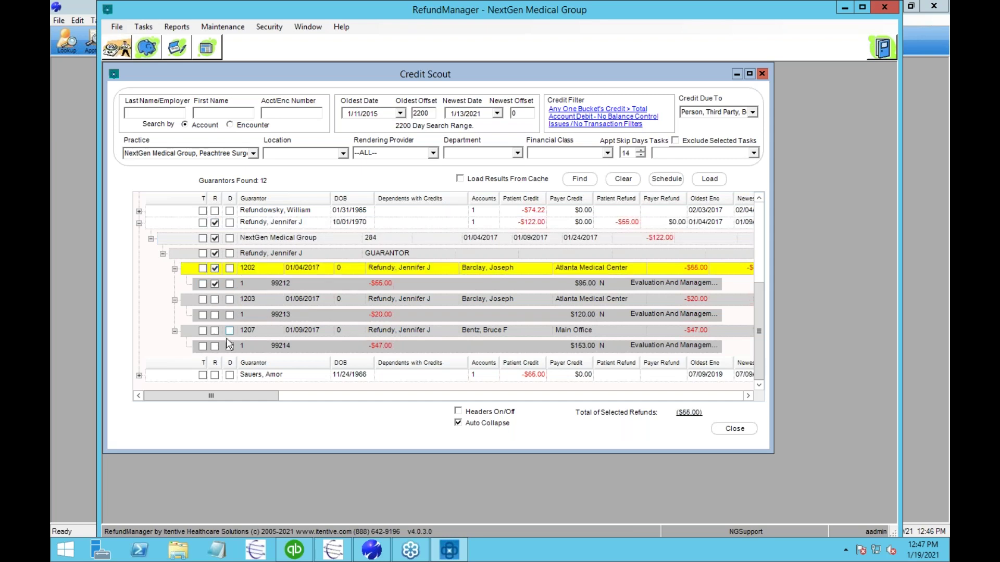
pyautogui.click(215, 268)
pyautogui.click(215, 300)
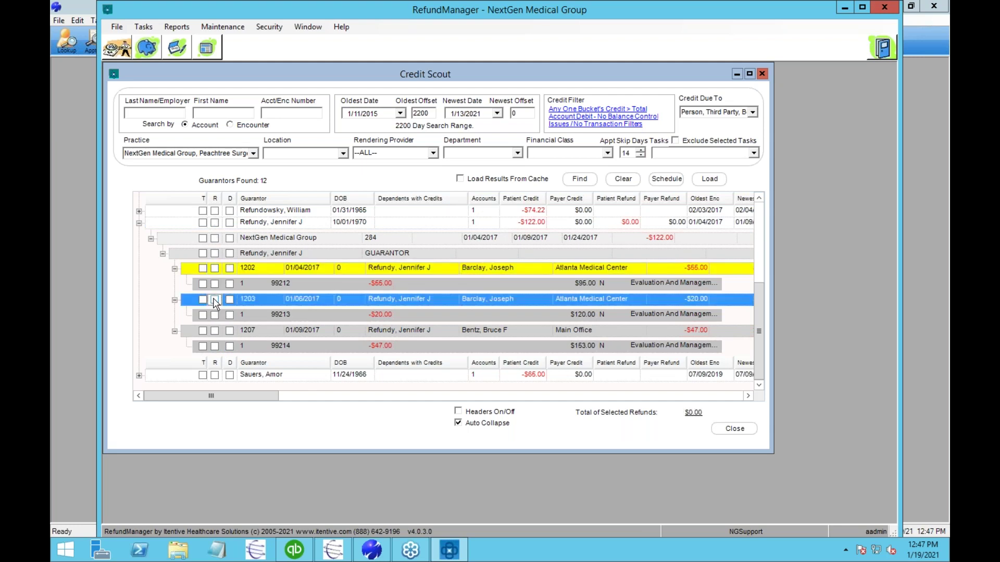
# Mark for refund the guarantors with the $122.00, $65.00 and $100.00 patient credits and the $92.22 and $23.00 payer credits
pyautogui.click(215, 223)
pyautogui.click(215, 222)
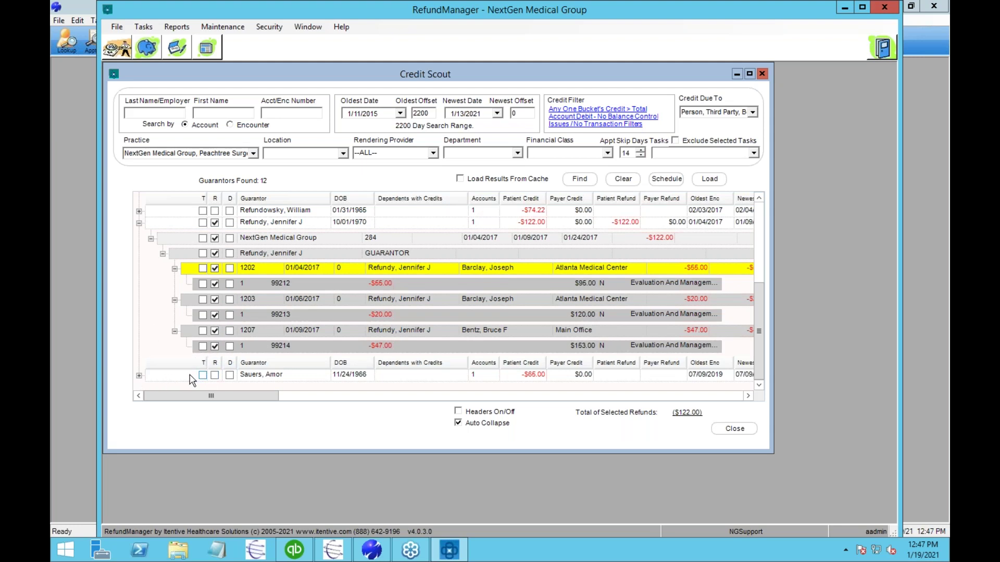
pyautogui.click(138, 376)
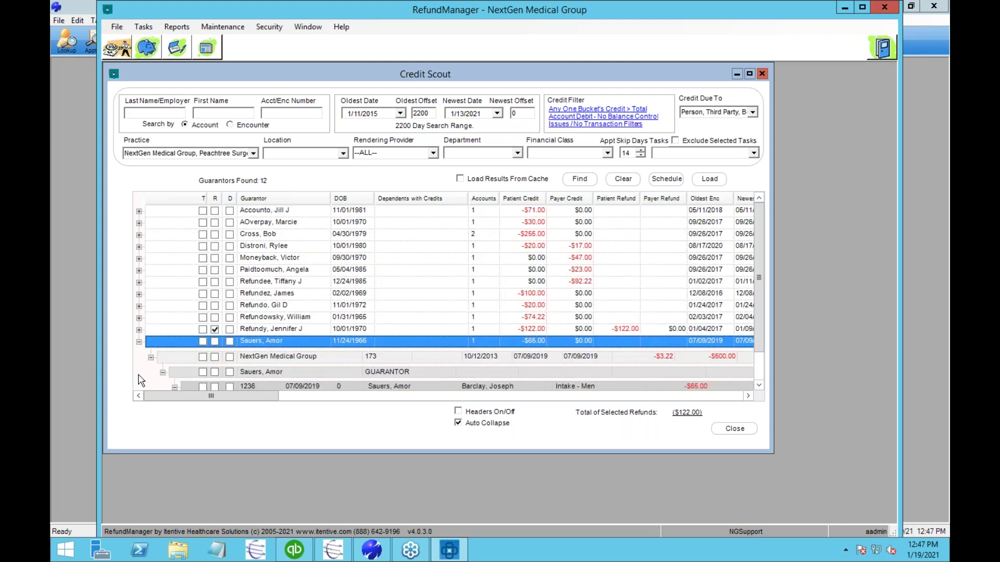
pyautogui.click(215, 341)
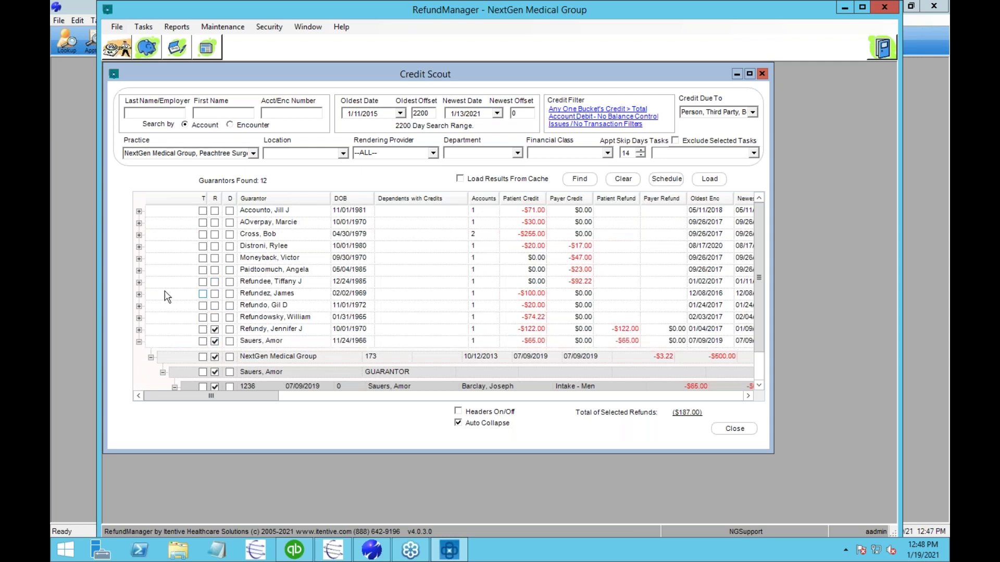
pyautogui.click(214, 293)
pyautogui.click(214, 282)
pyautogui.click(215, 270)
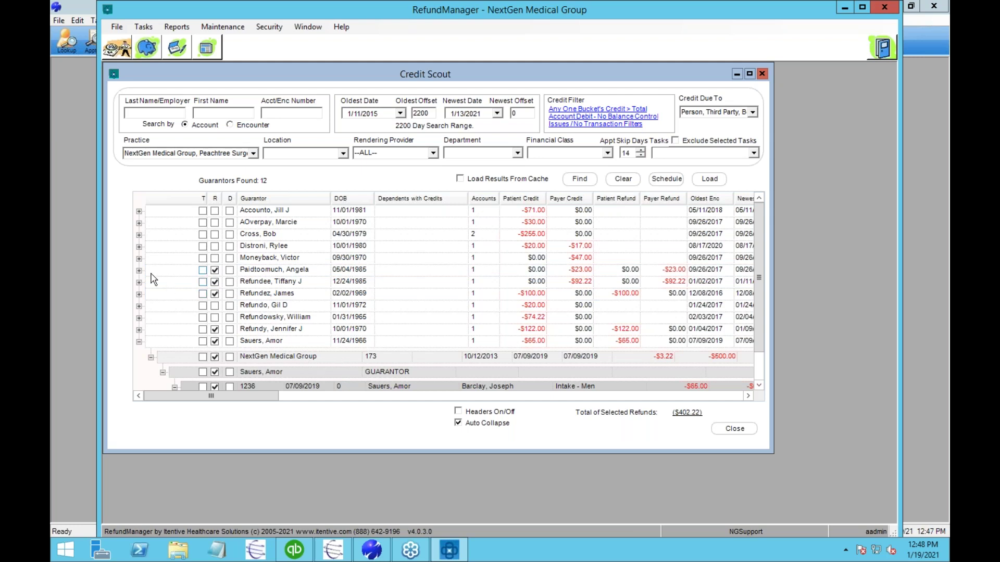
# Expand the guarantor with the $23.00 payer credit, examine the United Health One payer entry, and collapse the guarantor
pyautogui.click(371, 373)
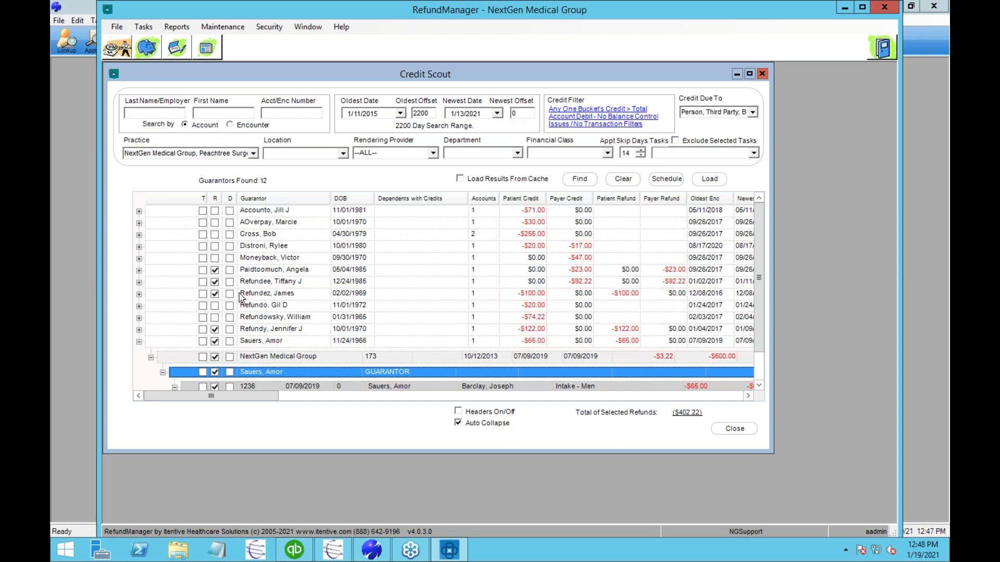
pyautogui.click(139, 270)
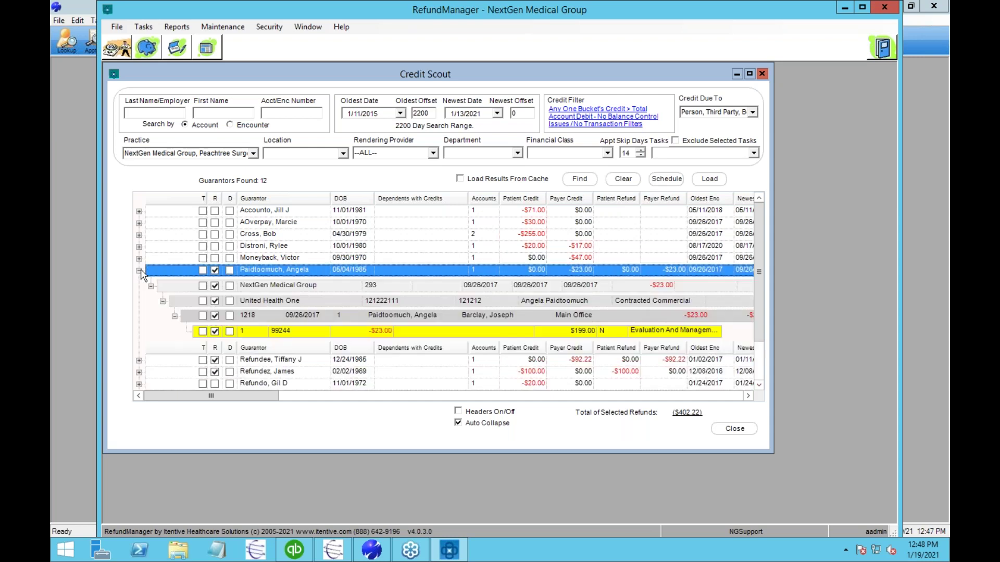
pyautogui.click(269, 301)
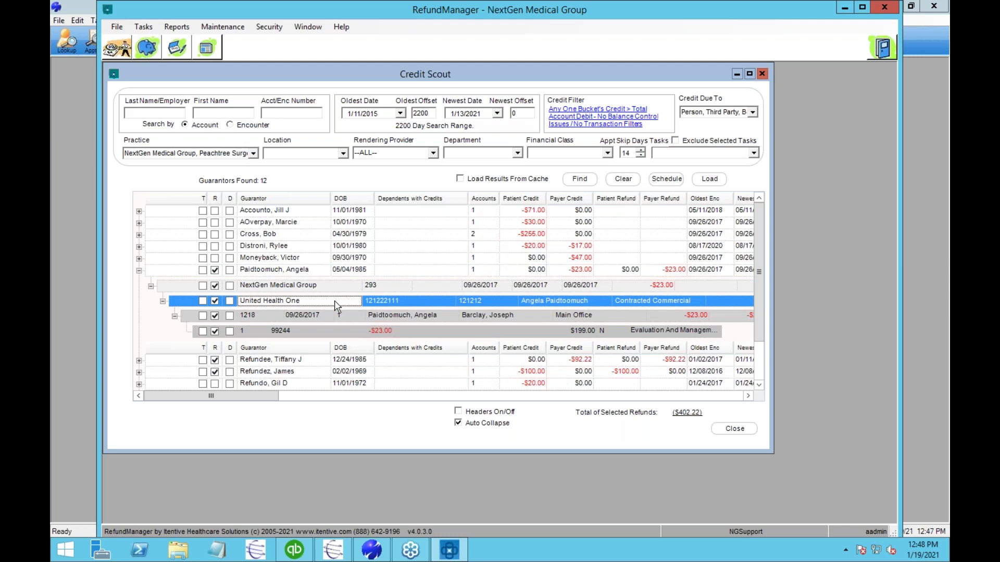
pyautogui.click(139, 270)
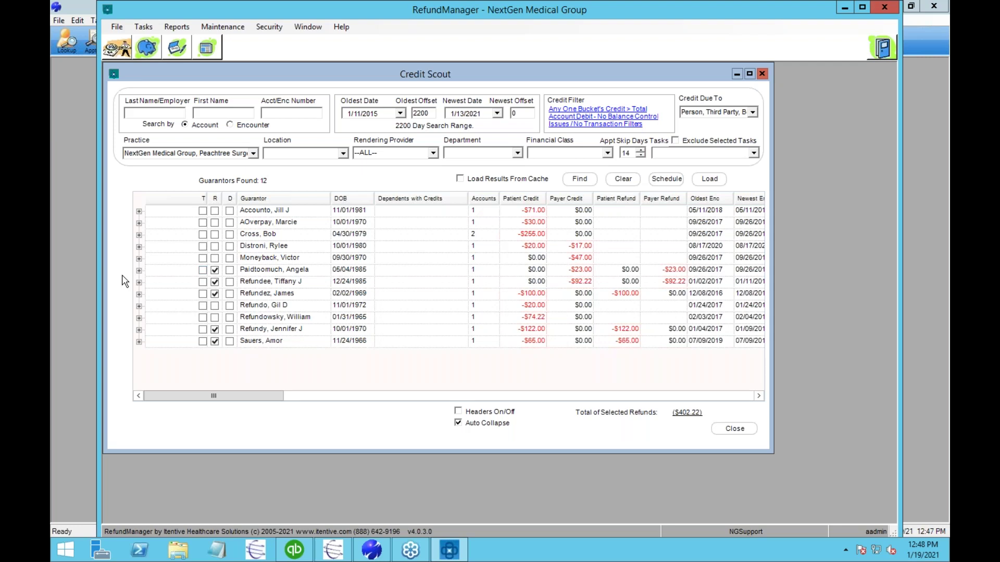
# Process the selected refunds with the Refund Patient and Refund Insurance codes, and close Credit Scout
pyautogui.rightClick(282, 278)
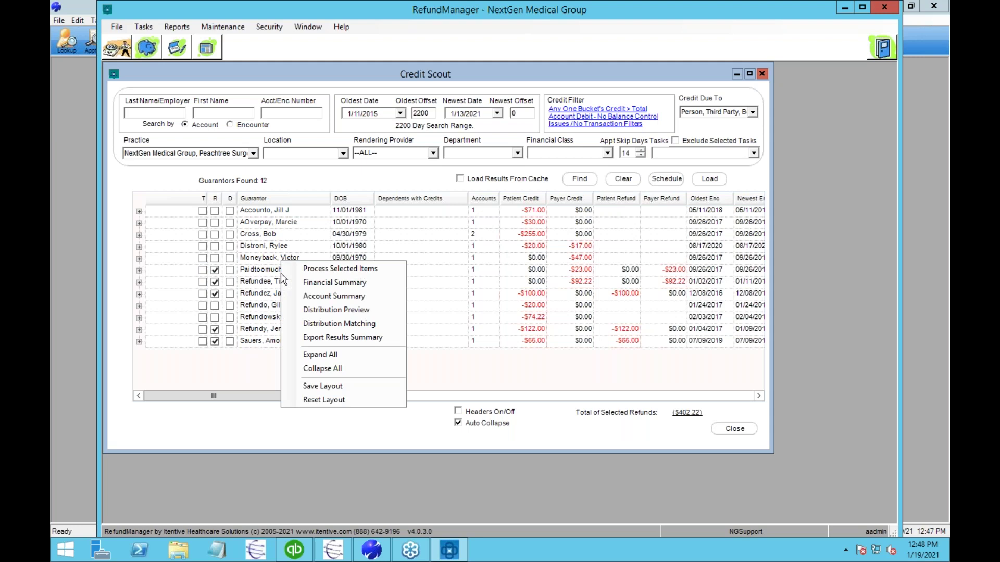
pyautogui.click(349, 269)
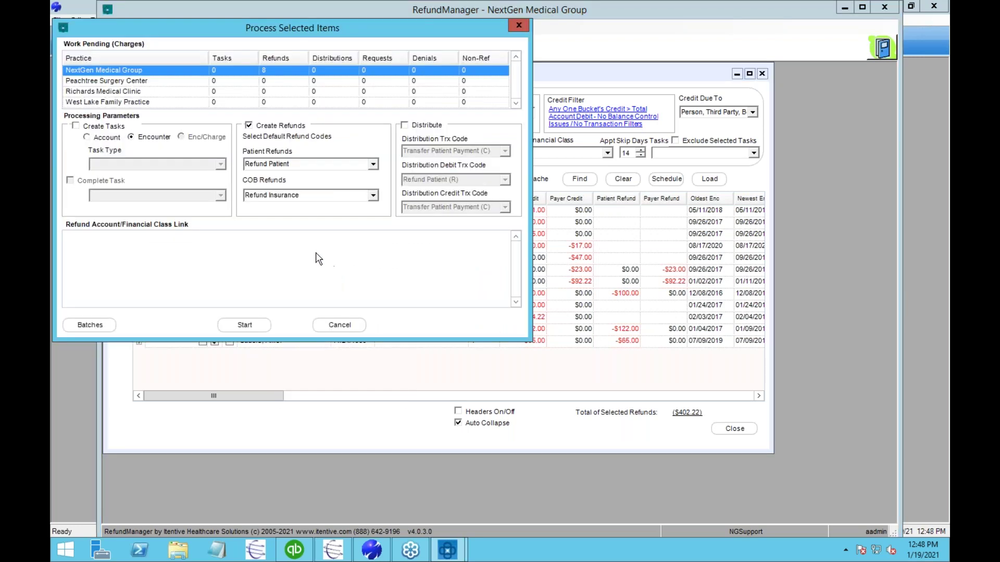
pyautogui.click(301, 164)
pyautogui.click(311, 195)
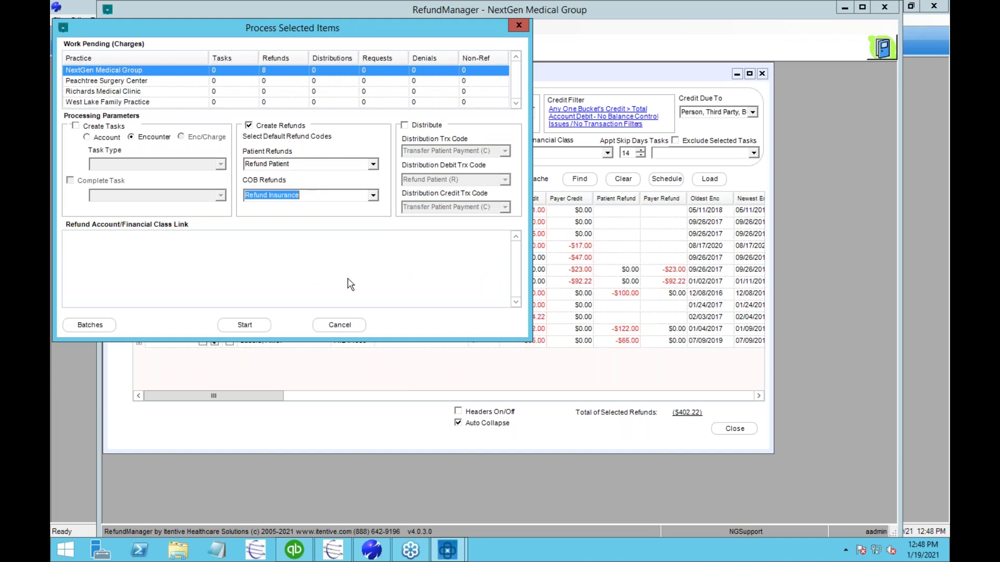
pyautogui.click(246, 325)
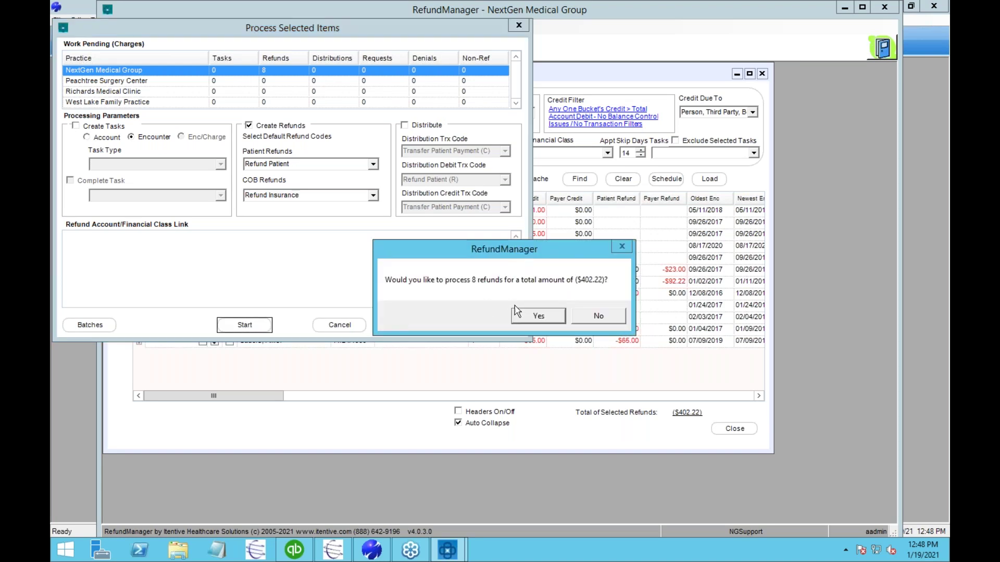
pyautogui.click(532, 316)
pyautogui.click(566, 327)
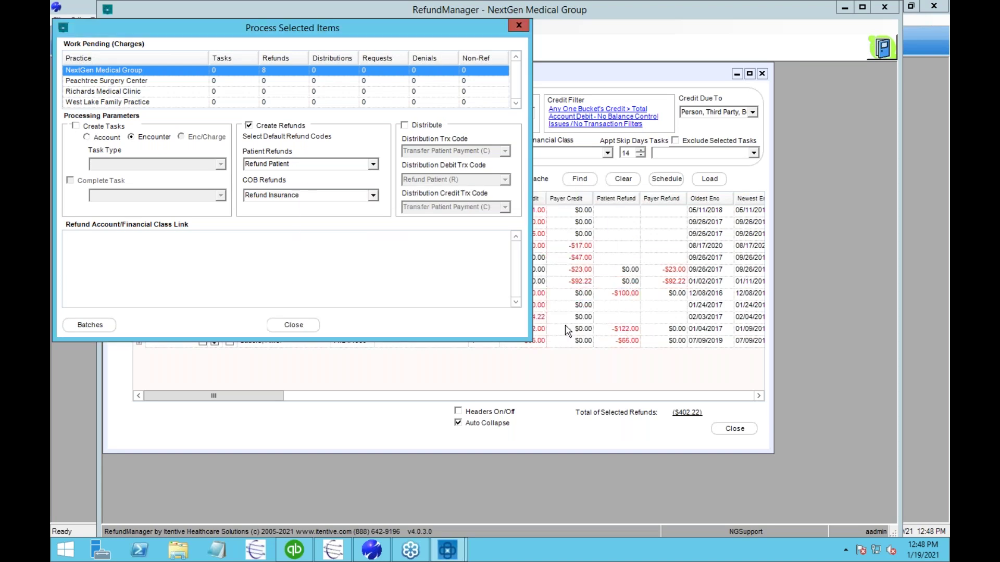
pyautogui.click(298, 325)
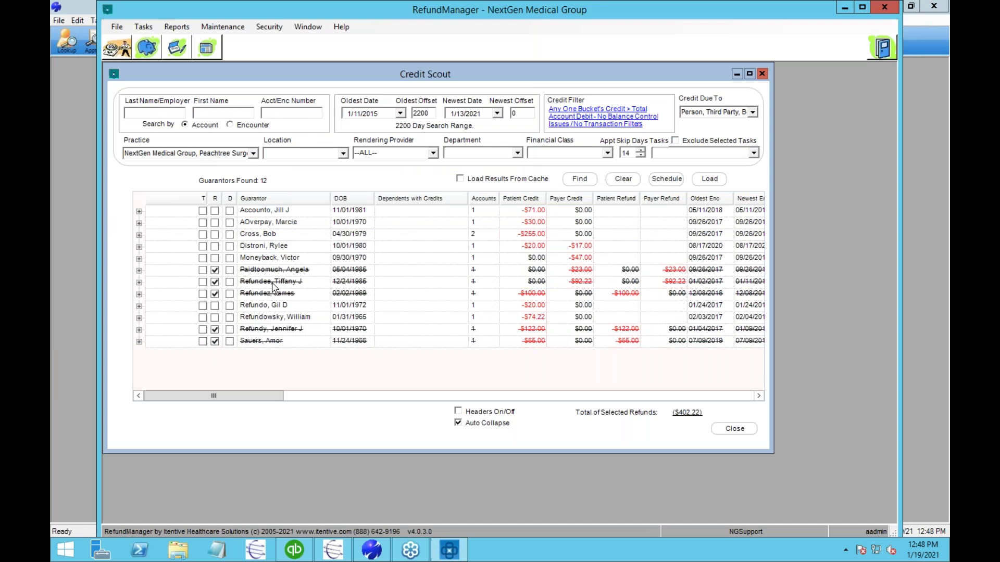
pyautogui.click(734, 428)
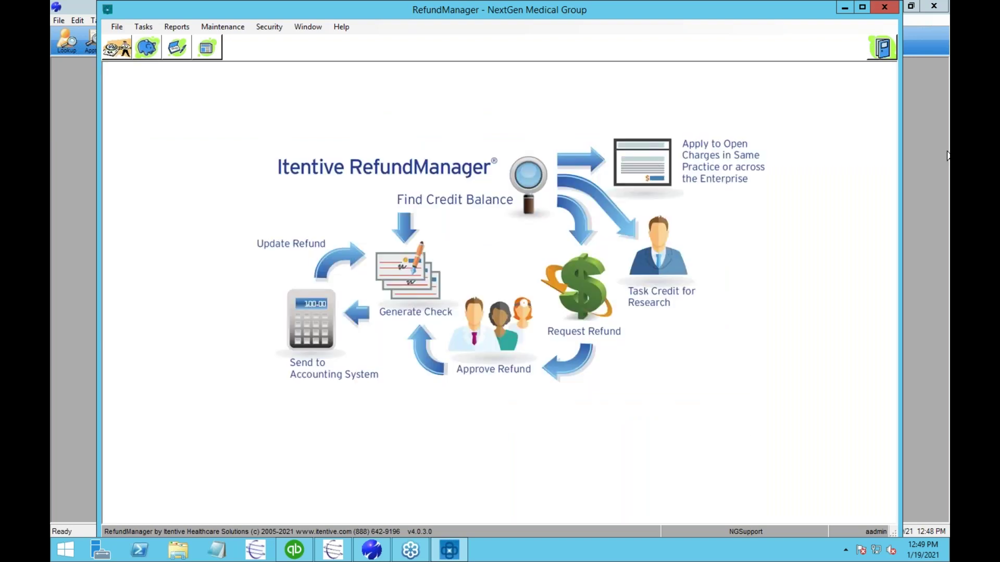
# Switch to NextGen, open the transaction ledger of Demo Batch NMG, and set the batch header's total adjusted to -402.22
pyautogui.click(884, 7)
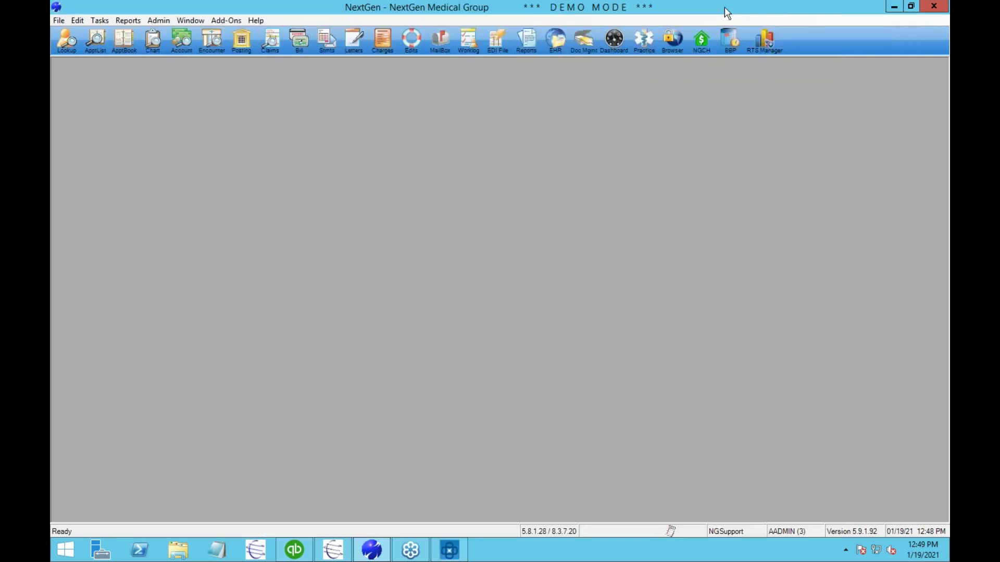
pyautogui.click(241, 42)
pyautogui.click(293, 225)
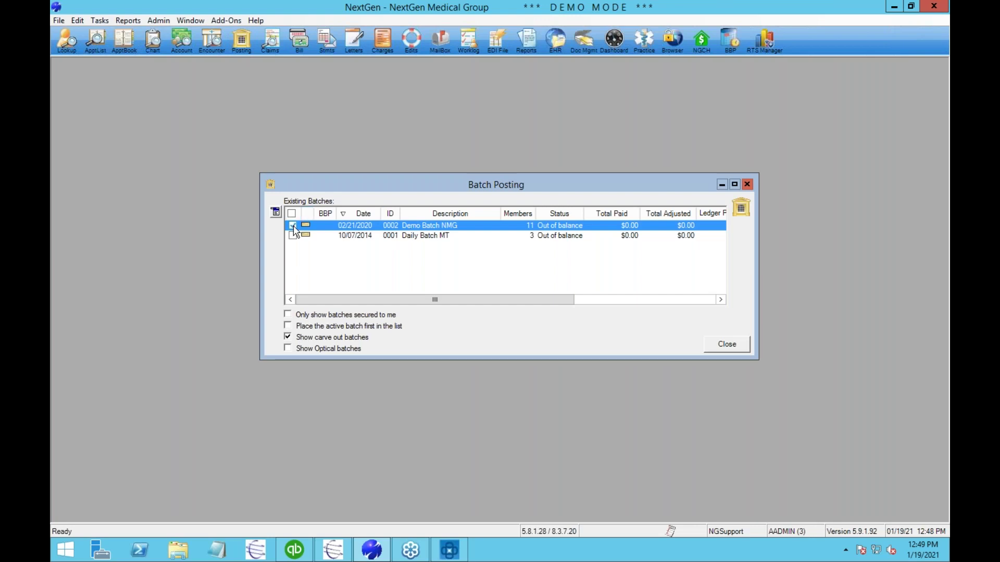
pyautogui.rightClick(395, 225)
pyautogui.click(440, 308)
pyautogui.click(211, 427)
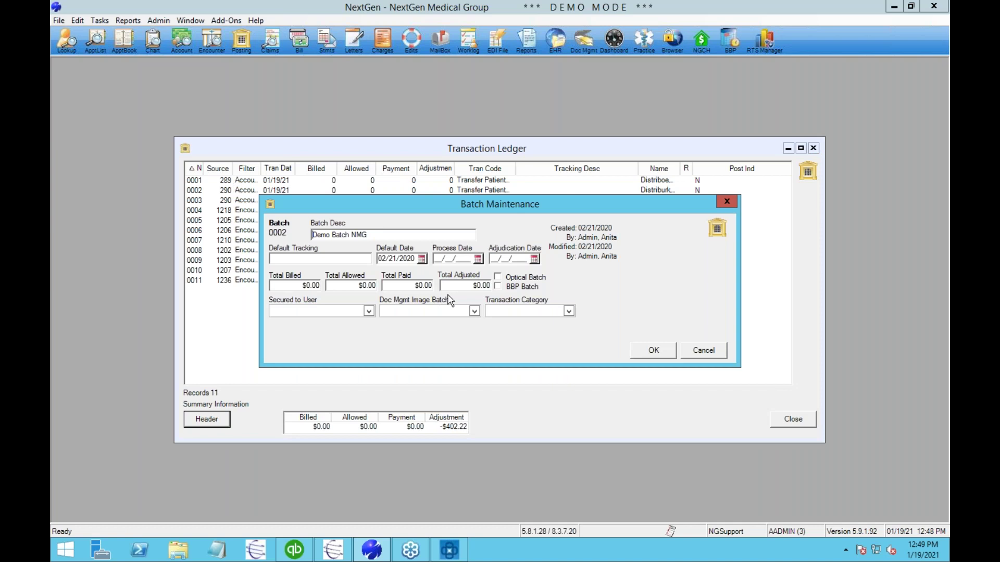
pyautogui.click(454, 284)
pyautogui.press('BackSpace')
pyautogui.write('-402.22')
pyautogui.click(660, 351)
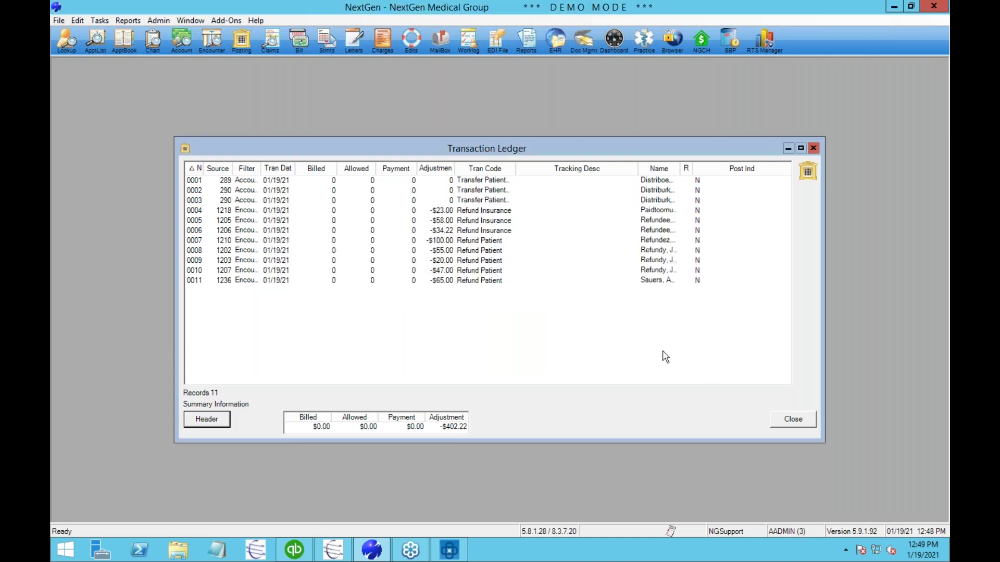
# Close the transaction ledger and post Demo Batch NMG
pyautogui.click(791, 419)
pyautogui.rightClick(447, 226)
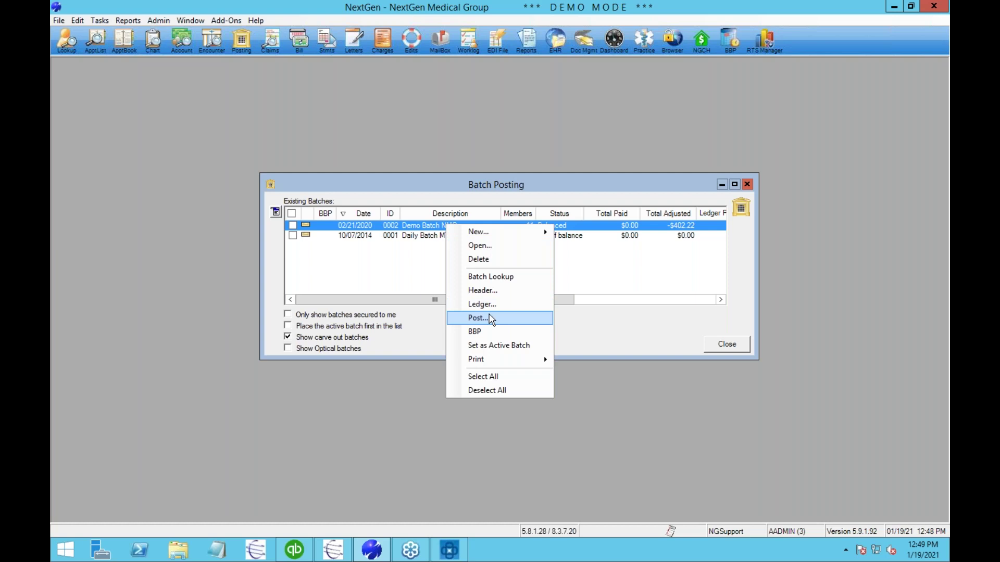
pyautogui.click(491, 319)
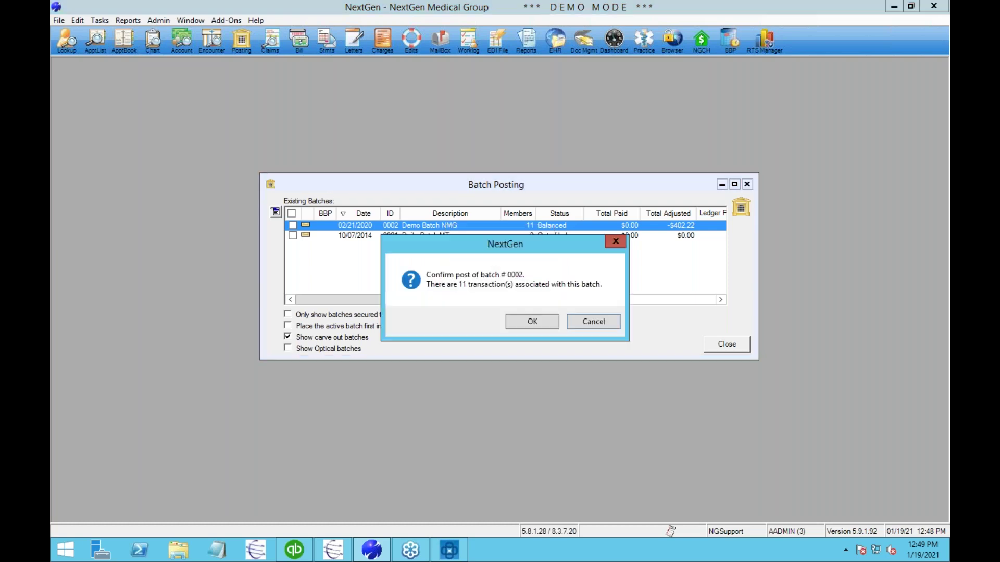
pyautogui.click(547, 319)
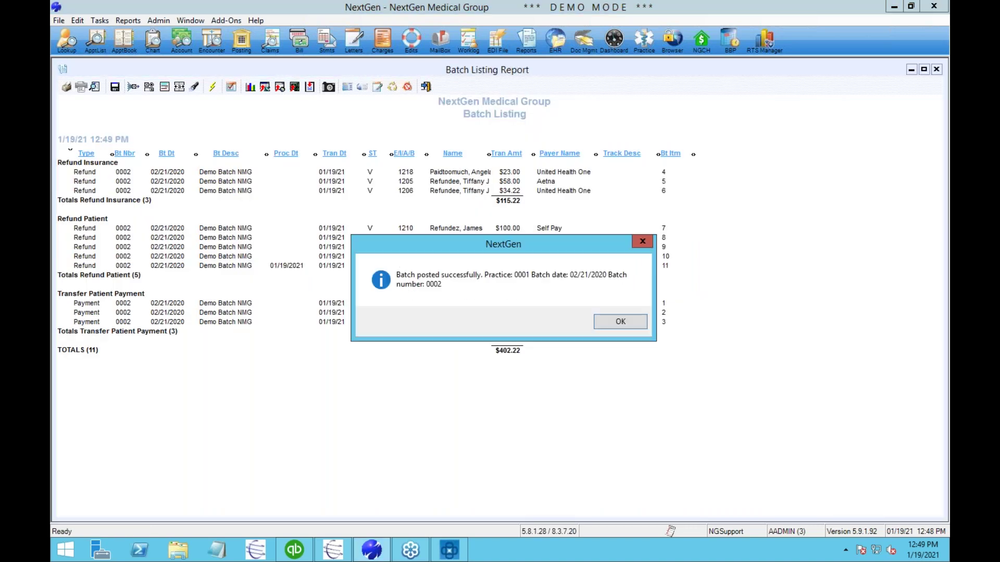
pyautogui.click(624, 319)
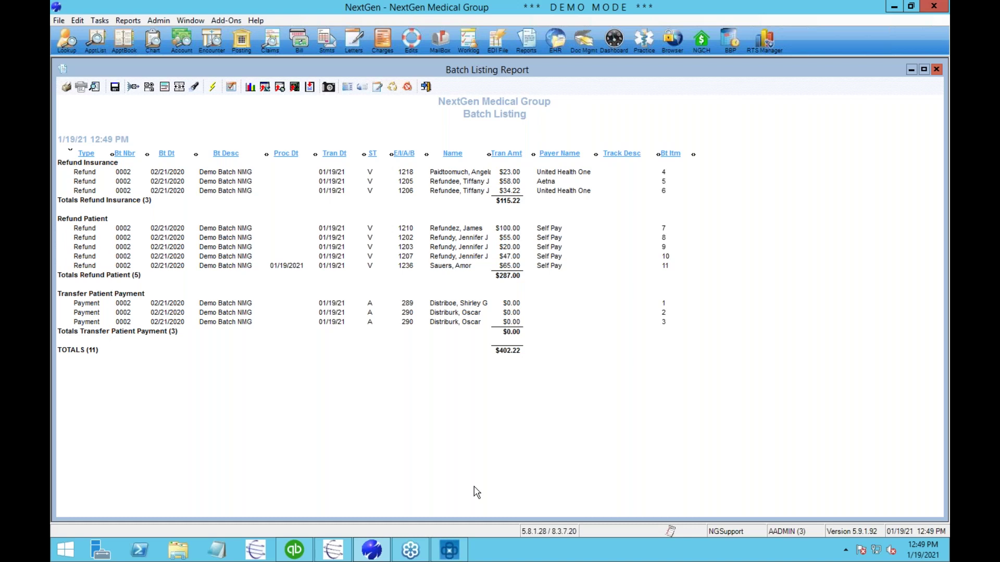
# Switch to RefundManager and use Batch Detective to find NextGen Medical Group refund batches with a start date of 01/01/2020
pyautogui.moveTo(451, 550)
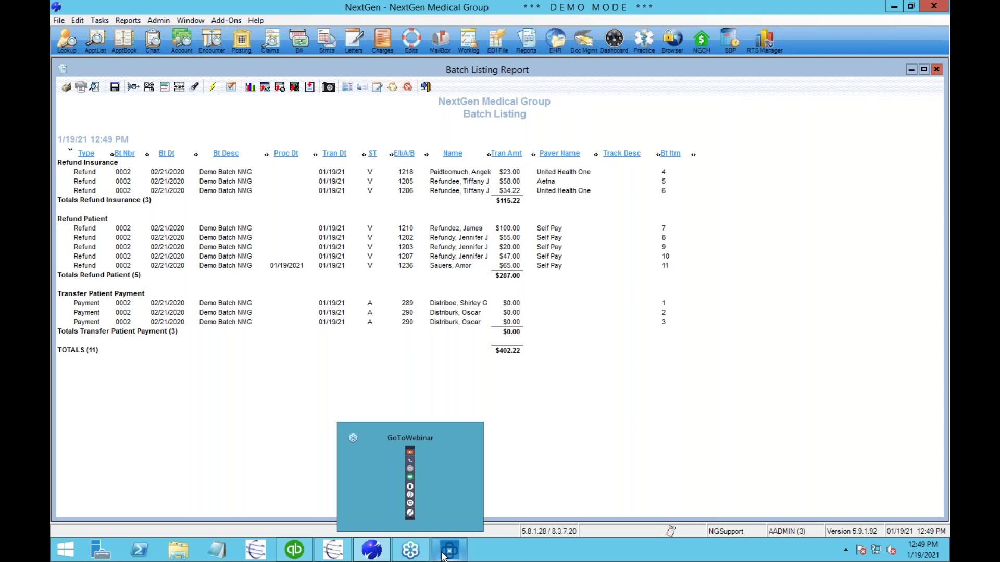
pyautogui.click(443, 528)
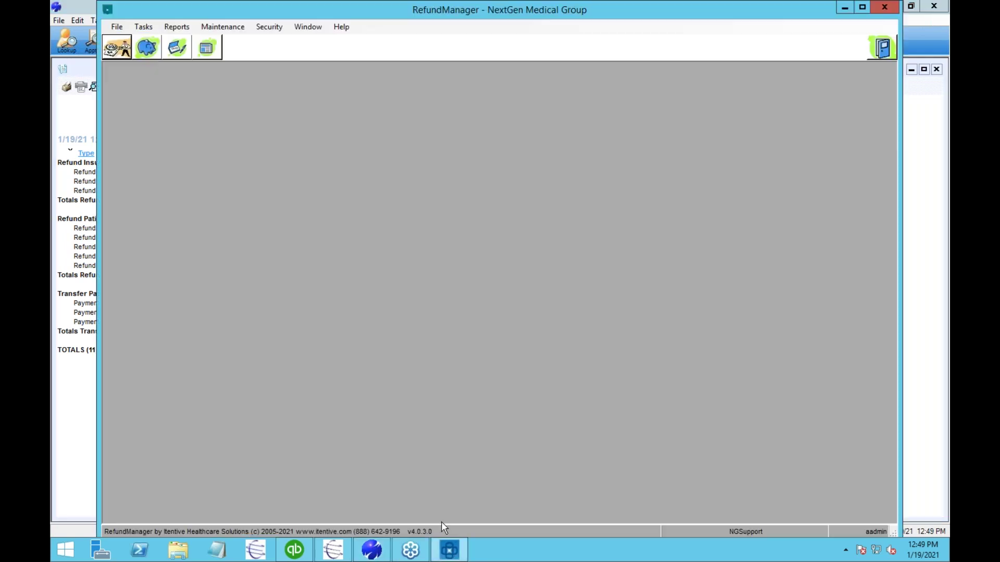
pyautogui.click(146, 47)
pyautogui.click(418, 213)
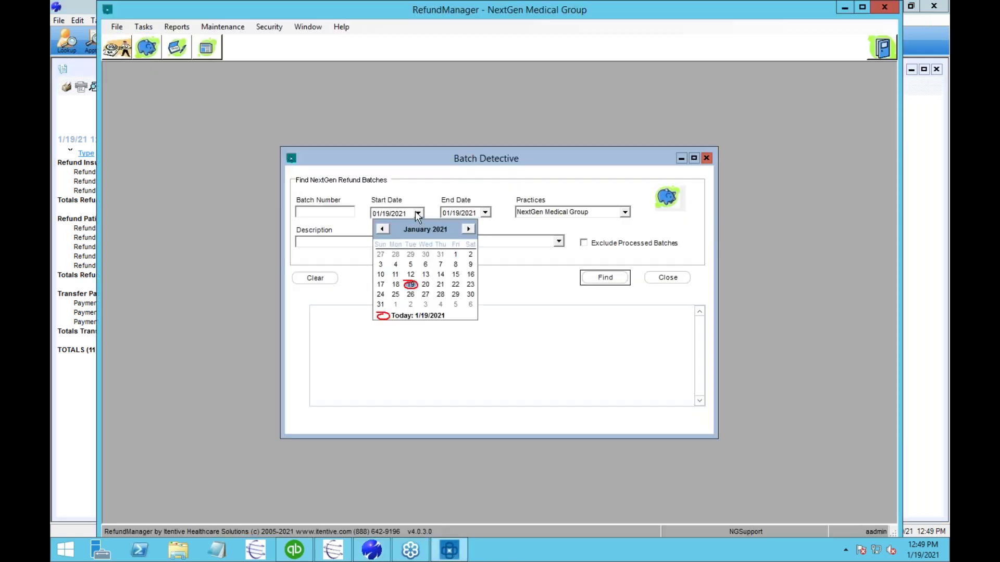
pyautogui.click(382, 229)
pyautogui.click(382, 229)
pyautogui.click(382, 229)
pyautogui.click(382, 229)
pyautogui.click(382, 229)
pyautogui.click(382, 229)
pyautogui.click(426, 255)
pyautogui.click(587, 280)
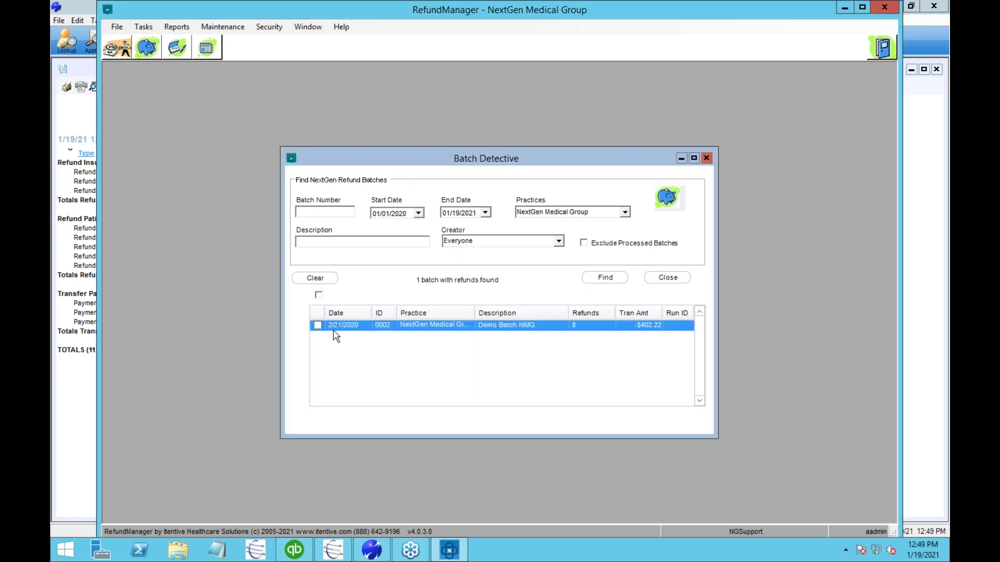
# Select Demo Batch NMG and export its refunds with the proposed check consolidation and run description
pyautogui.click(318, 326)
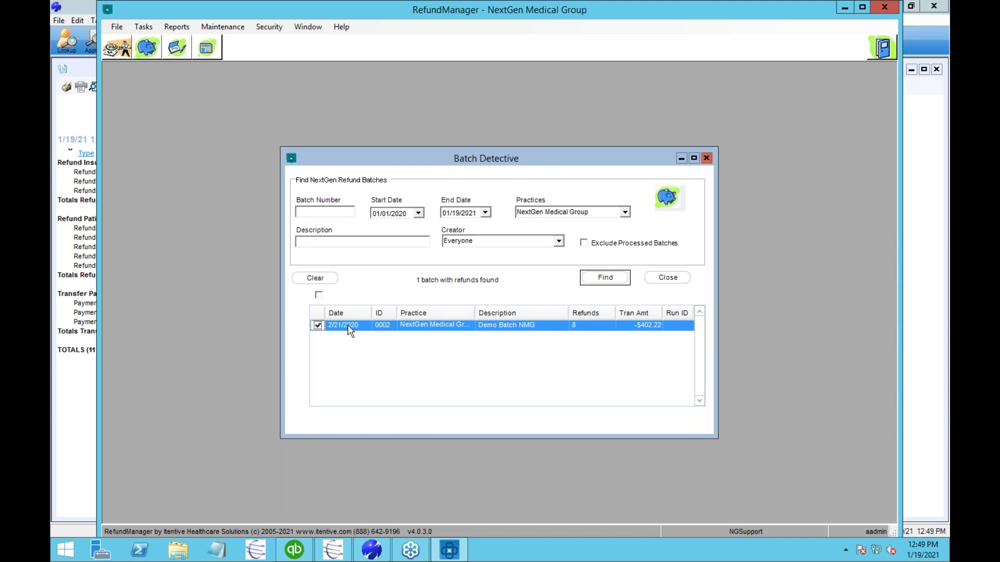
pyautogui.rightClick(450, 328)
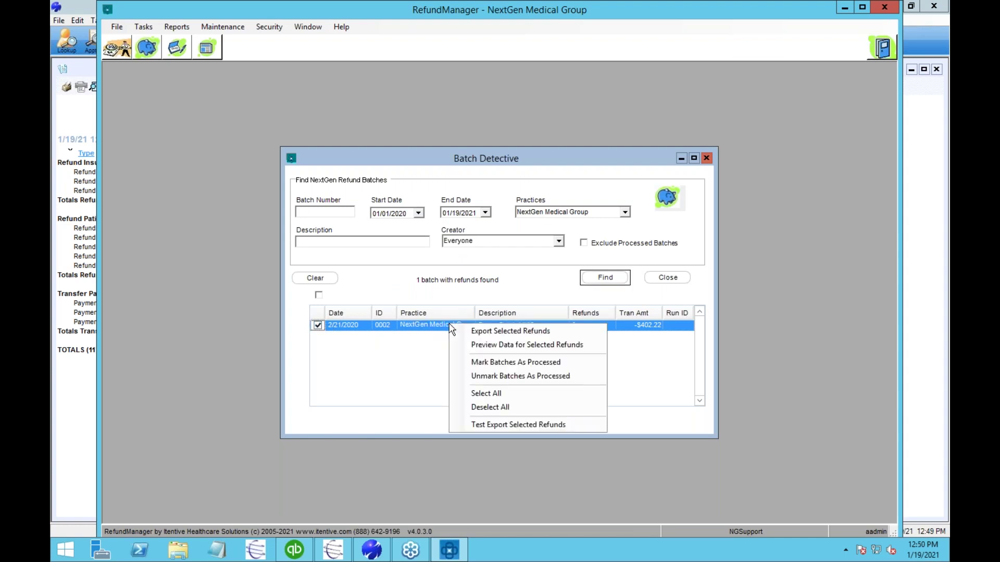
pyautogui.click(562, 333)
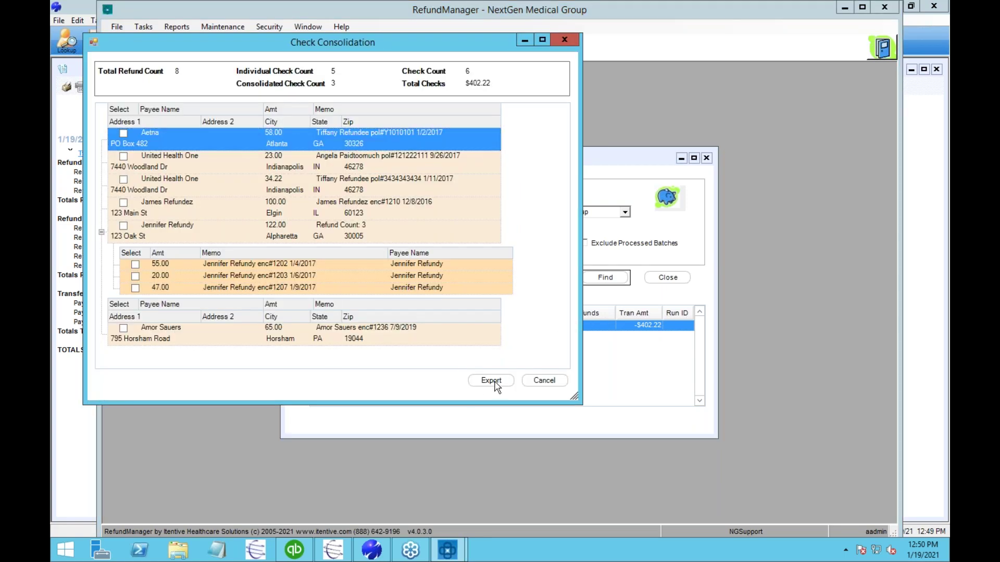
pyautogui.click(491, 381)
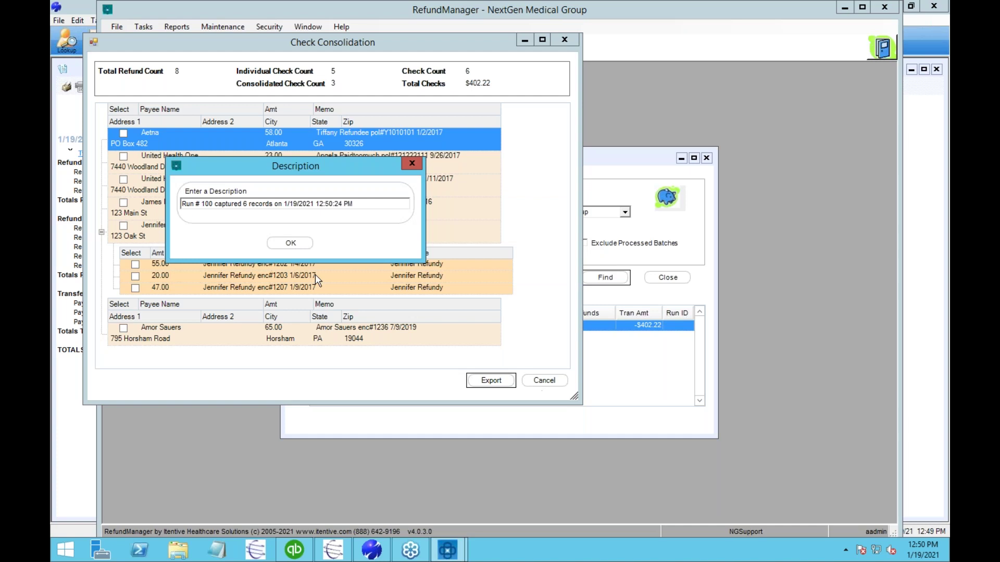
pyautogui.click(289, 243)
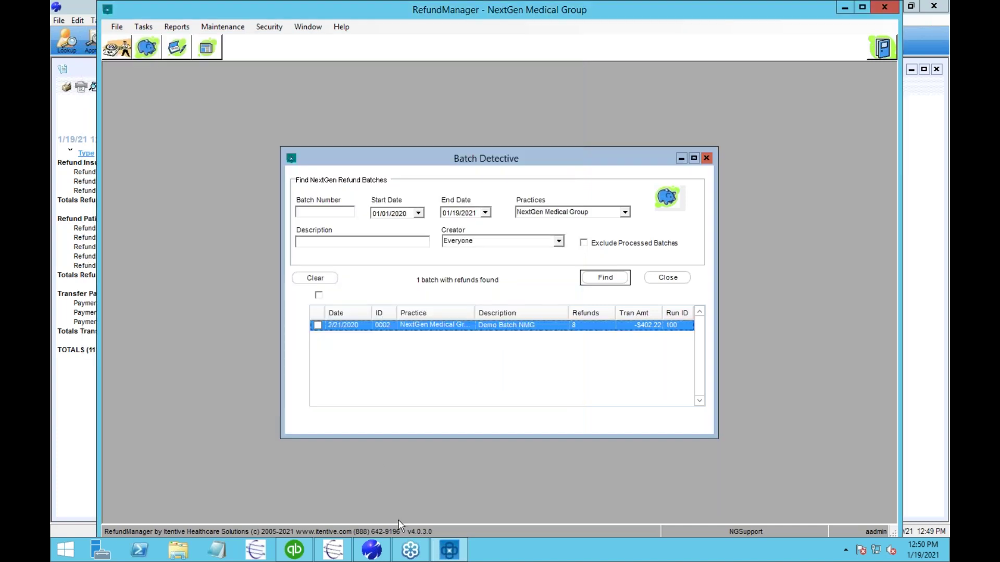
# Switch to QuickBooks, open Write Checks for the Practice Checking Account, and examine the exported refund checks
pyautogui.click(293, 552)
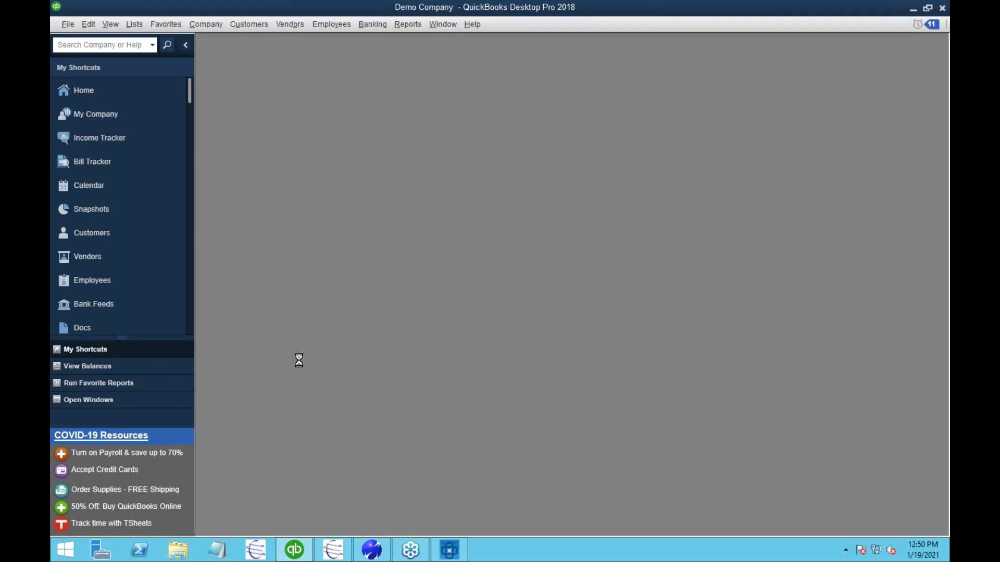
pyautogui.hotkey('ctrl', 'w')
pyautogui.click(233, 90)
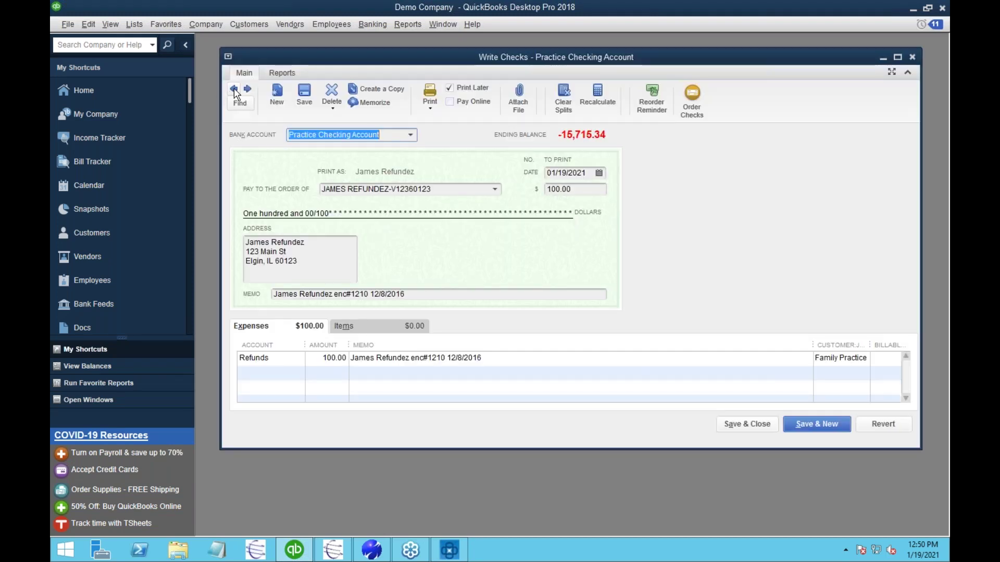
pyautogui.click(233, 90)
pyautogui.click(233, 89)
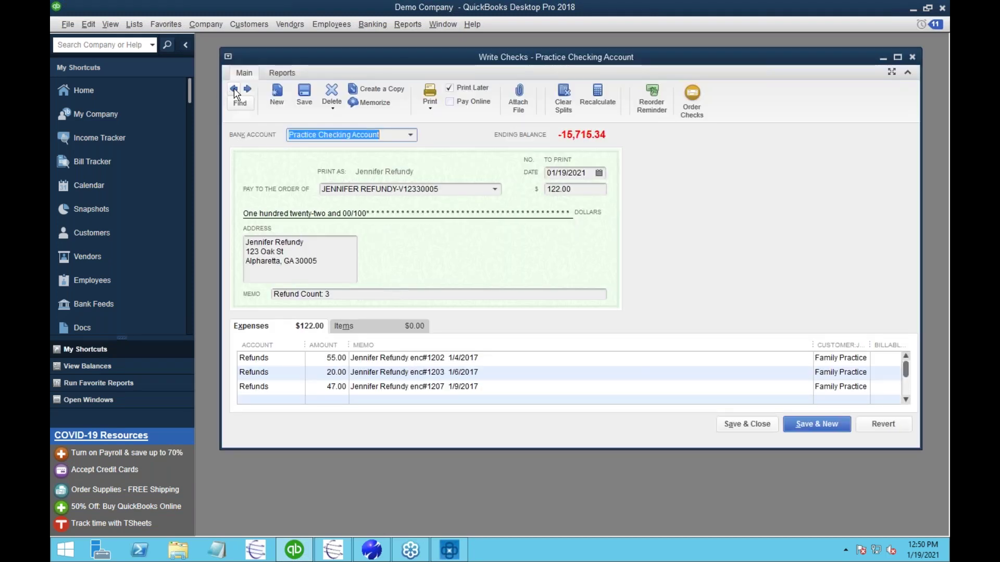
pyautogui.click(248, 89)
pyautogui.click(247, 89)
pyautogui.click(247, 89)
# Print all pending refund checks in voucher style starting at check number 1106, saving the output as demo
pyautogui.click(430, 102)
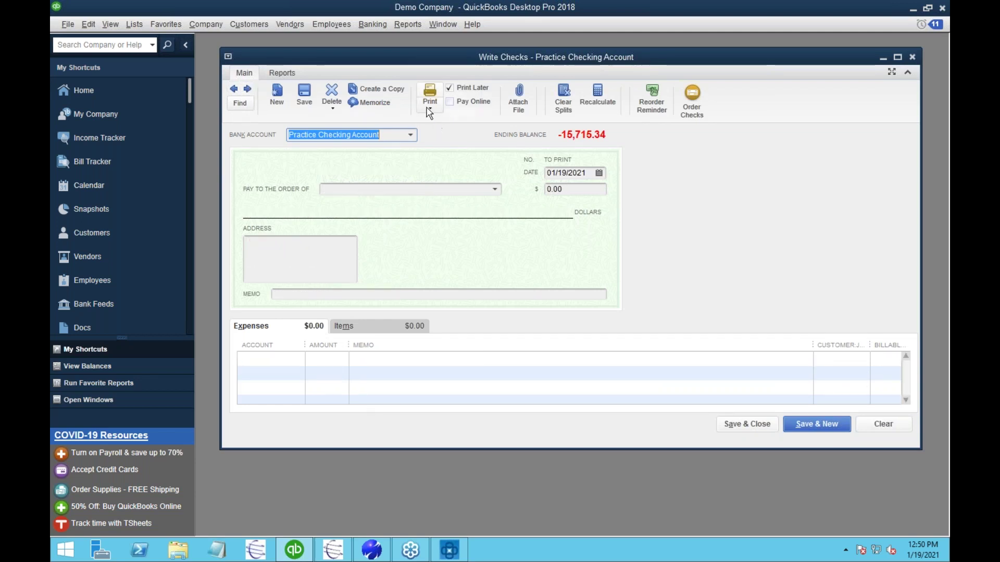
pyautogui.click(430, 133)
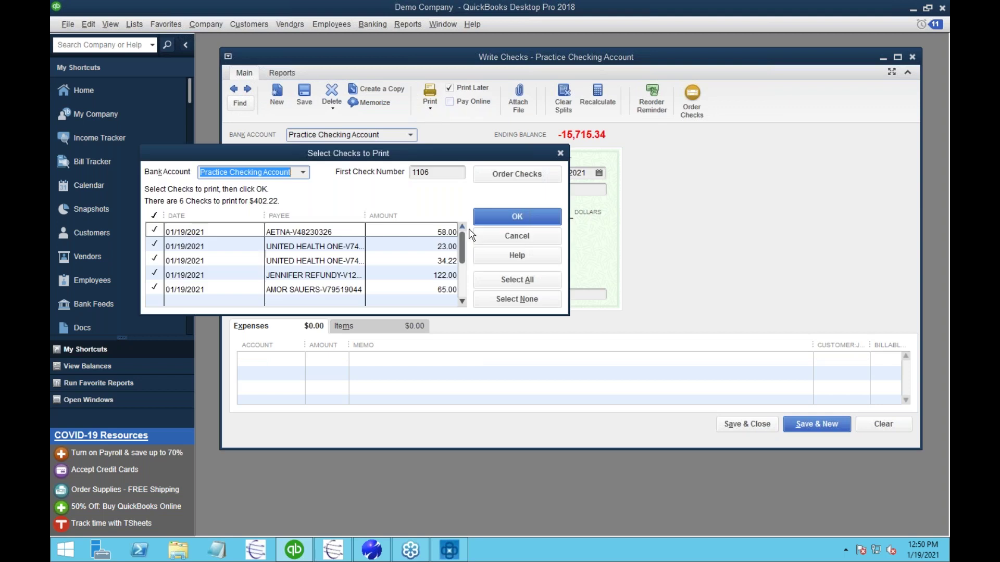
pyautogui.click(496, 216)
pyautogui.click(520, 224)
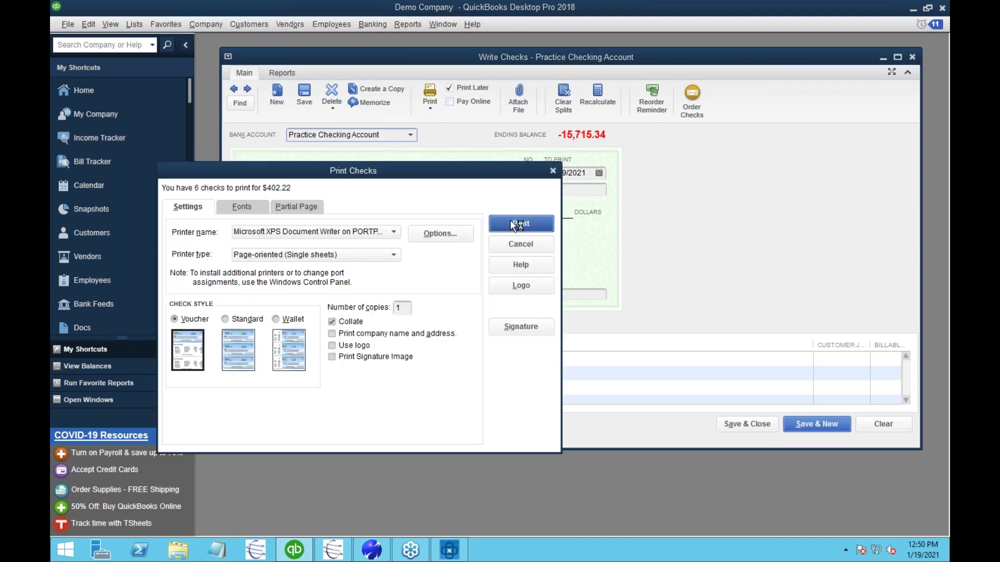
pyautogui.write('demo')
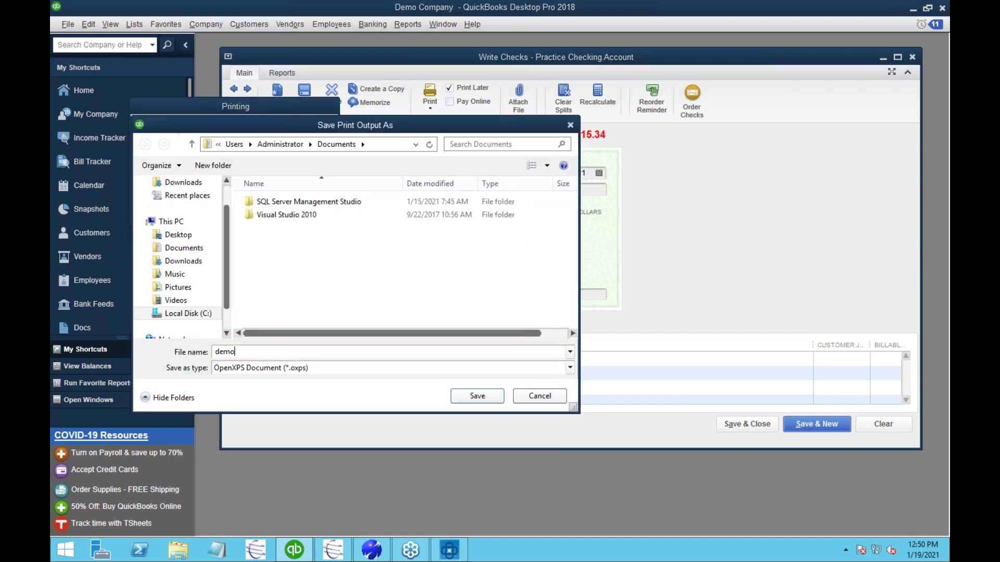
pyautogui.press('Return')
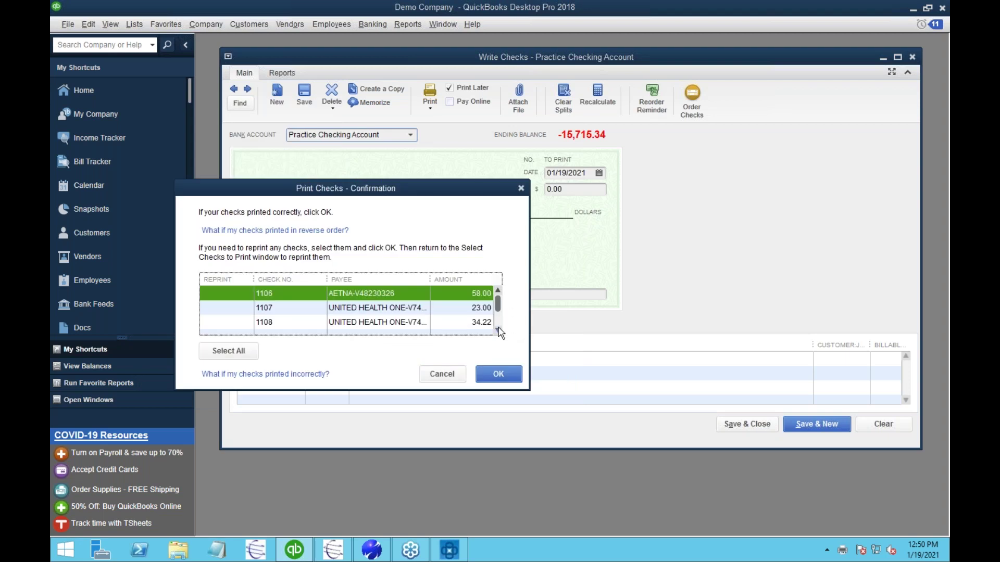
pyautogui.click(503, 373)
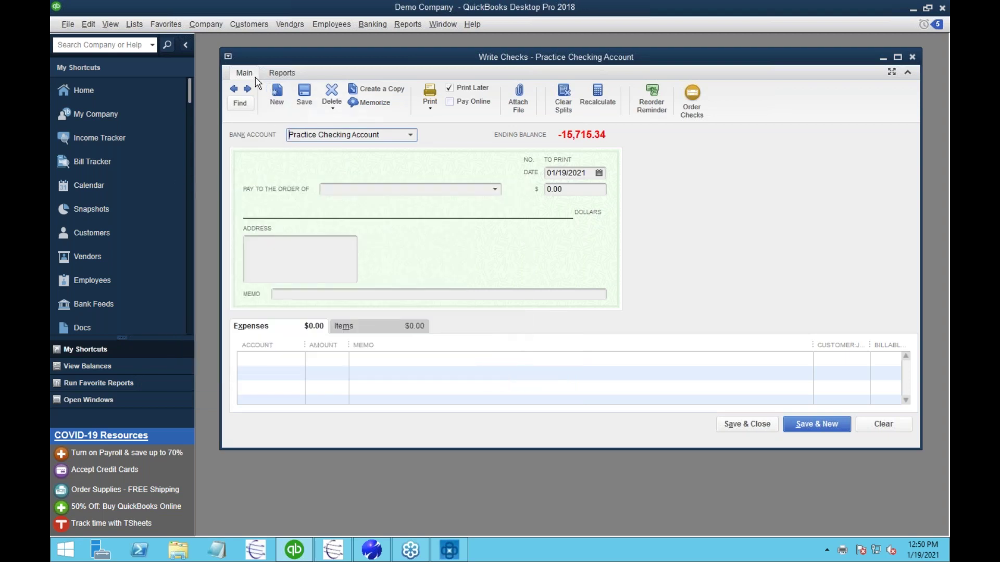
# Go back to the printed $122.00 refund check and examine its assigned check number
pyautogui.click(234, 90)
pyautogui.click(234, 89)
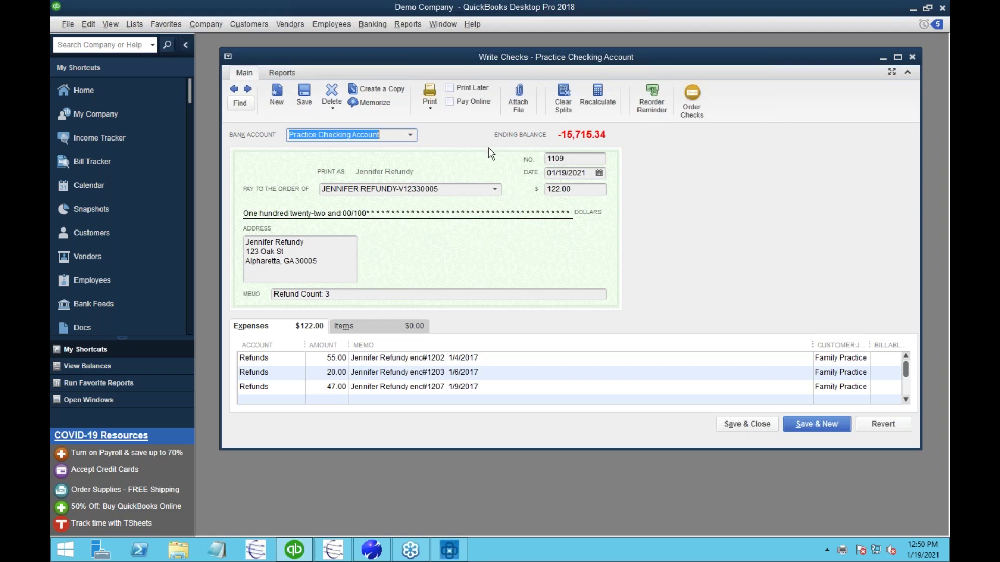
pyautogui.click(563, 156)
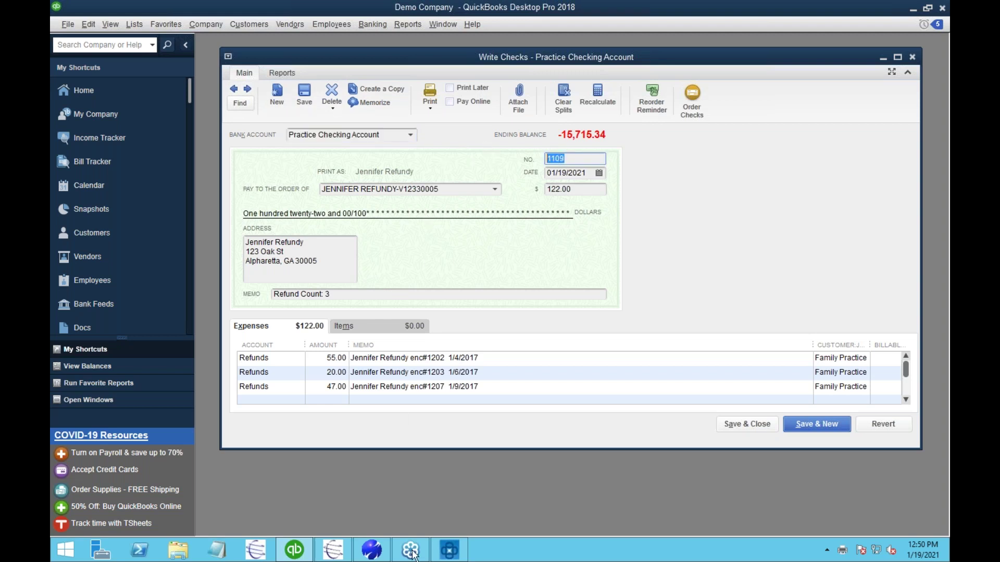
# Switch to RefundManager, close Batch Detective, and find the open payment runs available to import for NextGen Medical Group
pyautogui.click(449, 552)
pyautogui.click(662, 277)
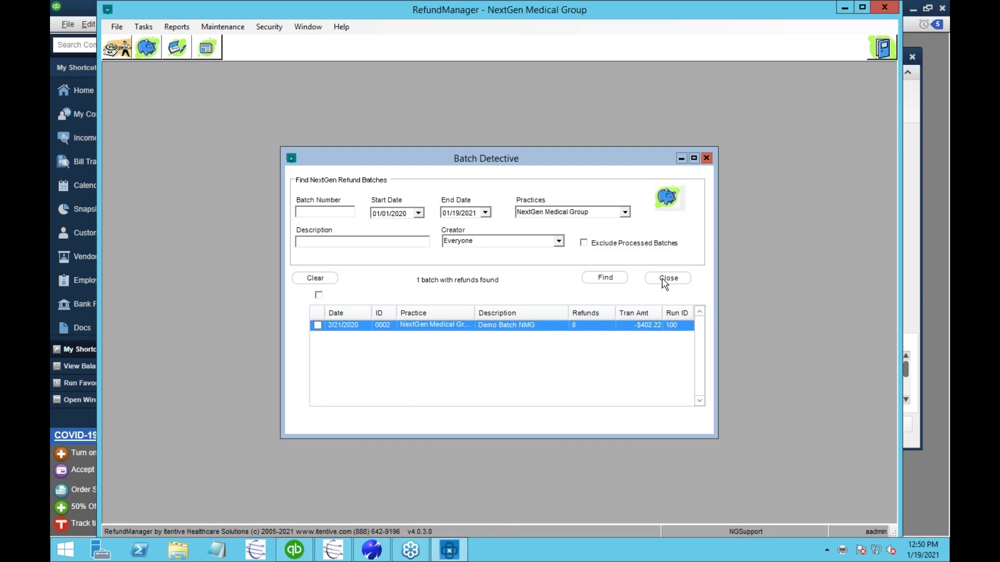
pyautogui.click(177, 48)
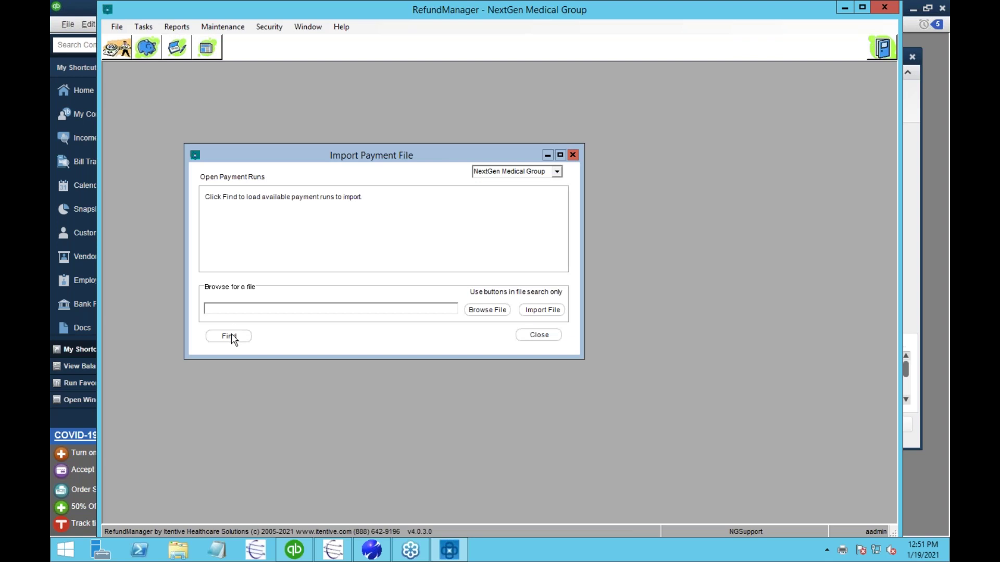
pyautogui.click(232, 337)
# Import the payments for run 100 from QuickBooks and close the payment import window
pyautogui.click(260, 210)
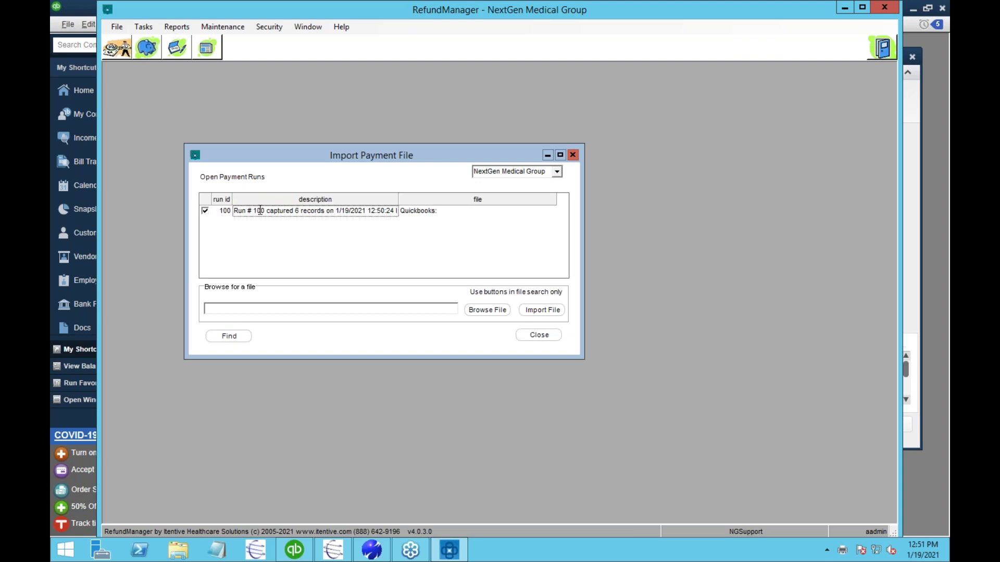
pyautogui.rightClick(260, 210)
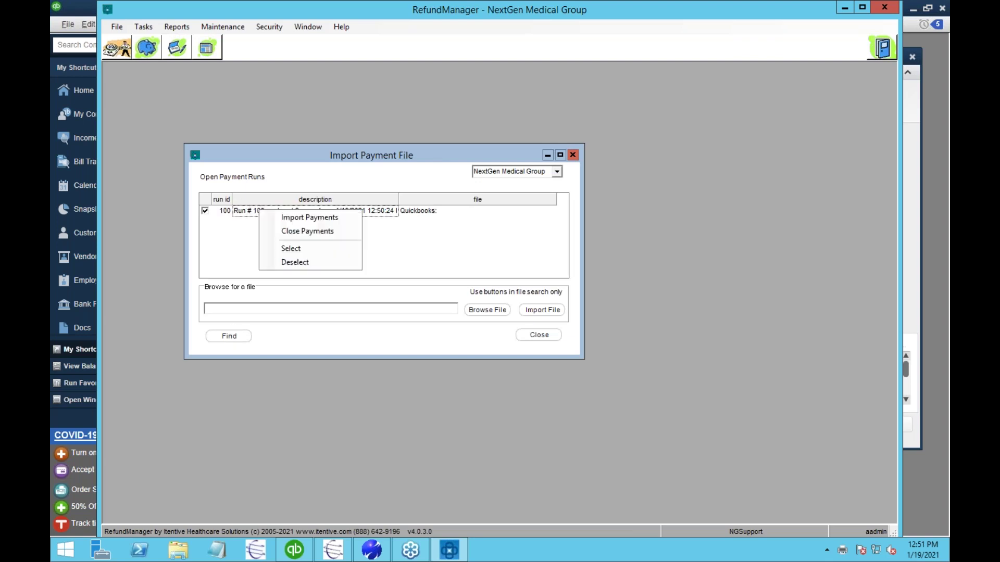
pyautogui.click(319, 221)
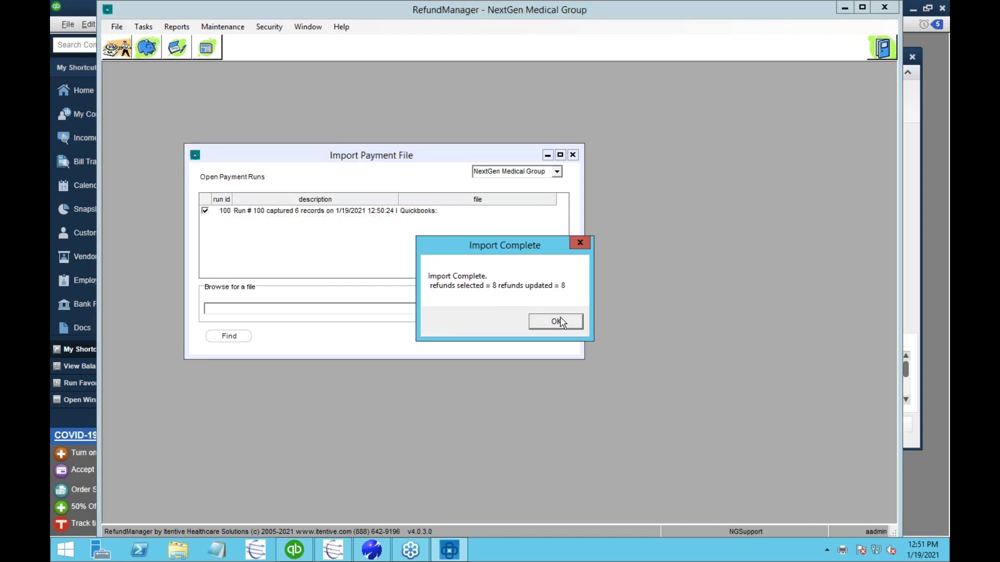
pyautogui.click(561, 321)
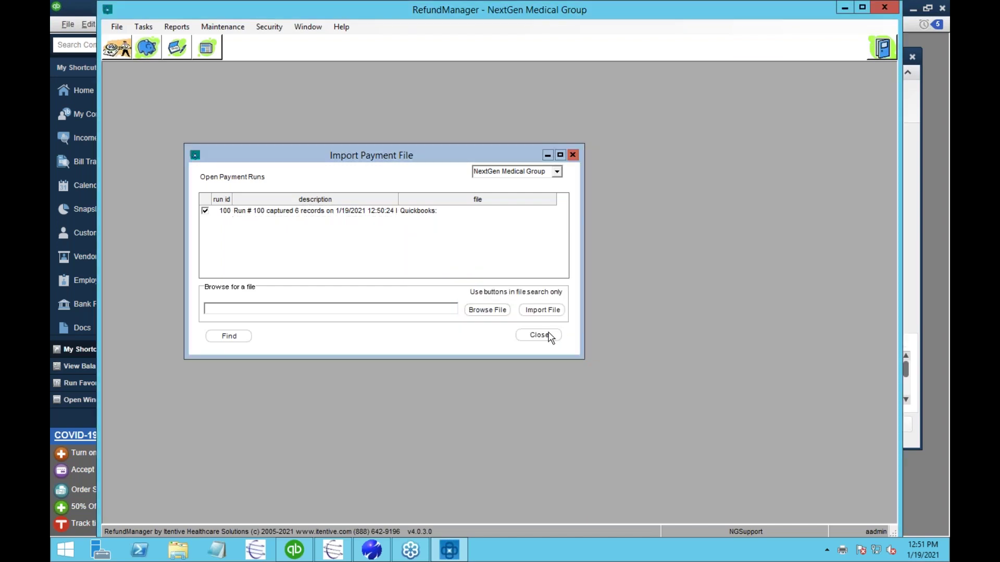
pyautogui.click(549, 337)
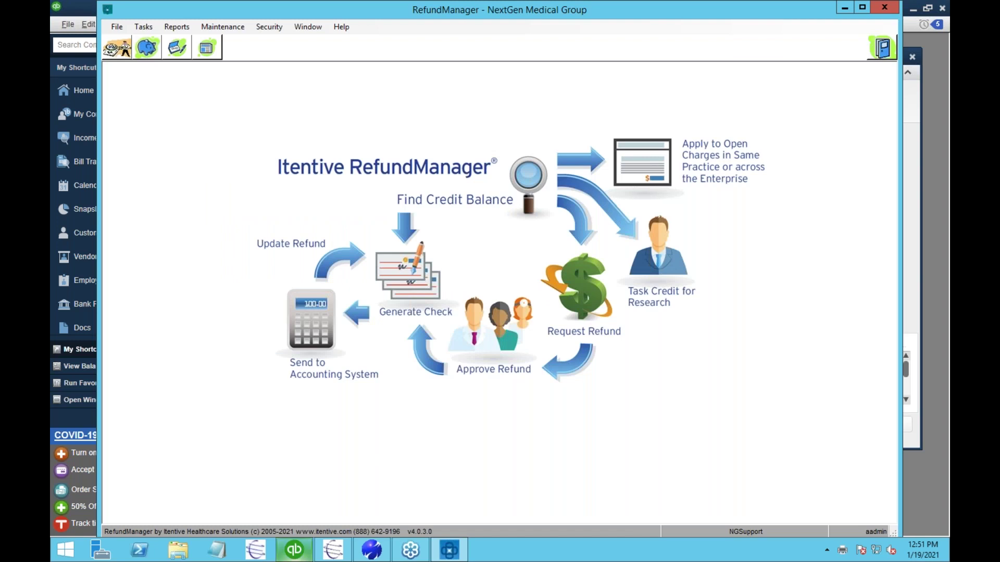
# Switch to NextGen and look up the patient chart using the encounter number of the $47.00 patient refund
pyautogui.moveTo(295, 551)
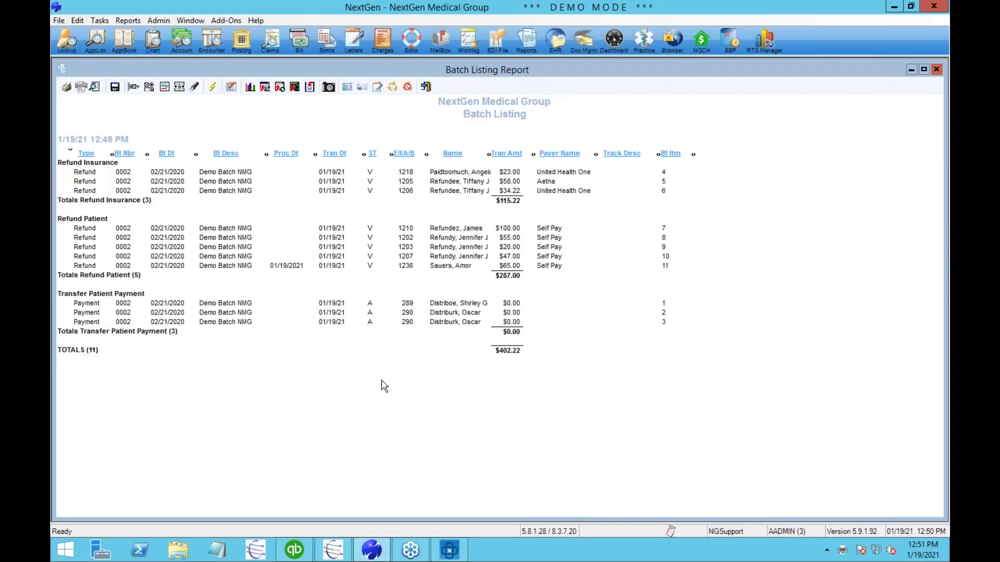
pyautogui.click(375, 472)
pyautogui.hotkey('ctrl', 'l')
pyautogui.moveTo(334, 79); pyautogui.dragTo(335, 279)
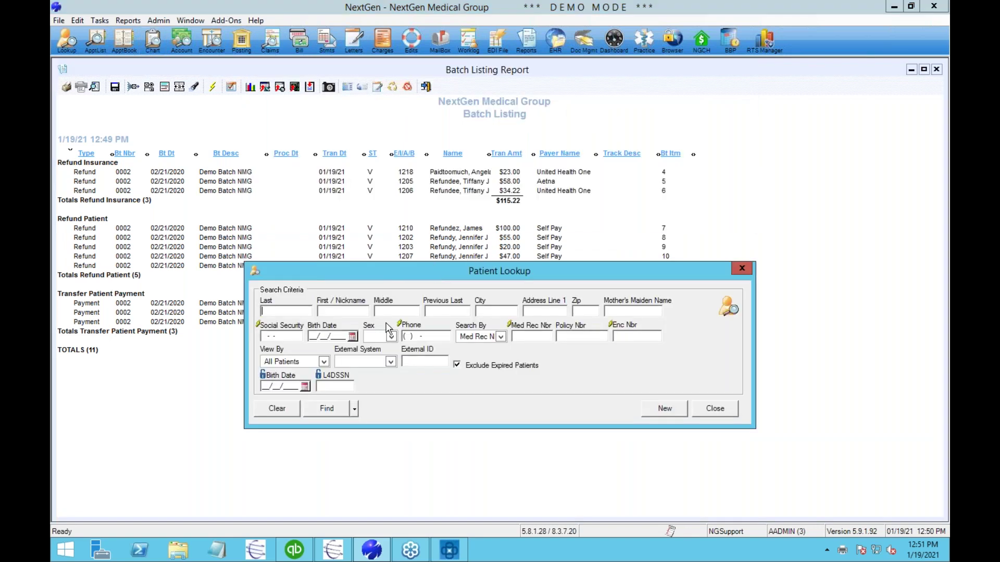
pyautogui.click(628, 336)
pyautogui.write('1207')
pyautogui.press('Return')
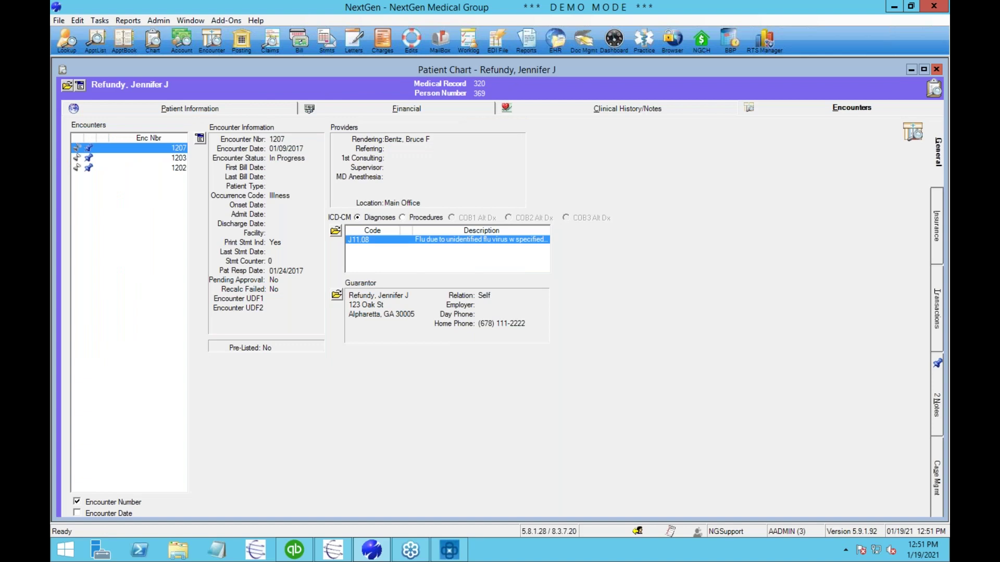
# View the encounter's transactions, widen the Transaction Notes column, and examine the refund check notes across the patient's encounters
pyautogui.click(937, 310)
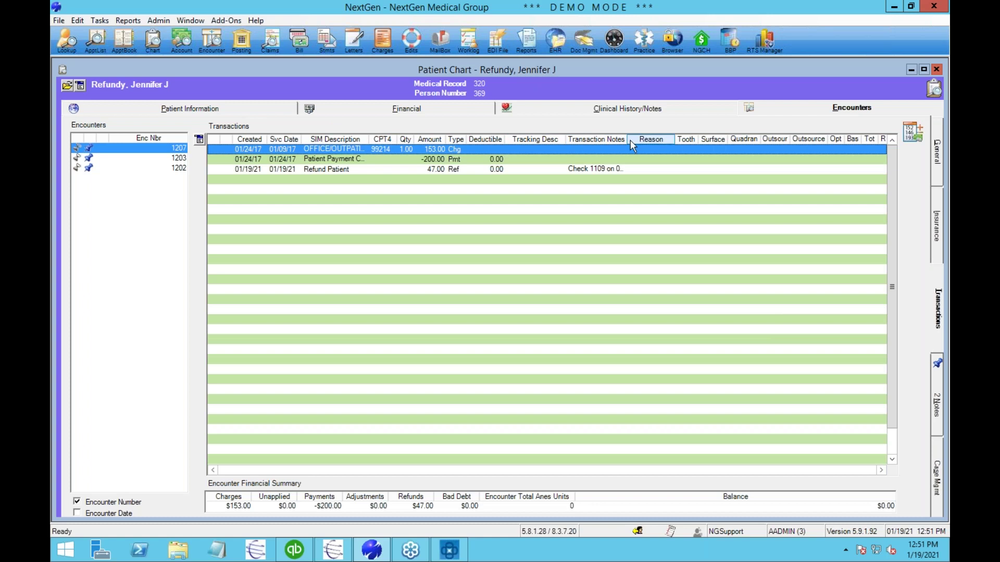
pyautogui.moveTo(753, 138); pyautogui.dragTo(758, 138)
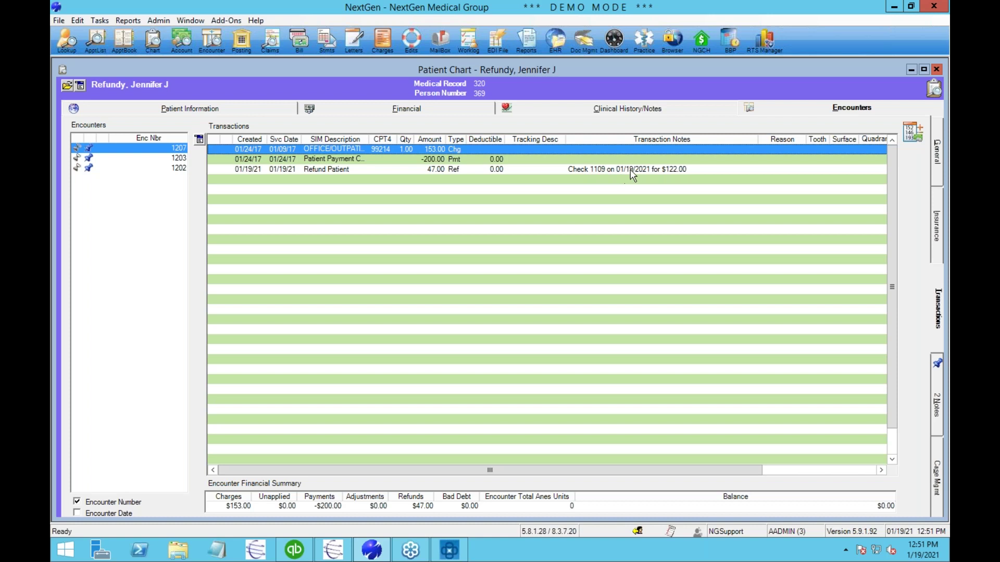
pyautogui.click(672, 170)
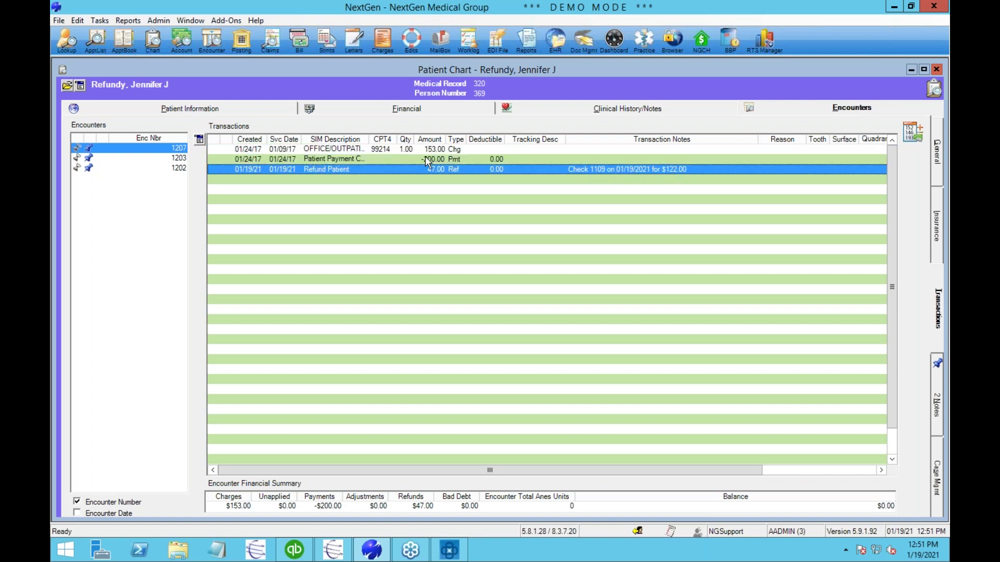
pyautogui.click(162, 158)
pyautogui.click(164, 168)
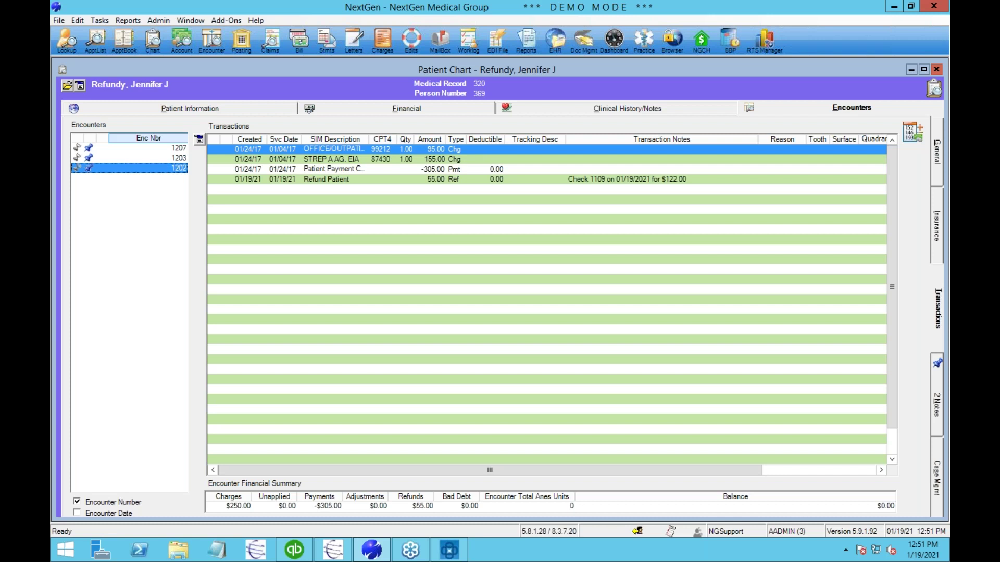
pyautogui.click(167, 149)
pyautogui.click(173, 165)
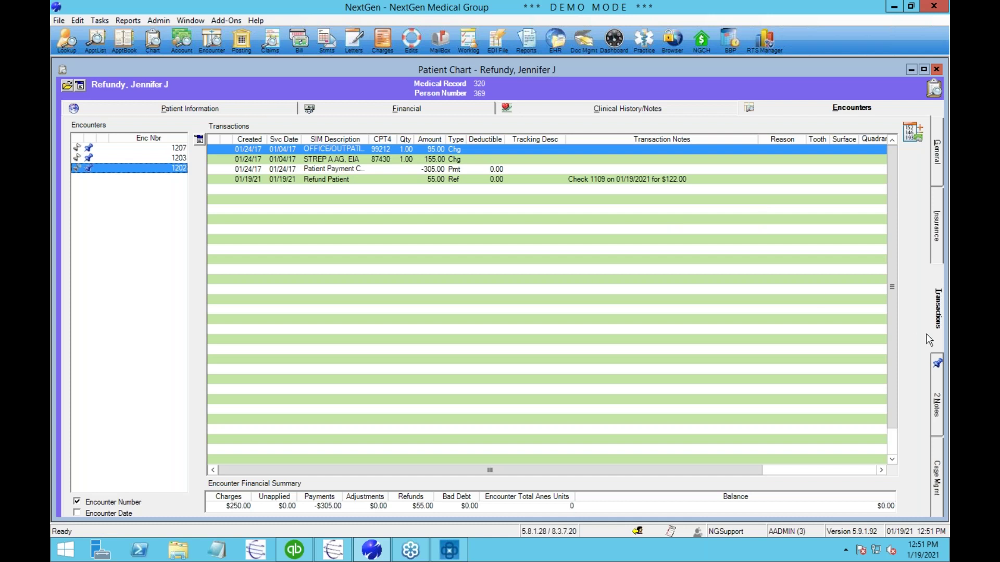
# View the selected encounter's notes and read the sealed RefundManager Created Refund note
pyautogui.click(937, 392)
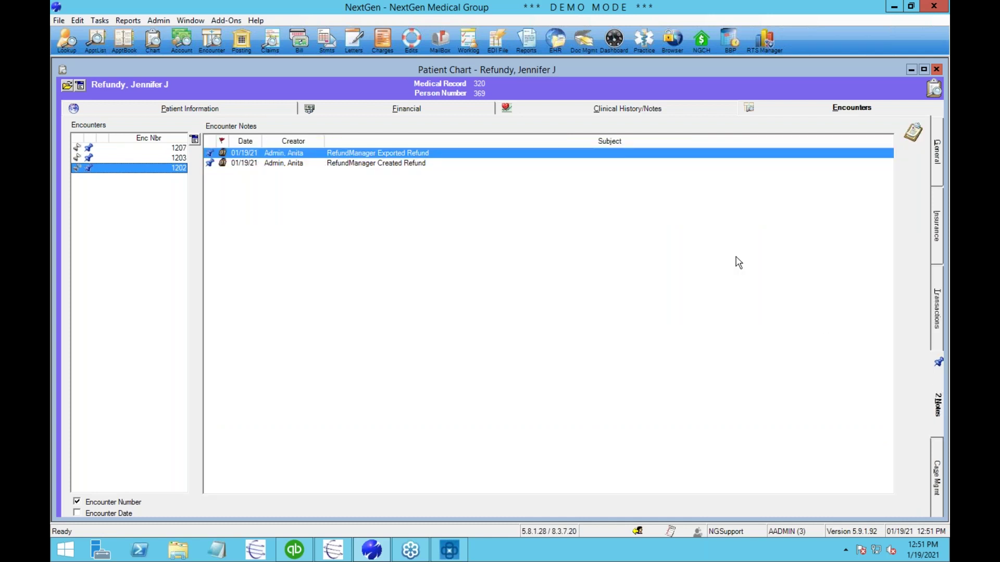
pyautogui.doubleClick(367, 169)
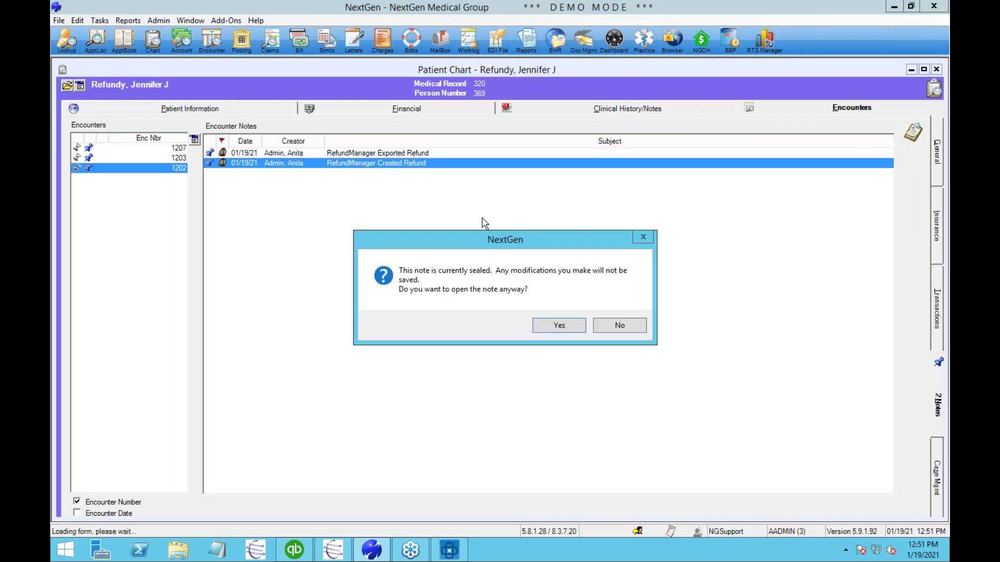
pyautogui.click(561, 326)
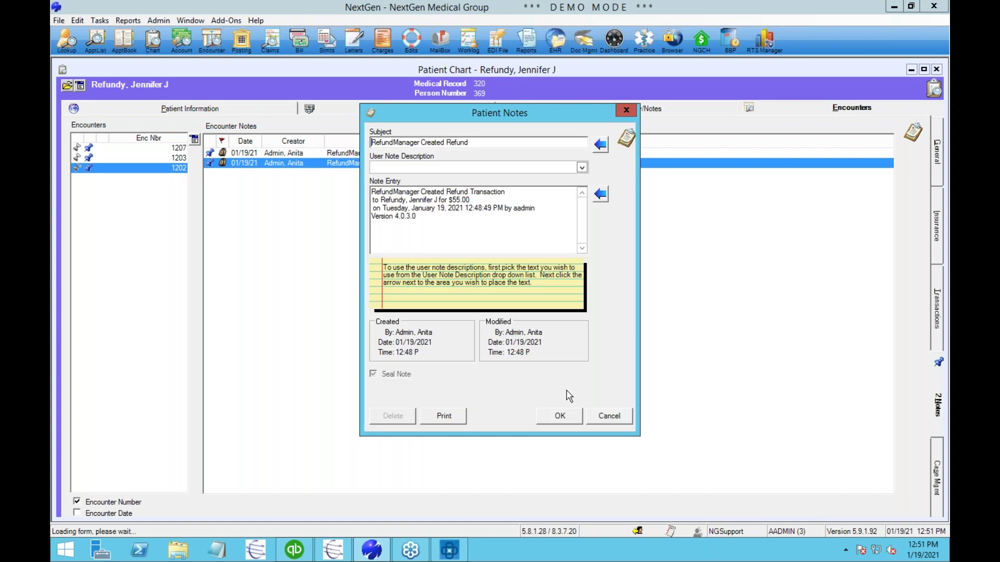
pyautogui.click(561, 426)
# Read the sealed RefundManager Exported Refund note, highlight its payee name and address, and close the note
pyautogui.doubleClick(370, 154)
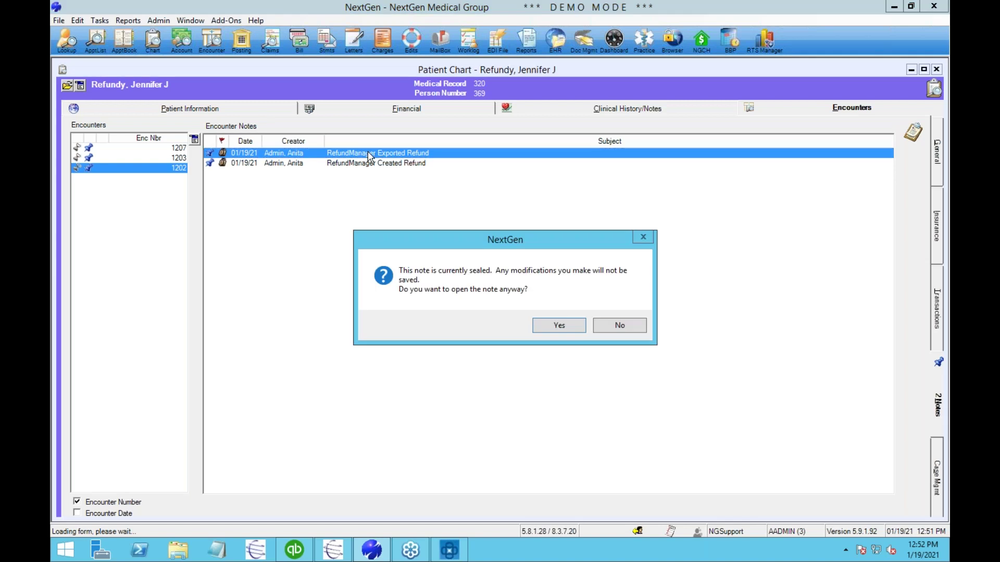
pyautogui.click(550, 328)
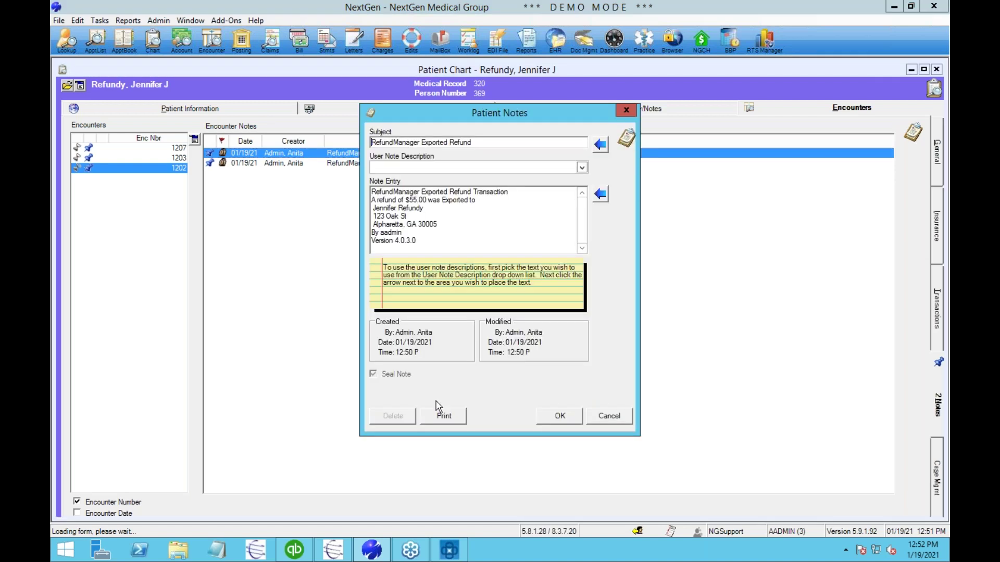
pyautogui.moveTo(373, 209); pyautogui.dragTo(475, 225)
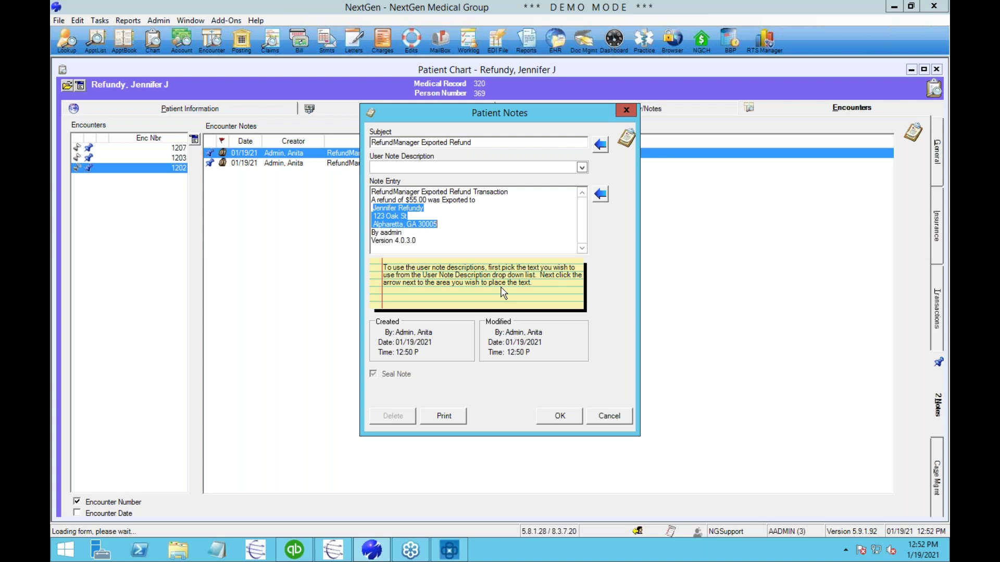
pyautogui.click(562, 416)
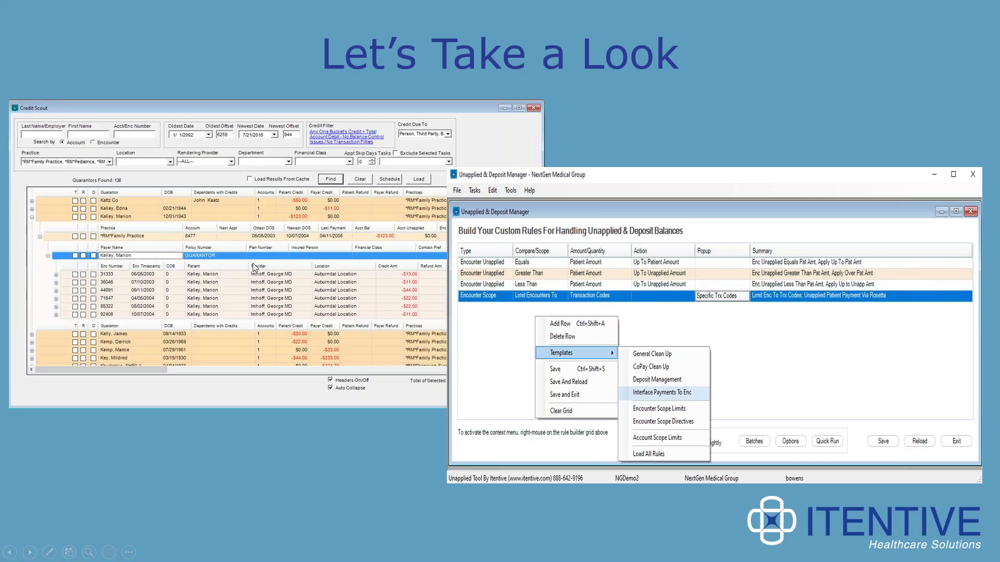
pyautogui.click(255, 267)
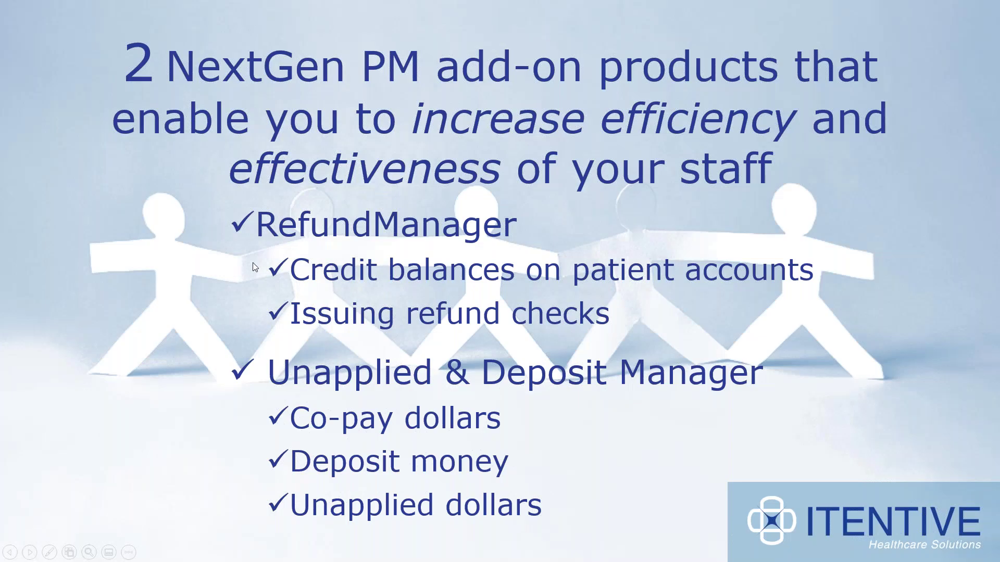